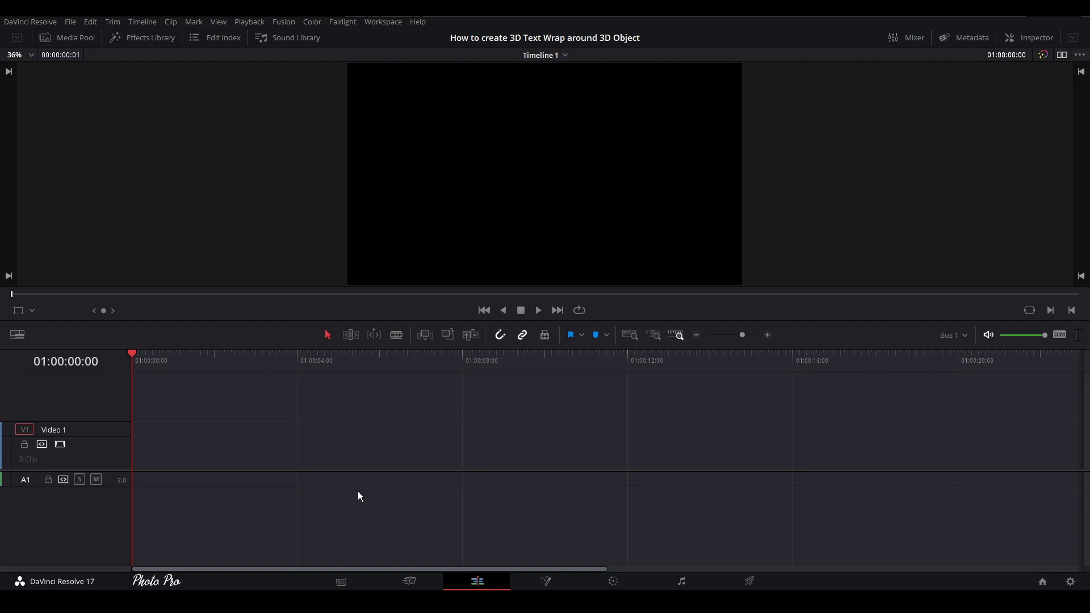
# Place a Fusion Composition clip from the effects library at the start of the Video 1 track.
pyautogui.click(150, 36)
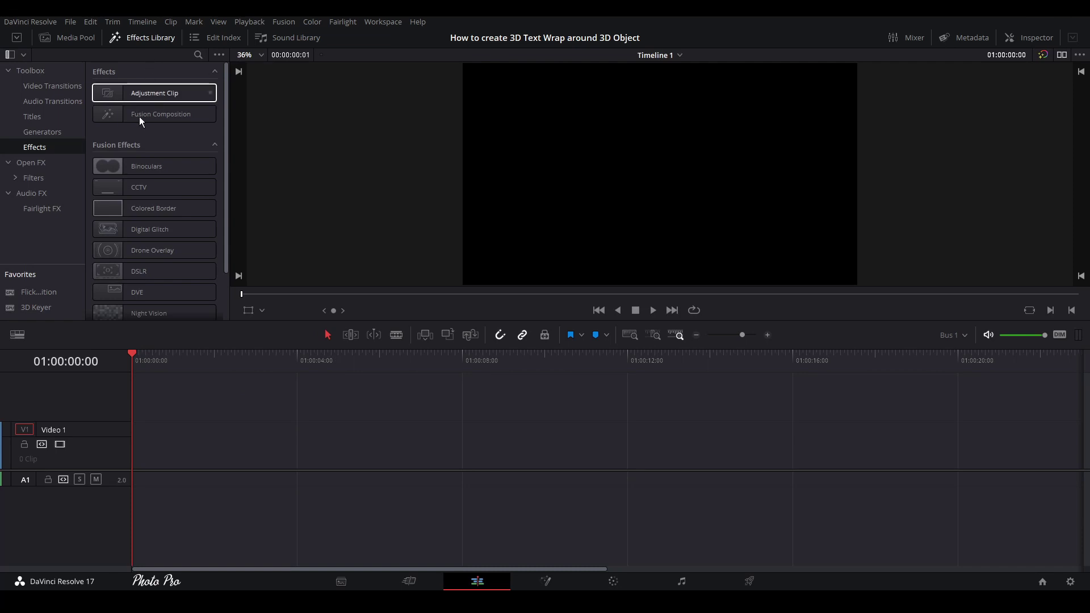
pyautogui.moveTo(141, 118); pyautogui.dragTo(122, 519)
pyautogui.click(291, 490)
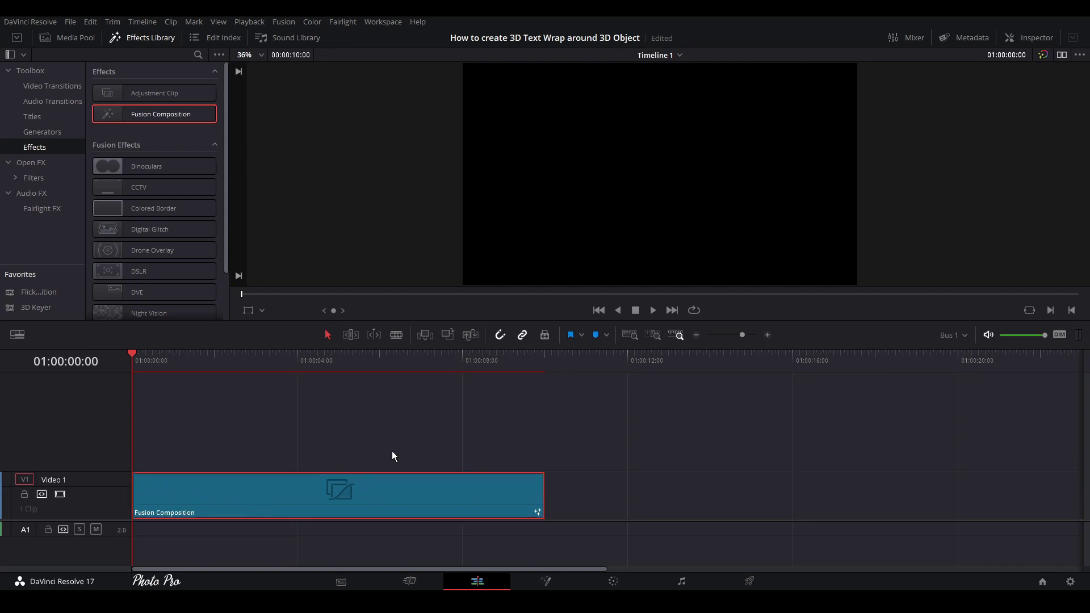
# Set the Fusion Composition clip's duration to 15 seconds and close the effects library.
pyautogui.hotkey('ctrl', 'd')
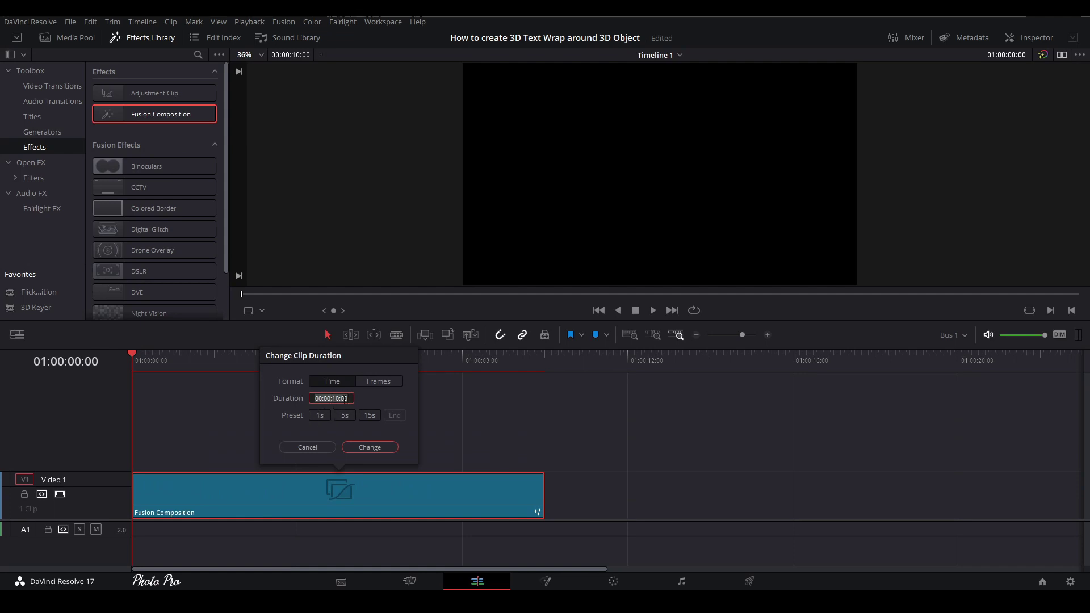
pyautogui.click(369, 415)
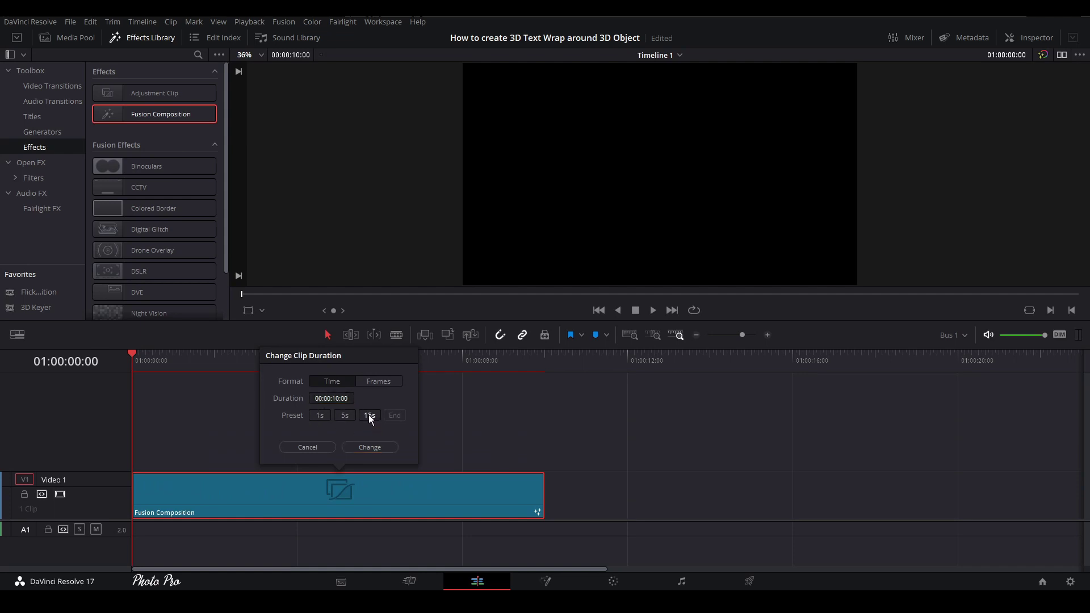
pyautogui.click(379, 448)
pyautogui.click(142, 37)
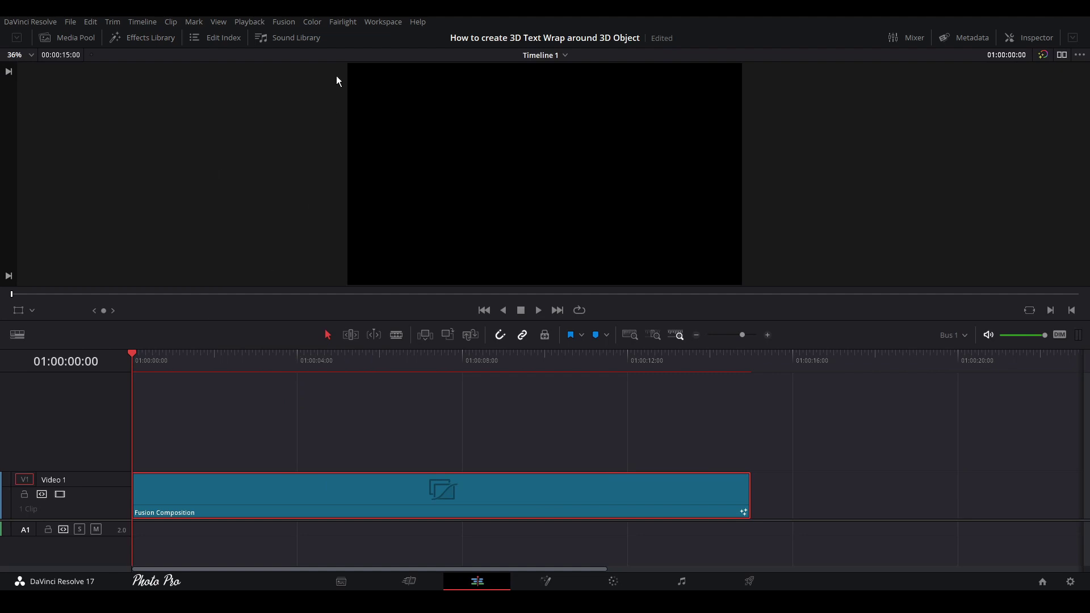
# Open the clip on the Fusion page with the playhead within it, and move MediaOut1 to the far right of the node graph.
pyautogui.click(356, 357)
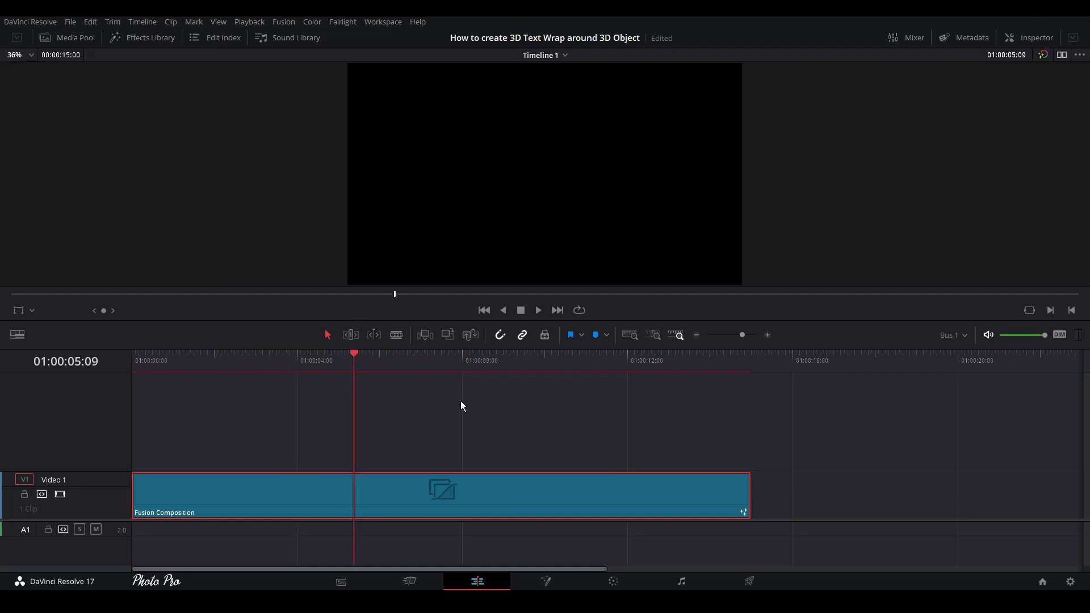
pyautogui.click(548, 581)
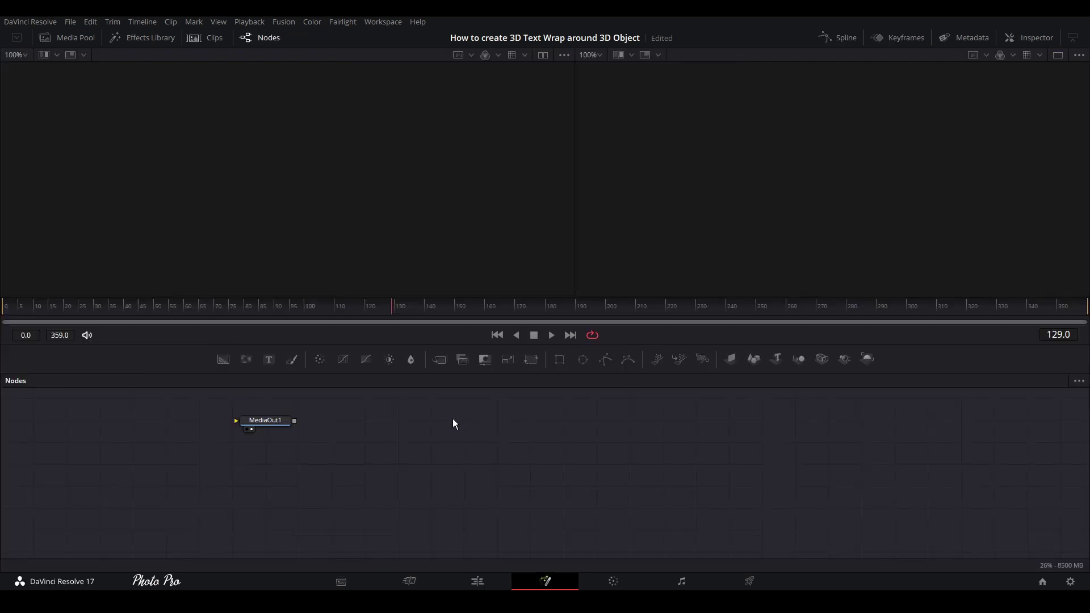
pyautogui.moveTo(267, 422); pyautogui.dragTo(777, 473)
pyautogui.click(445, 502)
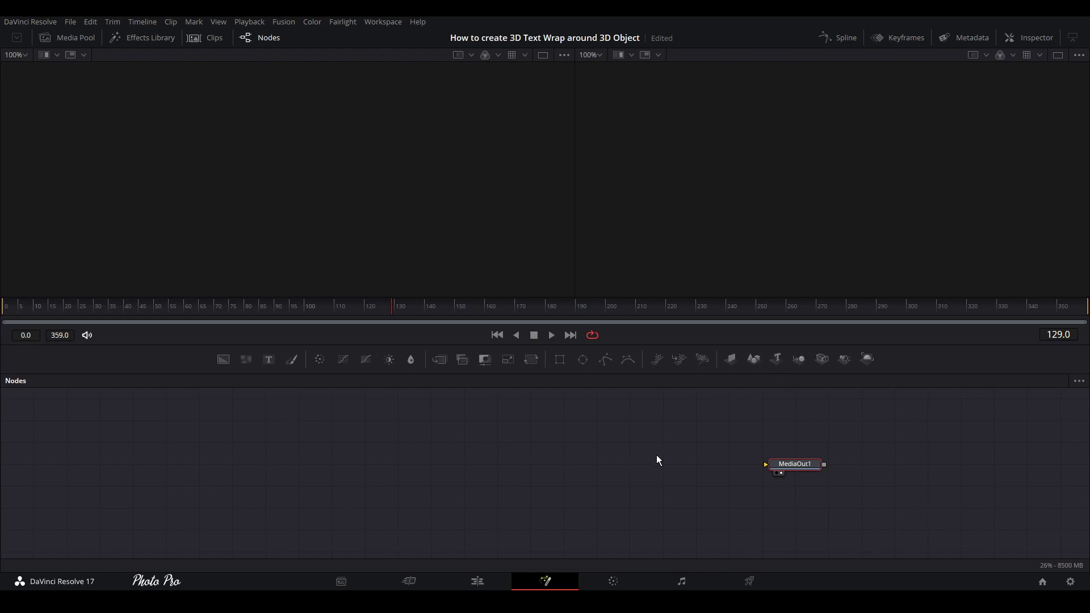
# Add a Shape 3D node, detach it from MediaOut1 and place it on the left side of the node graph.
pyautogui.hotkey('shift', 'space')
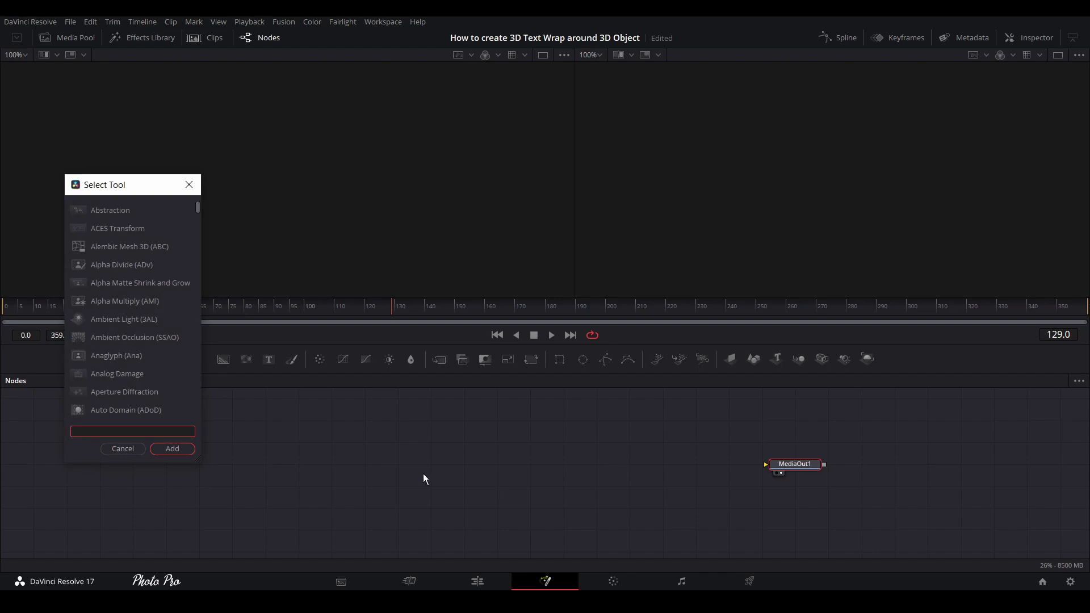
pyautogui.write('shap')
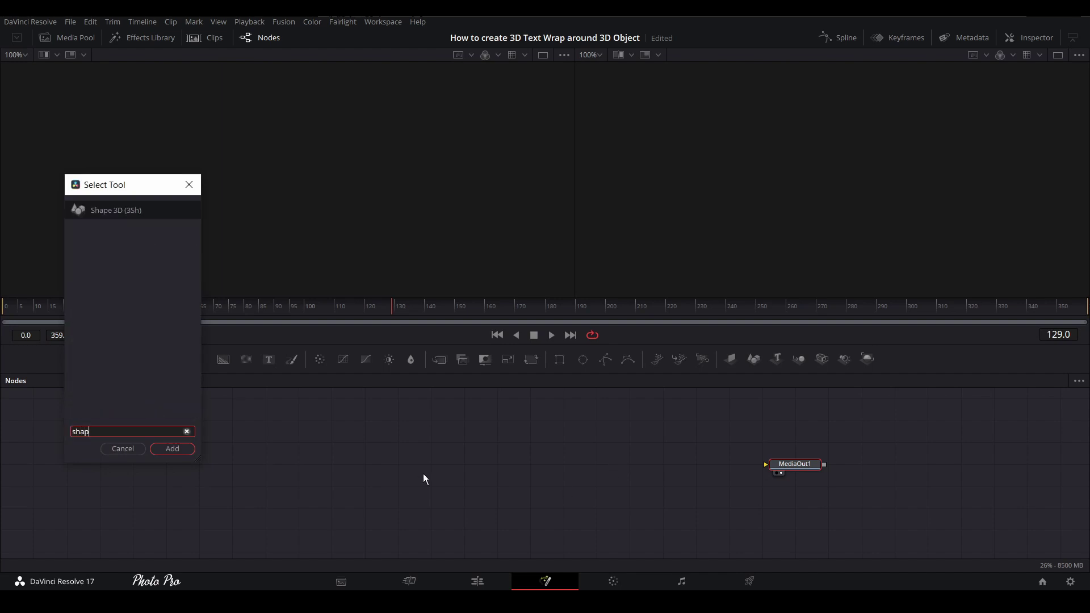
pyautogui.press('Return')
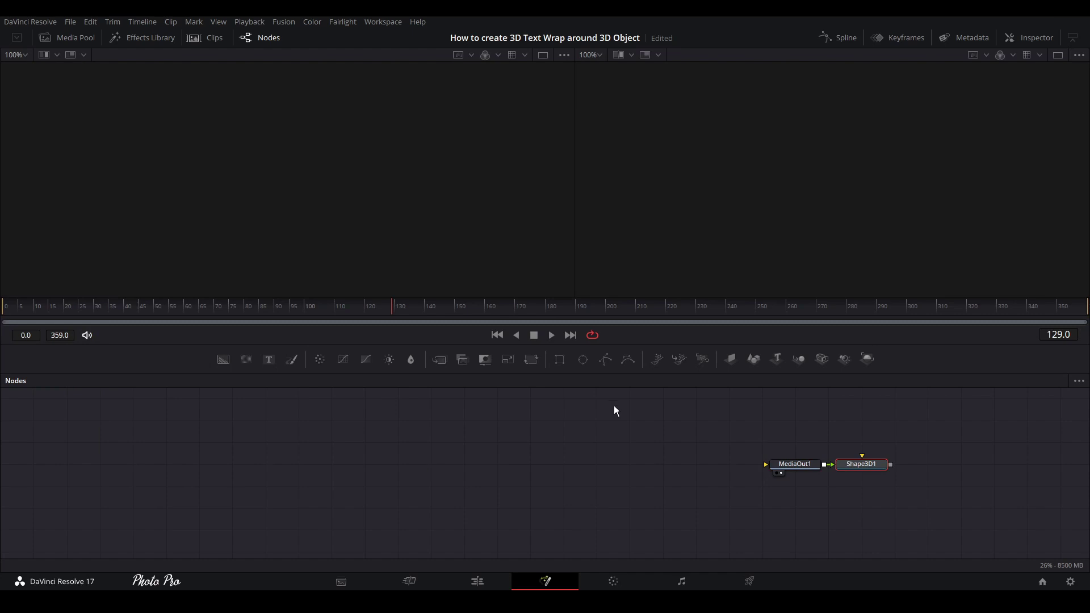
pyautogui.moveTo(854, 466); pyautogui.dragTo(347, 480)
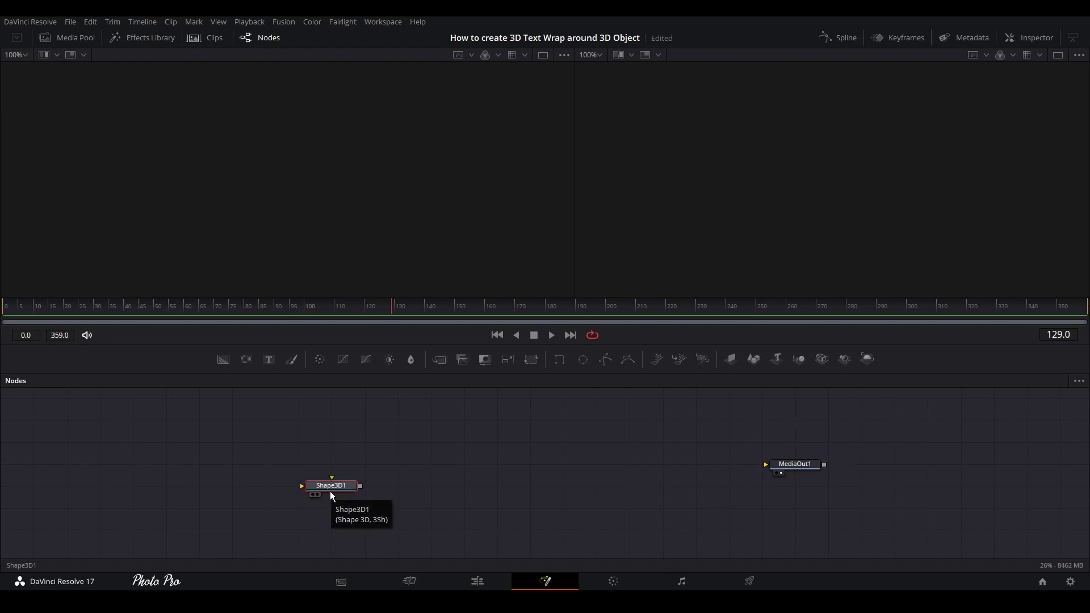
# Add a Renderer 3D node after Shape3D1, connect it to MediaOut1 and line the nodes up in one row.
pyautogui.hotkey('shift', 'space')
pyautogui.write('ren')
pyautogui.press('Return')
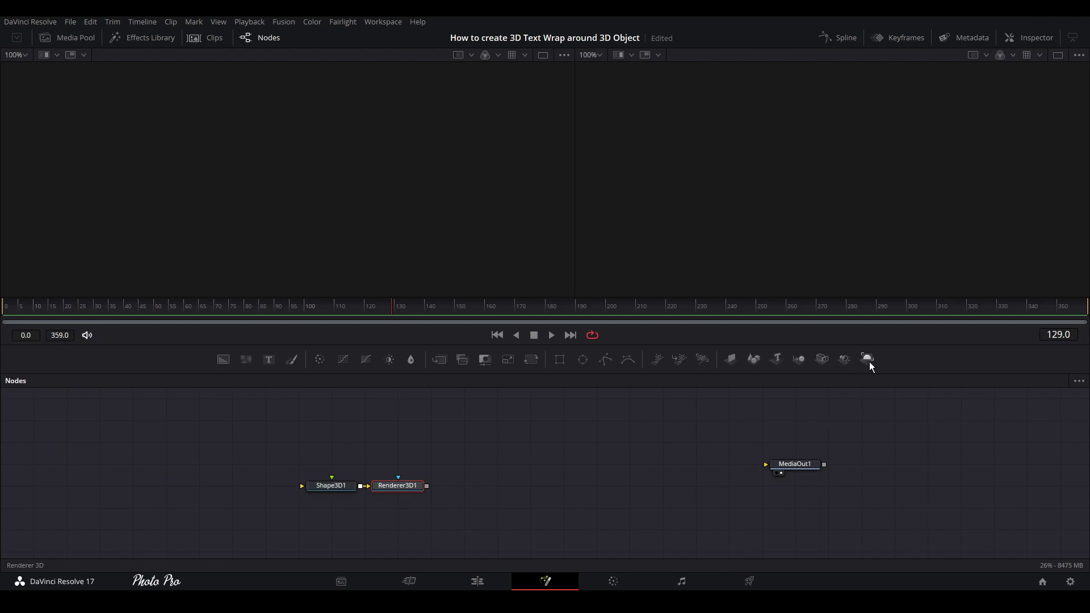
pyautogui.moveTo(424, 485); pyautogui.dragTo(560, 486)
pyautogui.moveTo(813, 479); pyautogui.dragTo(815, 500)
pyautogui.moveTo(560, 486); pyautogui.dragTo(781, 486)
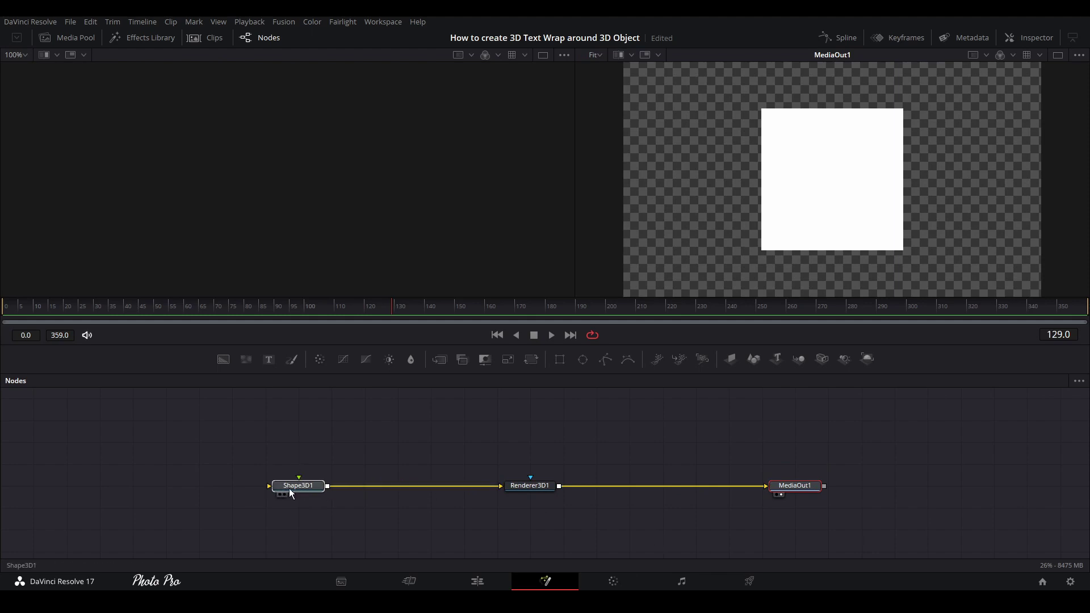
# Change Shape3D1 to a sphere with base and height subdivisions of 100, and scale it to 0.646.
pyautogui.click(289, 489)
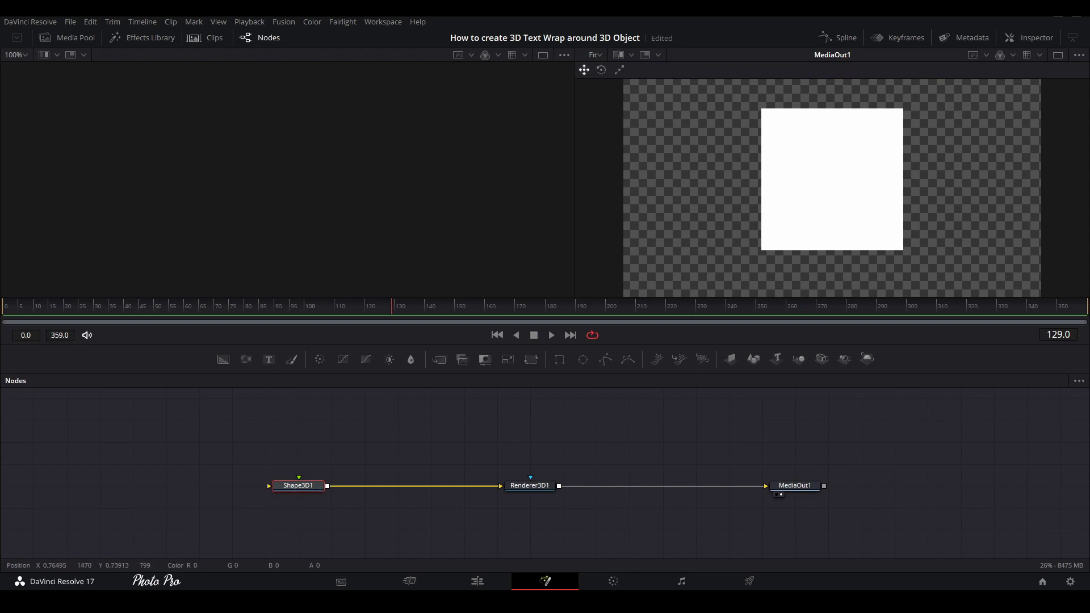
pyautogui.click(1037, 38)
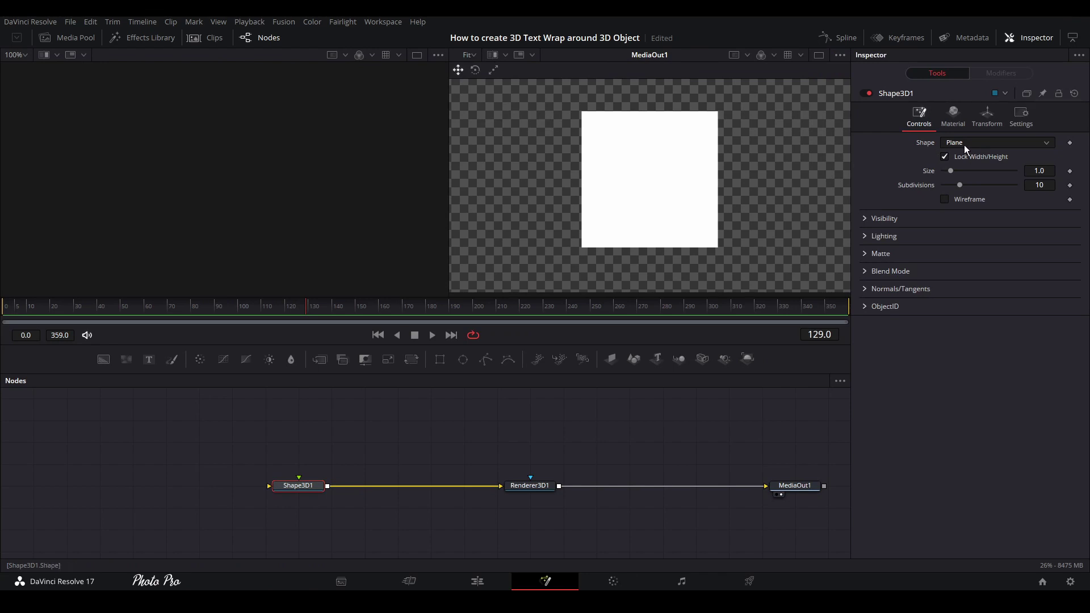
pyautogui.click(1047, 144)
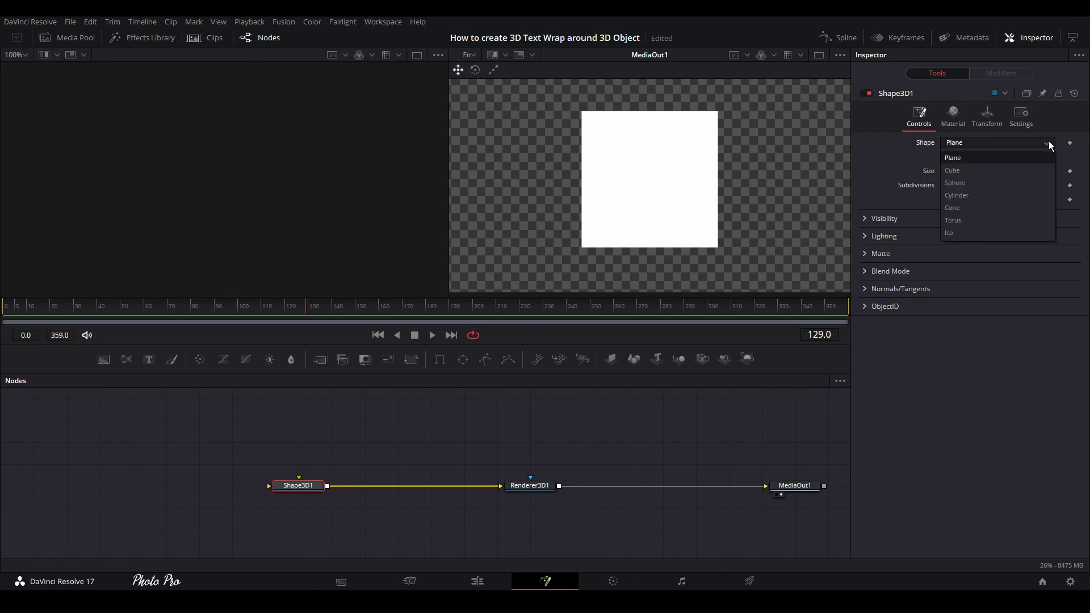
pyautogui.click(956, 182)
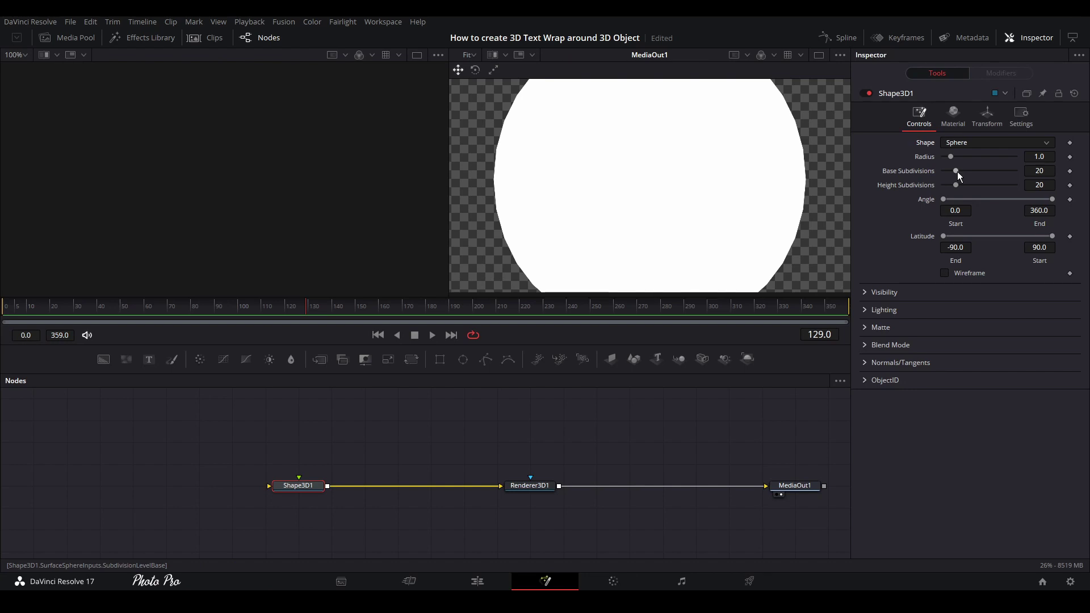
pyautogui.moveTo(957, 171); pyautogui.dragTo(1010, 185)
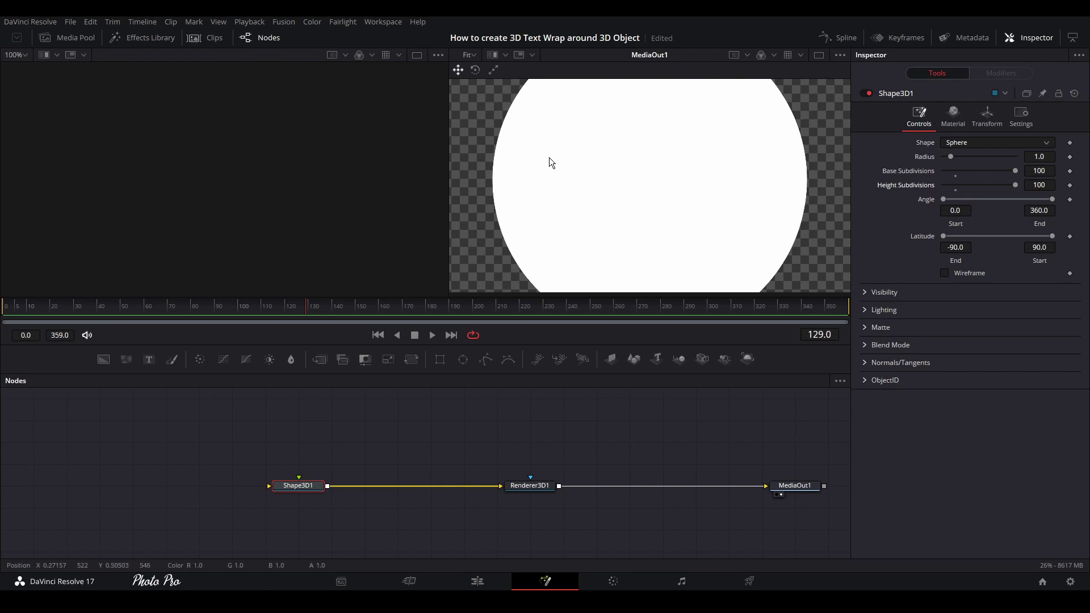
pyautogui.click(992, 117)
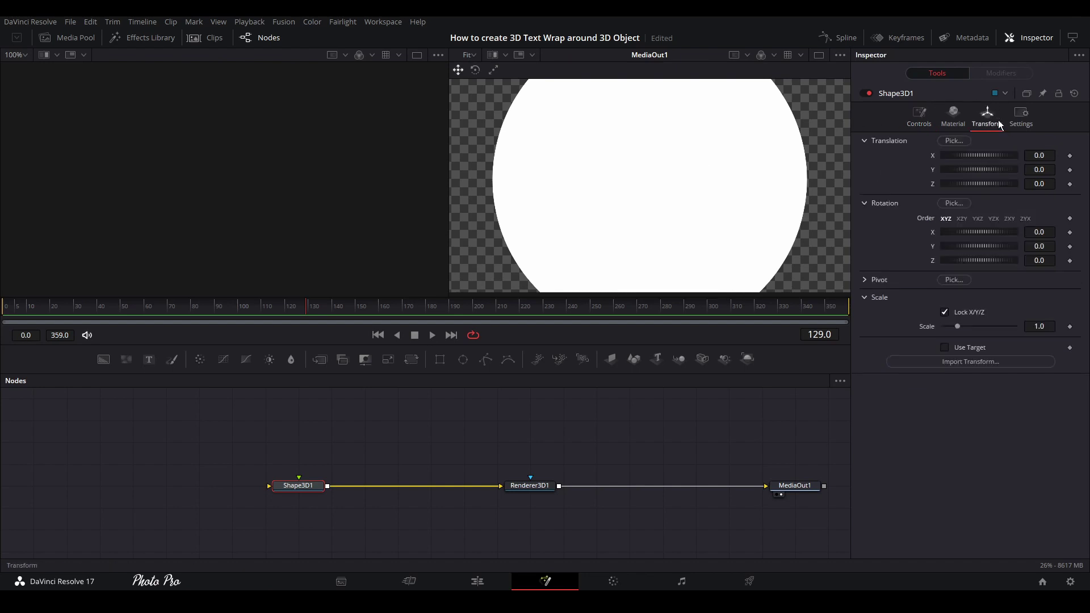
pyautogui.moveTo(1039, 327); pyautogui.dragTo(982, 326)
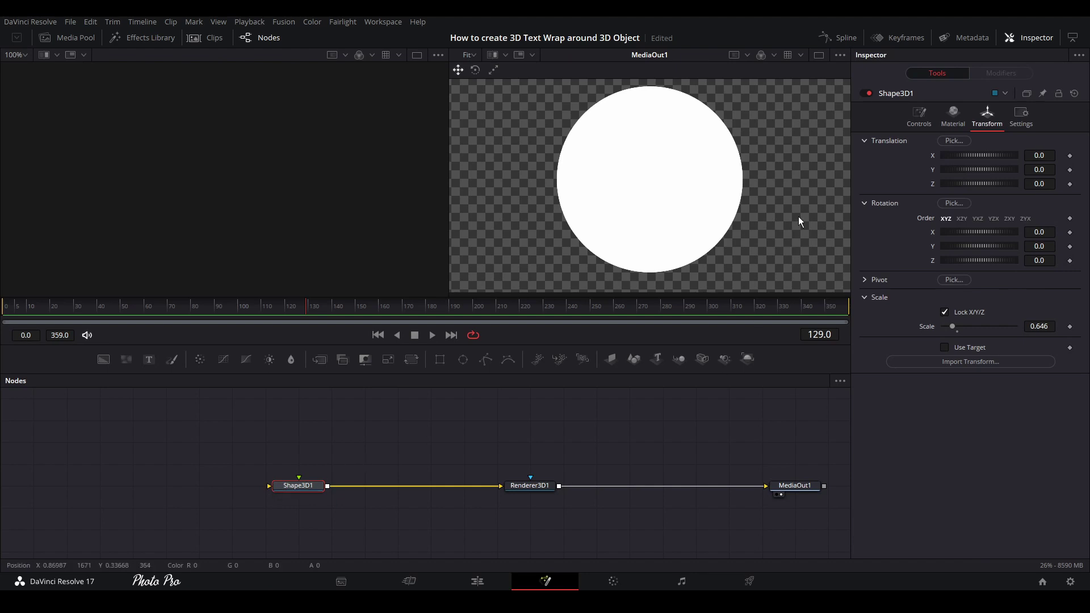
# Add the world map image from the media pool to the node graph above Shape3D1 and connect it to the shape's material input.
pyautogui.click(56, 37)
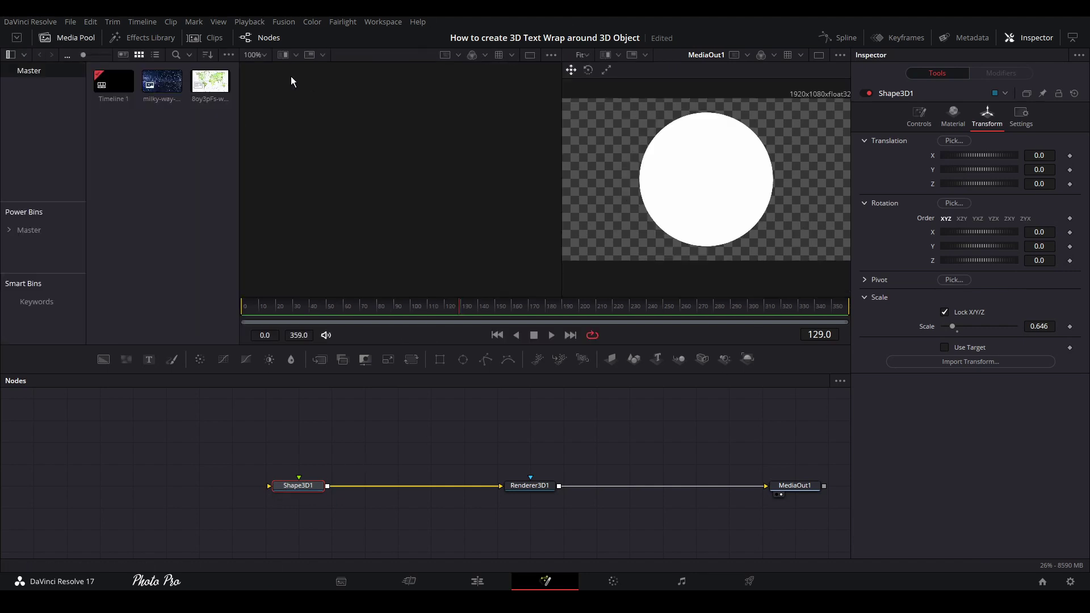
pyautogui.moveTo(210, 81); pyautogui.dragTo(300, 443)
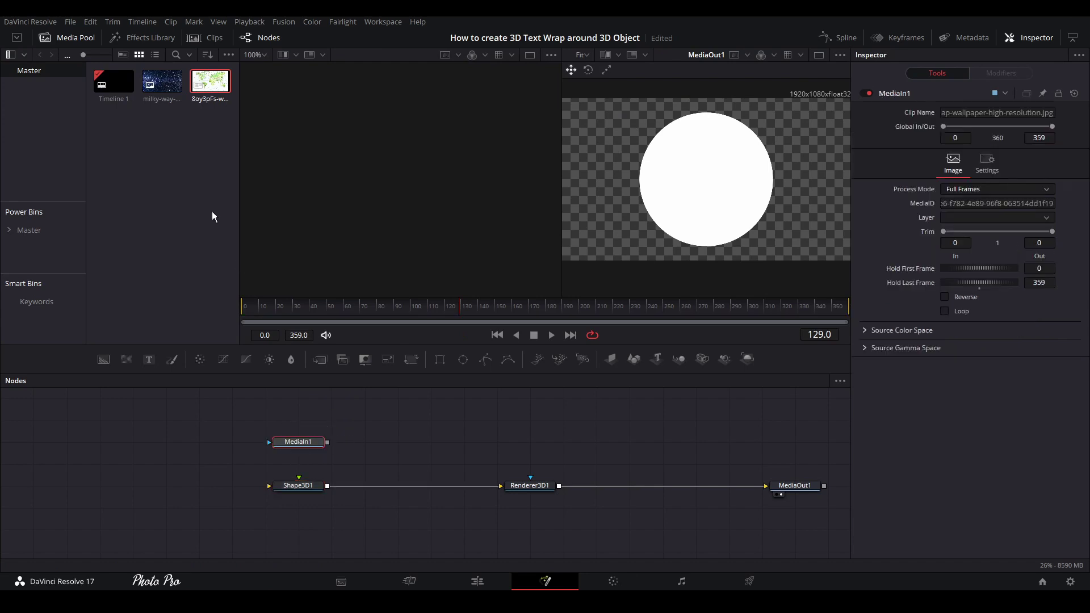
pyautogui.click(80, 39)
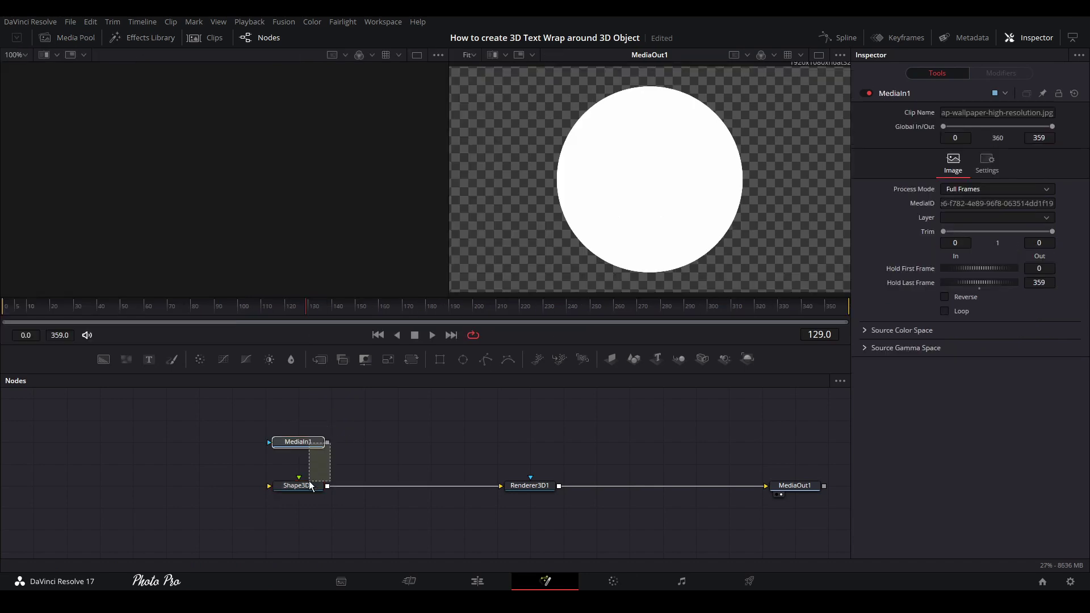
pyautogui.moveTo(328, 442); pyautogui.dragTo(299, 478)
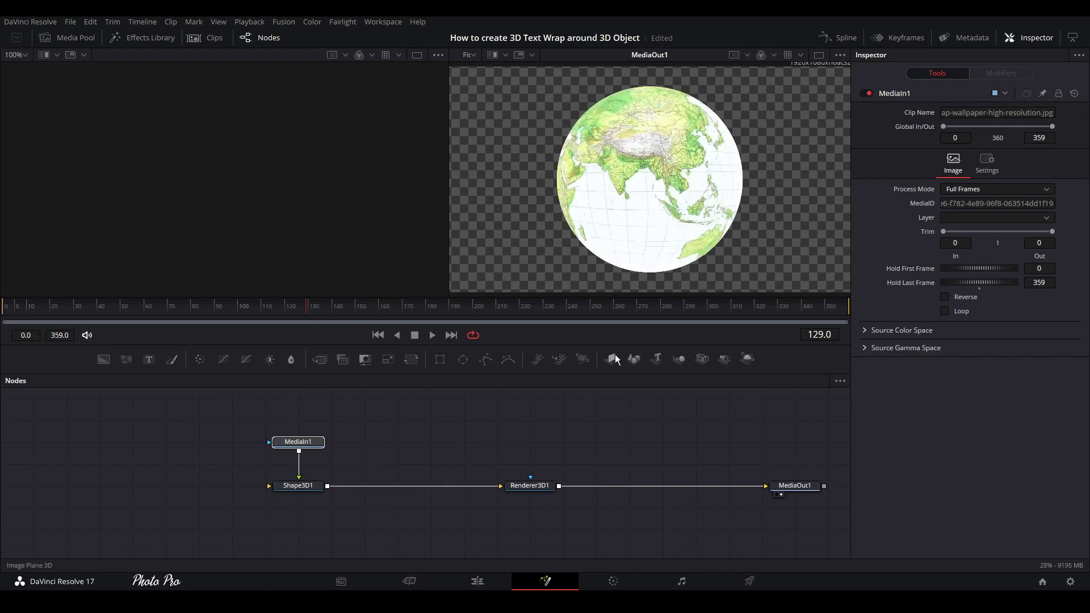
pyautogui.moveTo(313, 447); pyautogui.dragTo(310, 395)
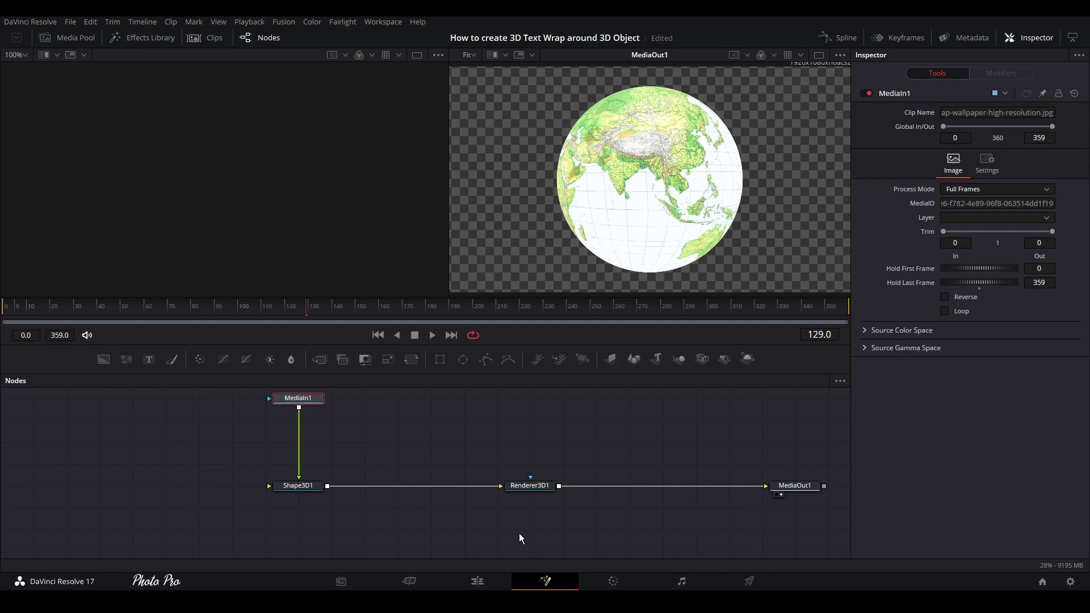
# Rotate Shape3D1 about the Y axis to -93.9 to bring the map's seam to the front.
pyautogui.click(307, 485)
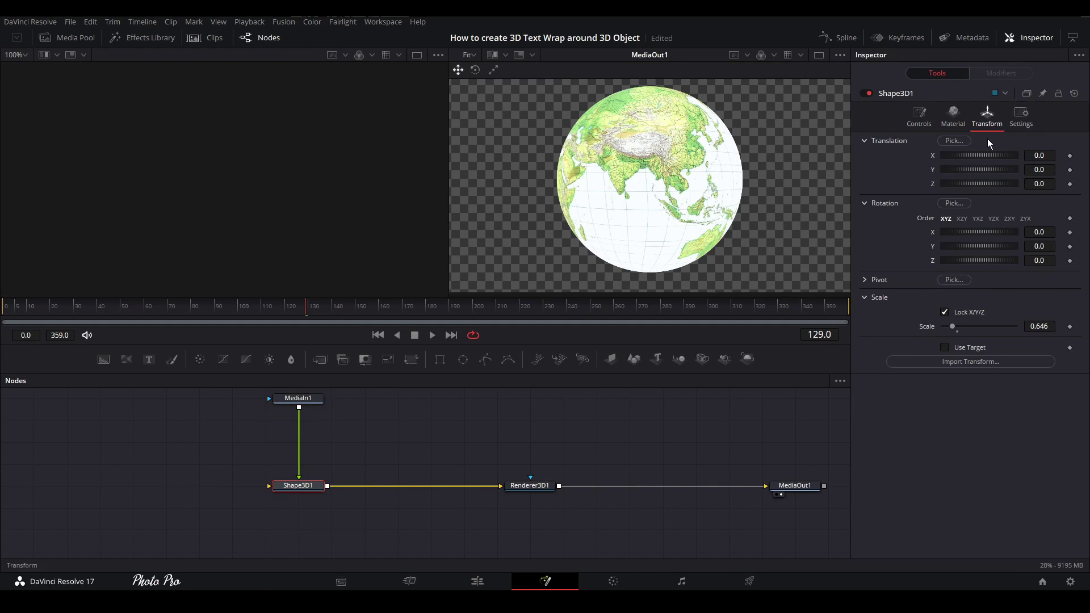
pyautogui.moveTo(999, 244)
pyautogui.mouseDown()
pyautogui.moveTo(962, 247)
pyautogui.moveTo(1008, 244)
pyautogui.moveTo(965, 248)
pyautogui.moveTo(981, 247)
pyautogui.mouseUp()
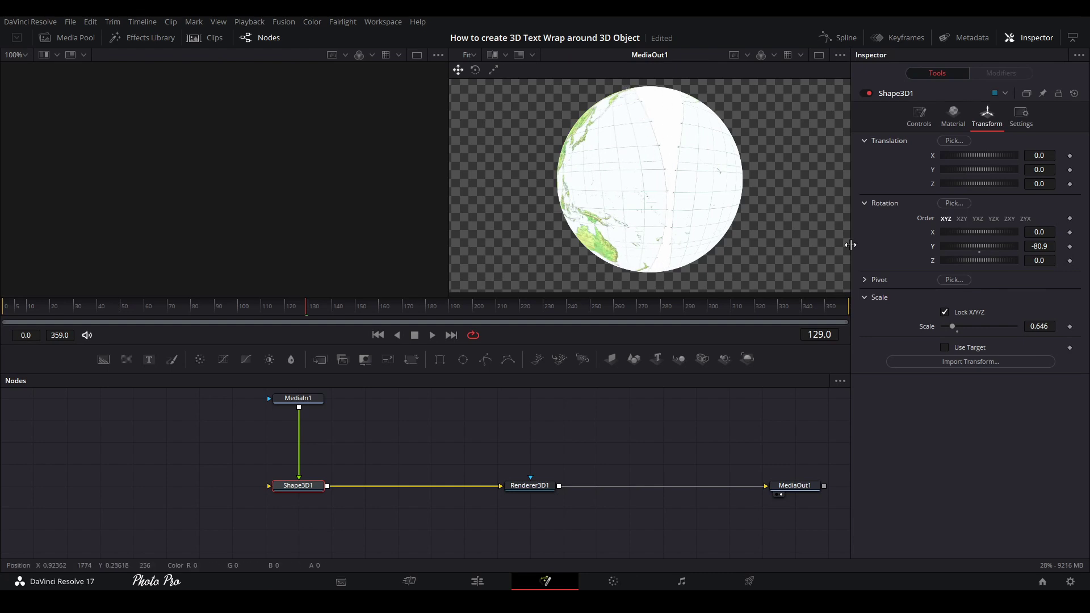
pyautogui.moveTo(969, 243); pyautogui.dragTo(968, 244)
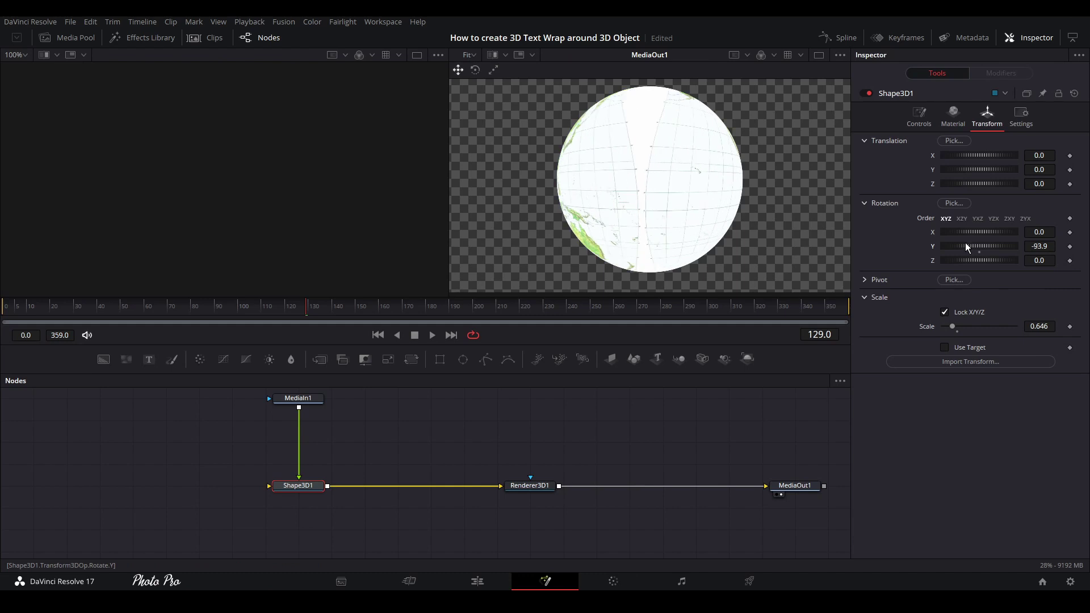
# Insert a Transform node between MediaIn1 and Shape3D1, with size 1.034 and aspect 0.814.
pyautogui.click(299, 398)
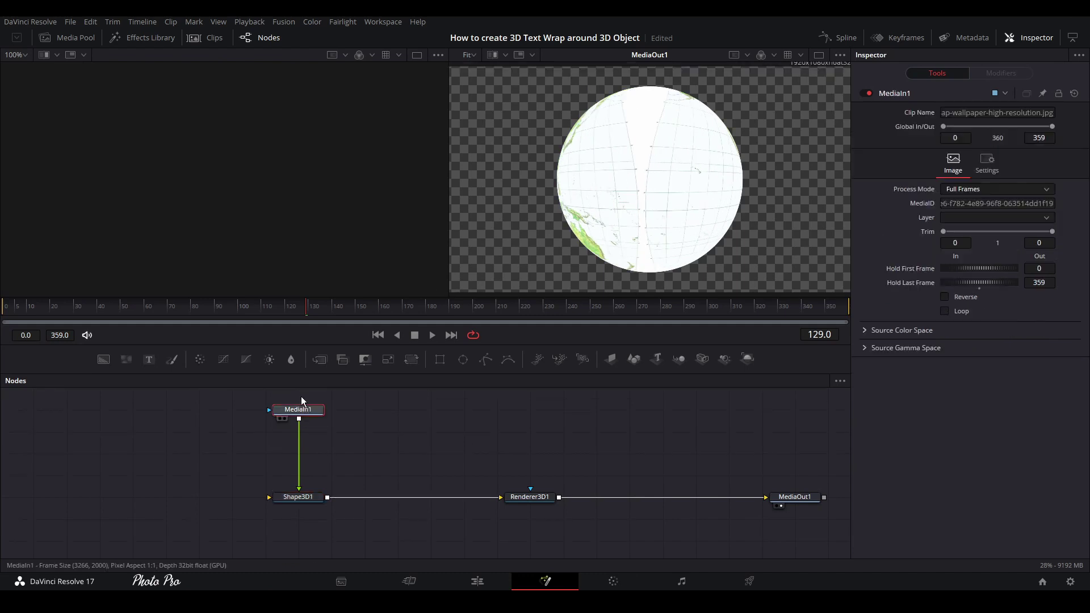
pyautogui.click(411, 359)
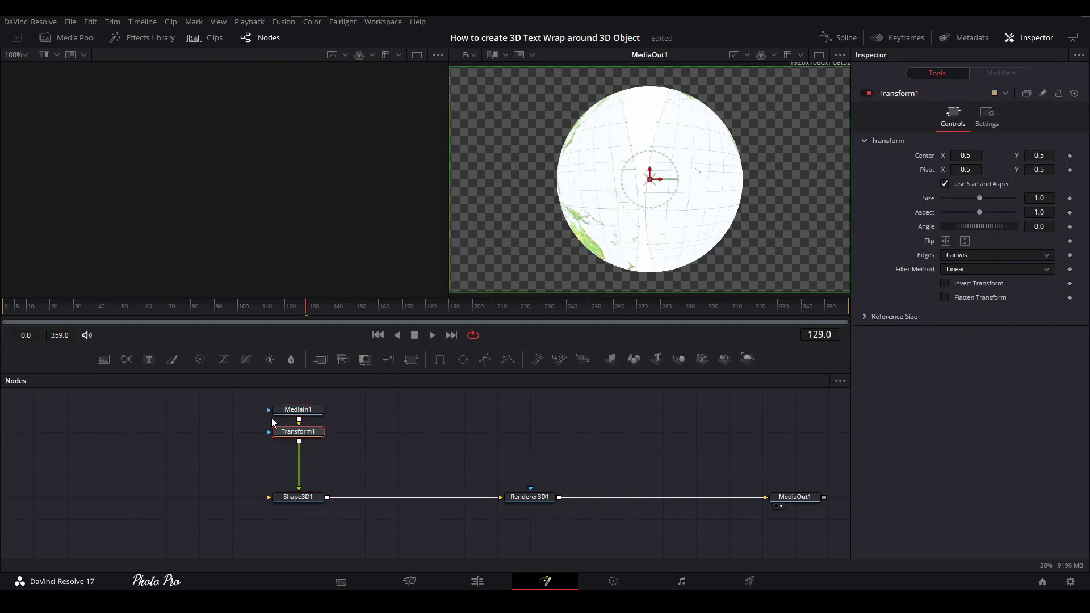
pyautogui.moveTo(292, 444); pyautogui.dragTo(292, 466)
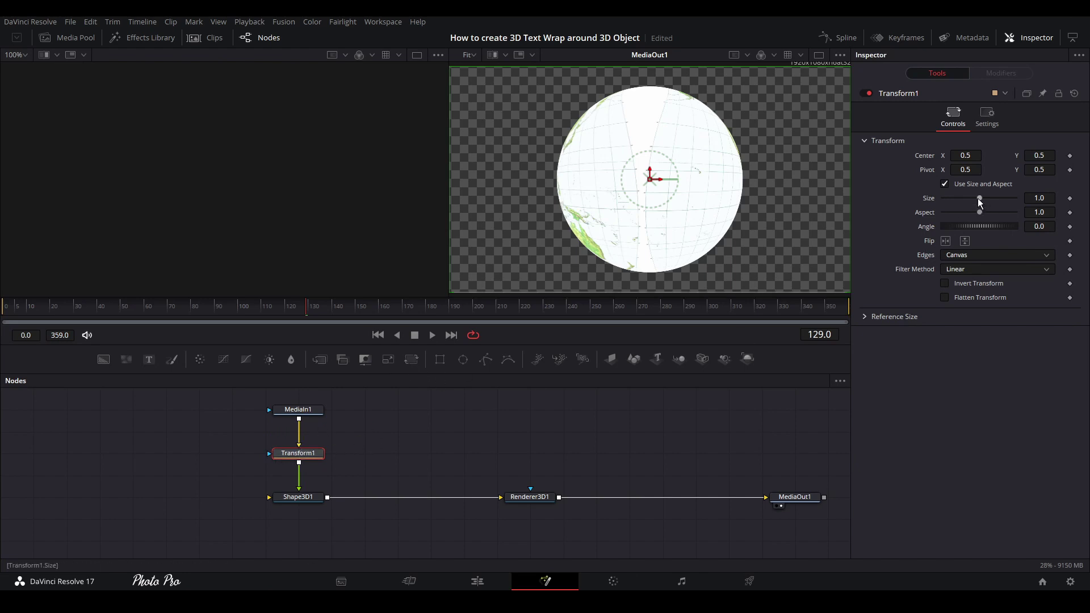
pyautogui.moveTo(979, 198); pyautogui.dragTo(979, 197)
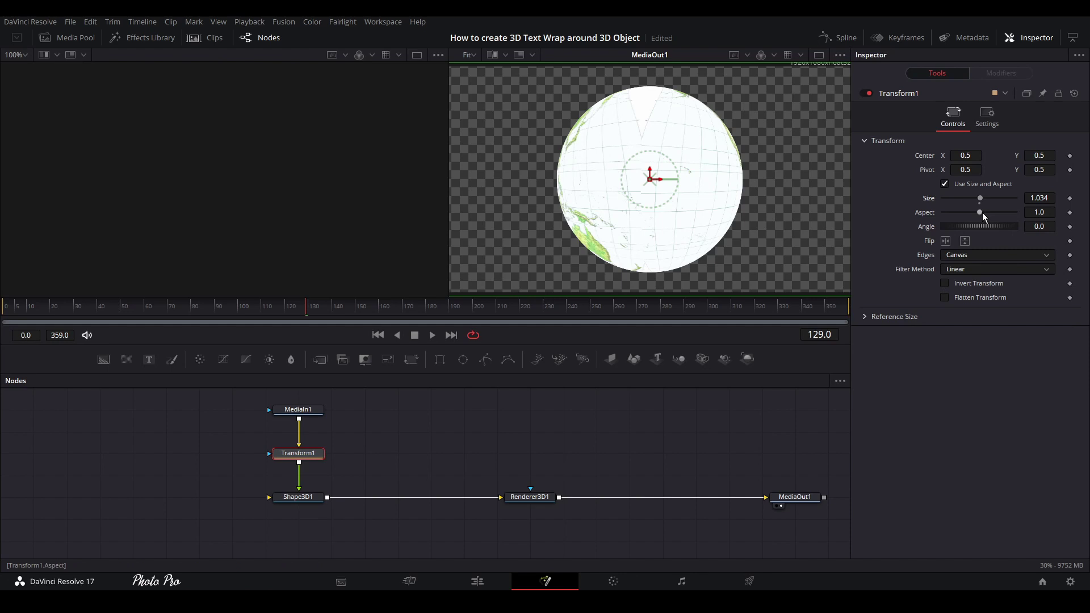
pyautogui.moveTo(979, 213); pyautogui.dragTo(972, 214)
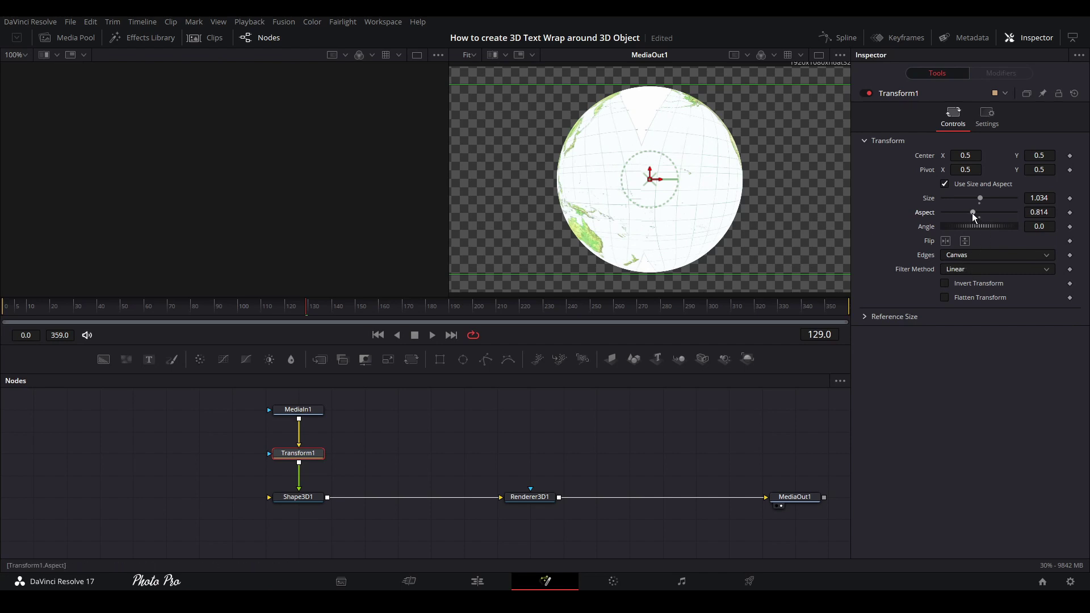
# Rotate Shape3D1 about the Y axis to -339.1 so the land masses face the front.
pyautogui.click(307, 497)
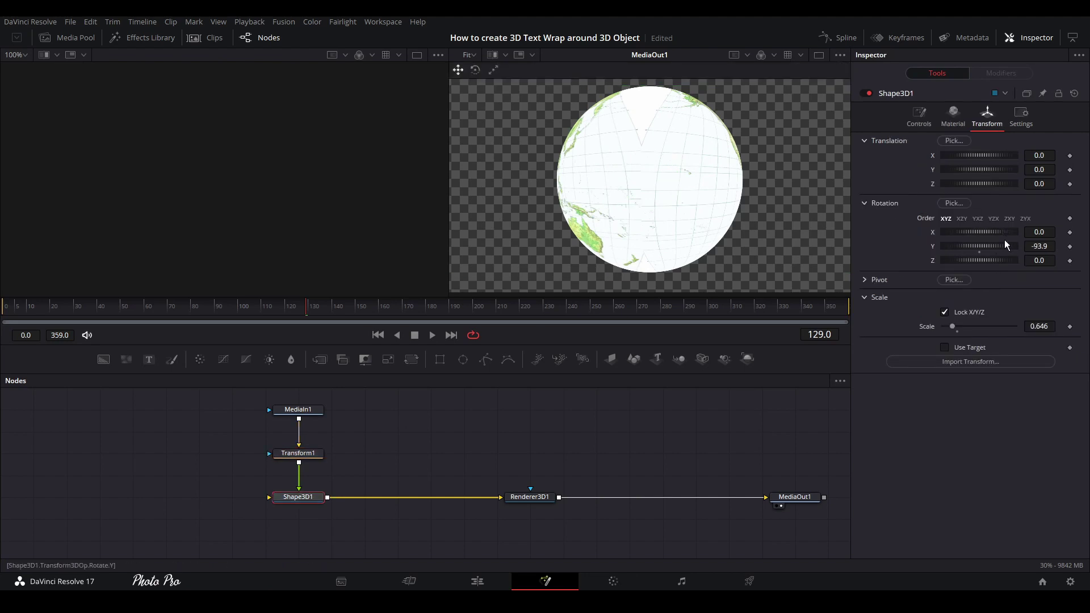
pyautogui.moveTo(1004, 245); pyautogui.dragTo(950, 260)
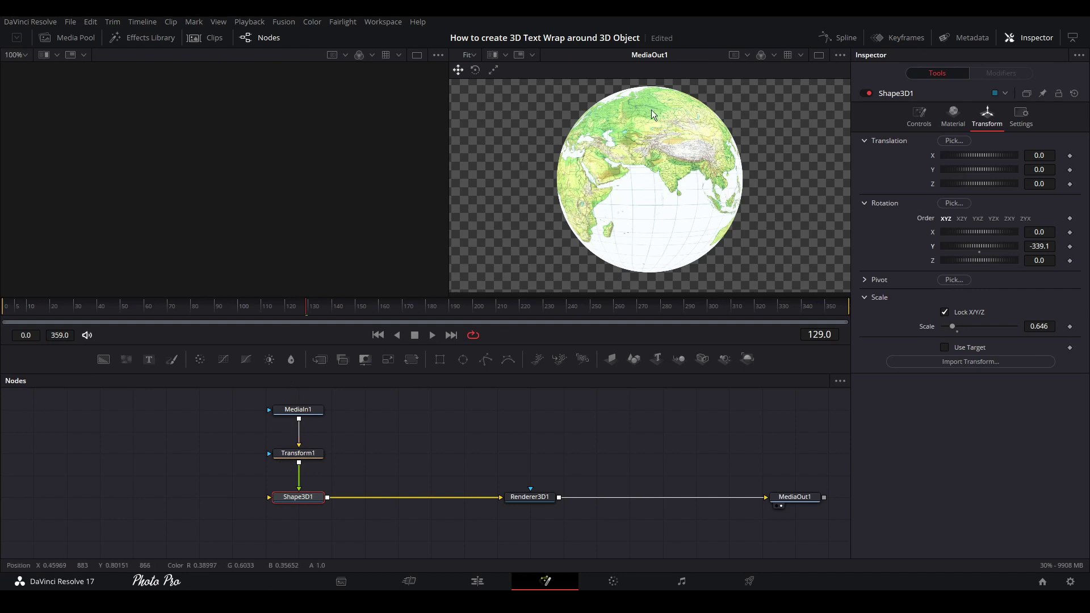
# Insert a Color Corrector after MediaIn1 with yellow tint strength 0.2557, saturation 1.13, contrast 1.06, gain 0.83, lift -0.27, gamma 0.81 and brightness -0.03.
pyautogui.click(312, 409)
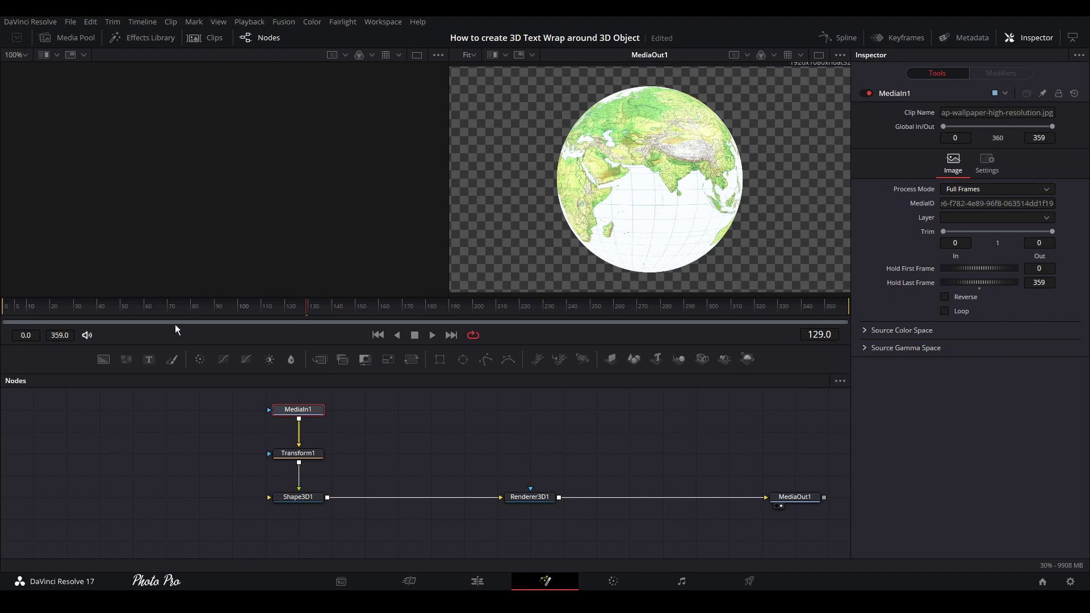
pyautogui.click(223, 359)
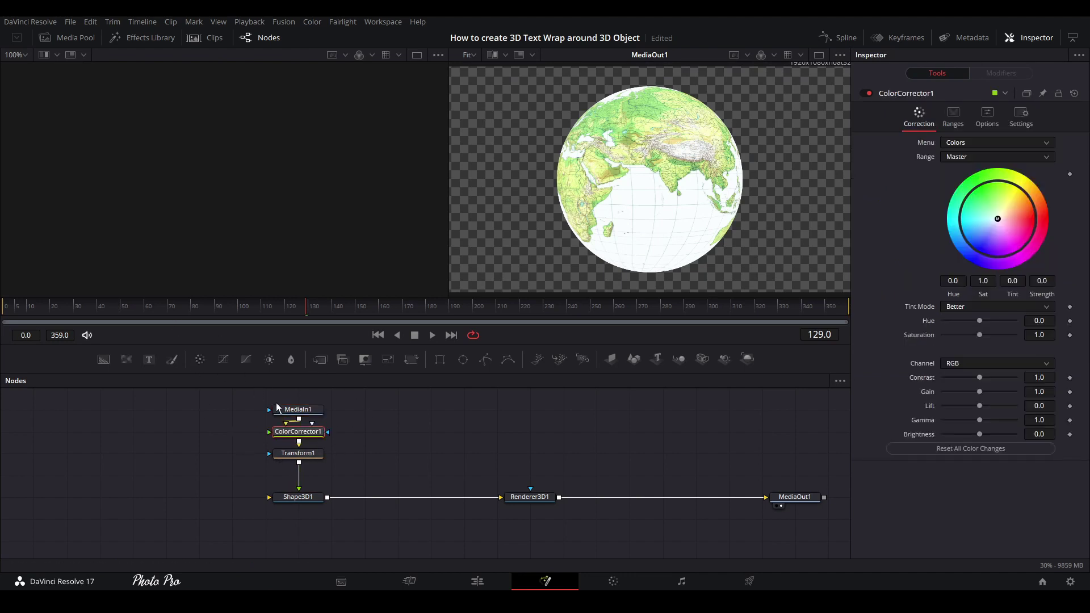
pyautogui.moveTo(999, 218)
pyautogui.mouseDown()
pyautogui.moveTo(972, 220)
pyautogui.moveTo(1006, 202)
pyautogui.mouseUp()
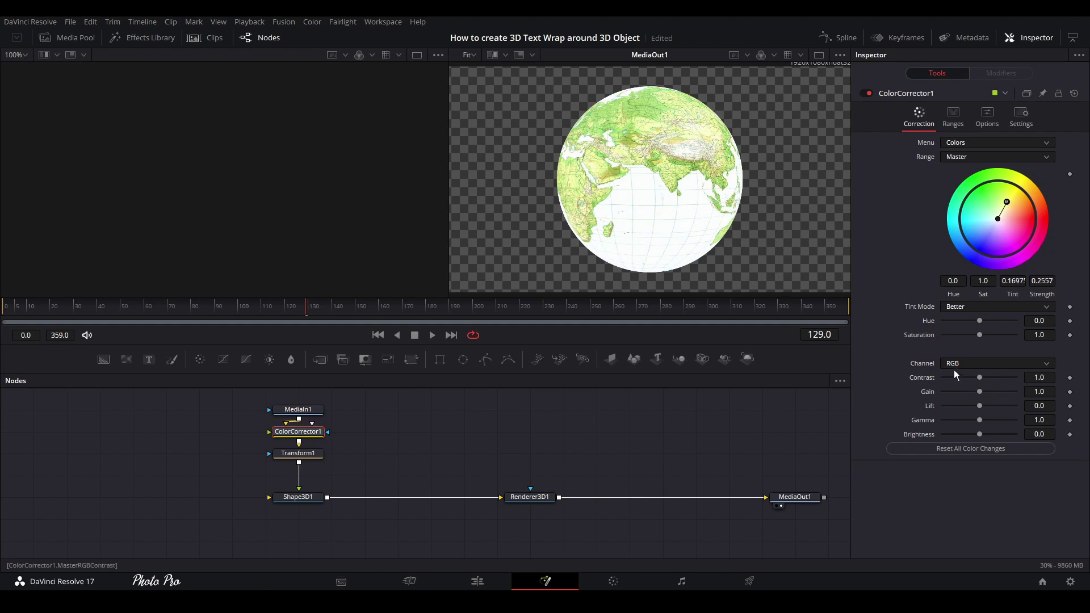
pyautogui.moveTo(979, 335)
pyautogui.mouseDown()
pyautogui.moveTo(998, 335)
pyautogui.moveTo(983, 338)
pyautogui.mouseUp()
pyautogui.moveTo(980, 380); pyautogui.dragTo(976, 432)
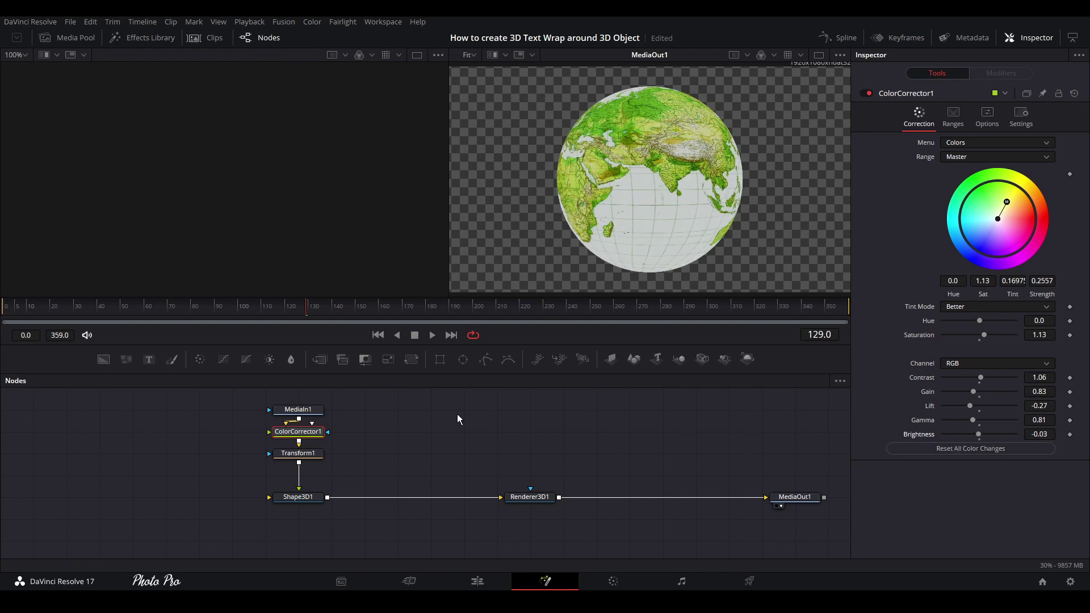
# Set the diffuse material color of Shape3D1 to the blue #3a8cbf.
pyautogui.click(298, 497)
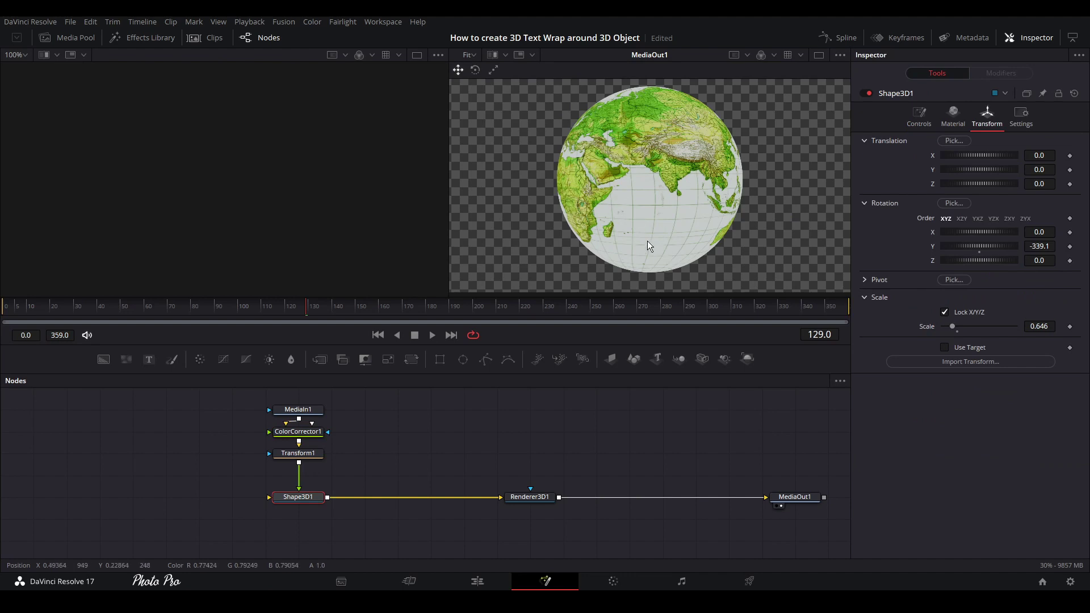
pyautogui.click(955, 113)
pyautogui.click(983, 155)
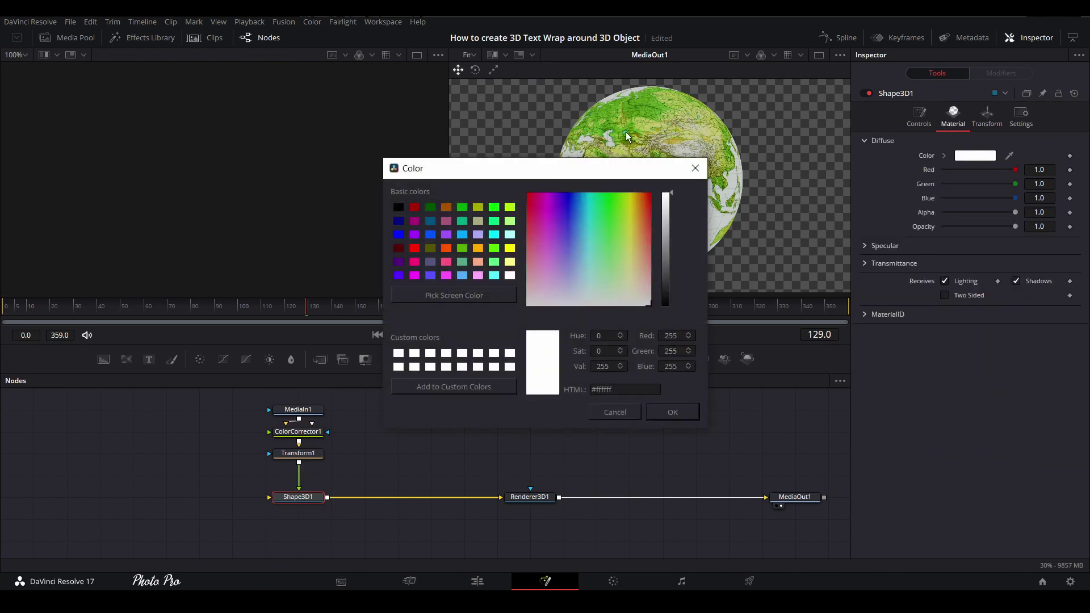
pyautogui.moveTo(593, 230); pyautogui.dragTo(580, 227)
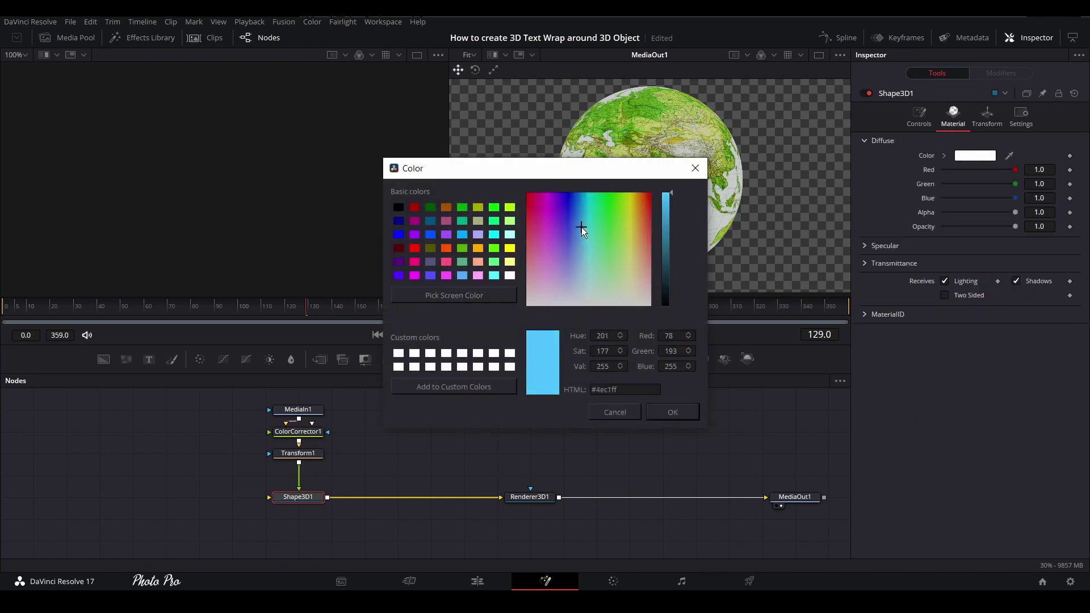
pyautogui.moveTo(669, 240); pyautogui.dragTo(669, 221)
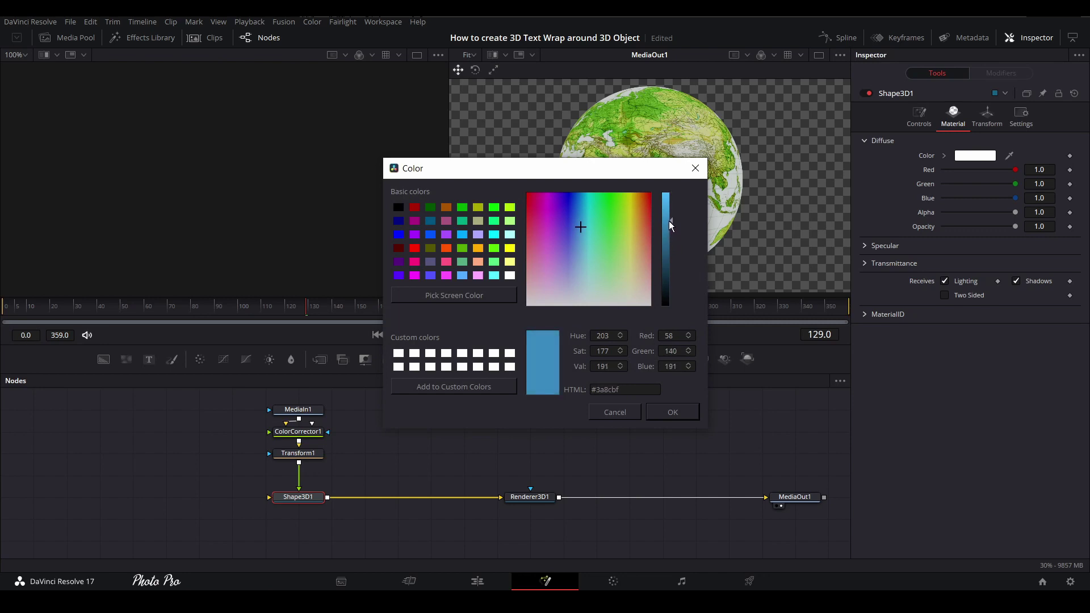
pyautogui.click(673, 413)
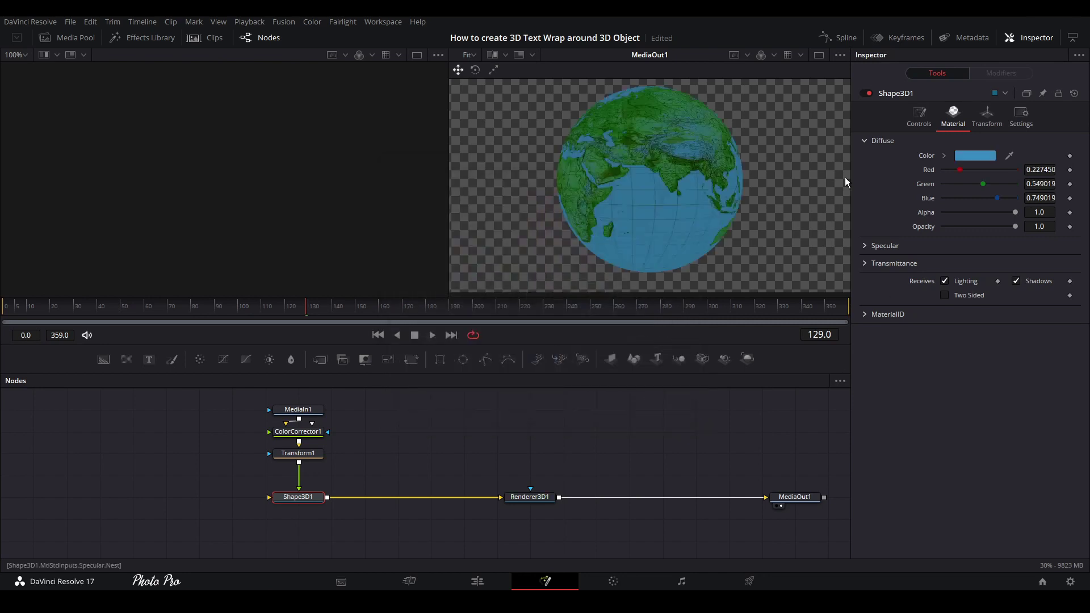
# Brighten the diffuse blue of Shape3D1 to about red 0.251, green 0.616 and blue 0.839.
pyautogui.click(986, 159)
pyautogui.moveTo(671, 220); pyautogui.dragTo(668, 210)
pyautogui.click(664, 407)
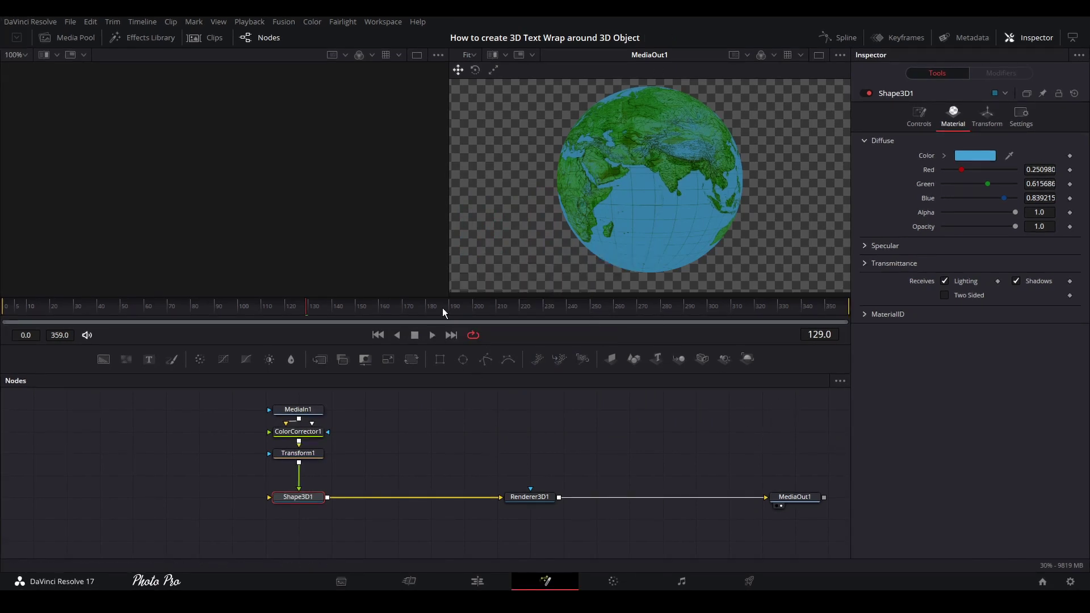
# Add the milky-way image from the media pool onto the Renderer3D1 output, merging it before MediaOut1.
pyautogui.click(76, 39)
pyautogui.click(158, 91)
pyautogui.moveTo(158, 91); pyautogui.dragTo(561, 500)
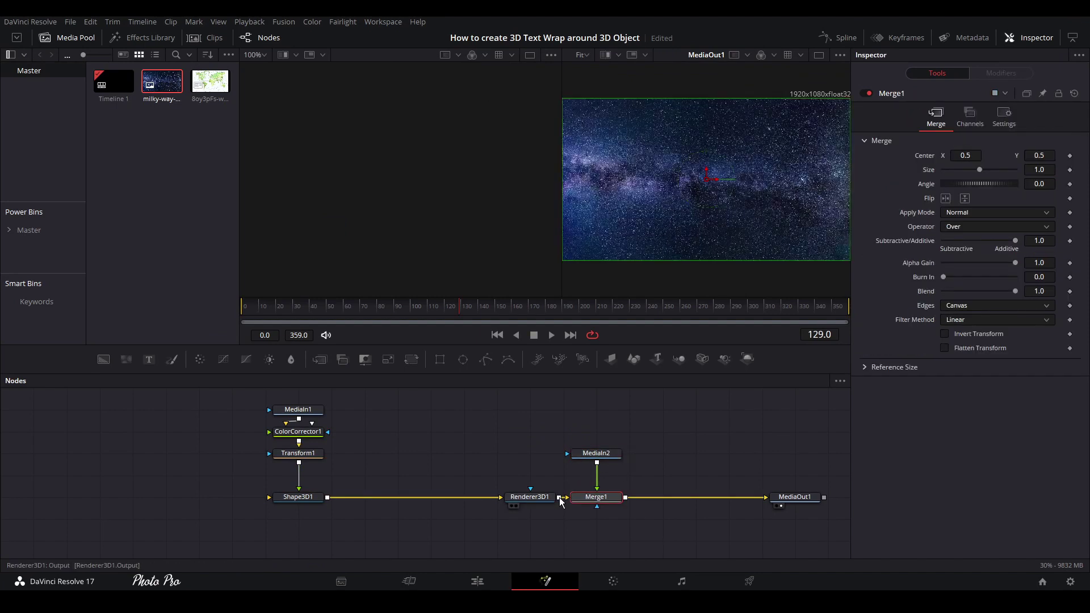
pyautogui.click(80, 41)
# Move MediaIn2 higher and insert a Color Corrector below it with blue tint strength 1.0, contrast 1.35, gain 0.77, lift -0.11, gamma 0.63, brightness -0.12.
pyautogui.moveTo(604, 442); pyautogui.dragTo(604, 399)
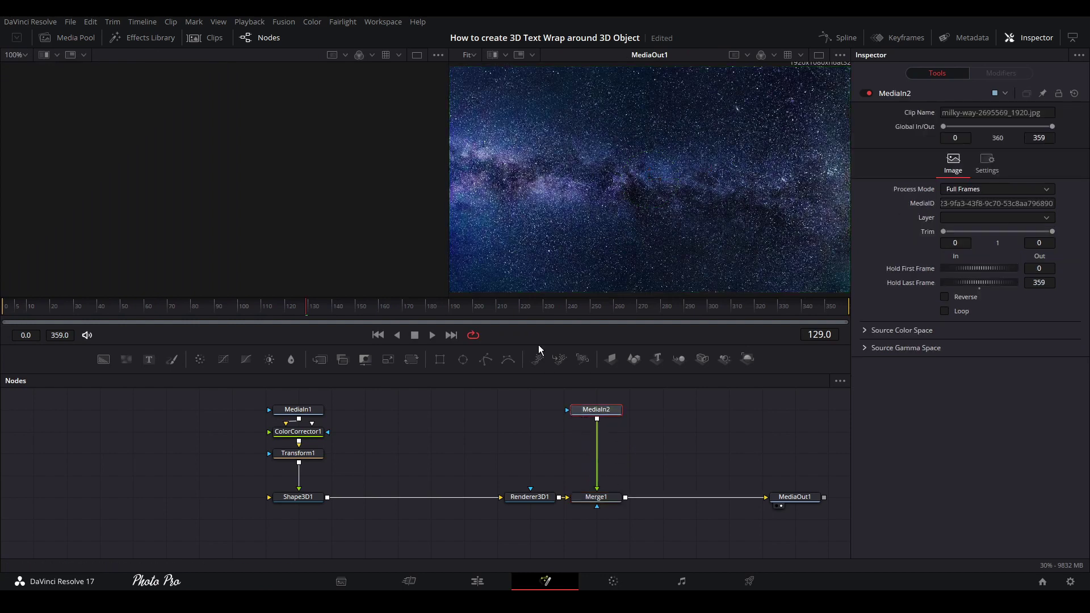
pyautogui.click(200, 360)
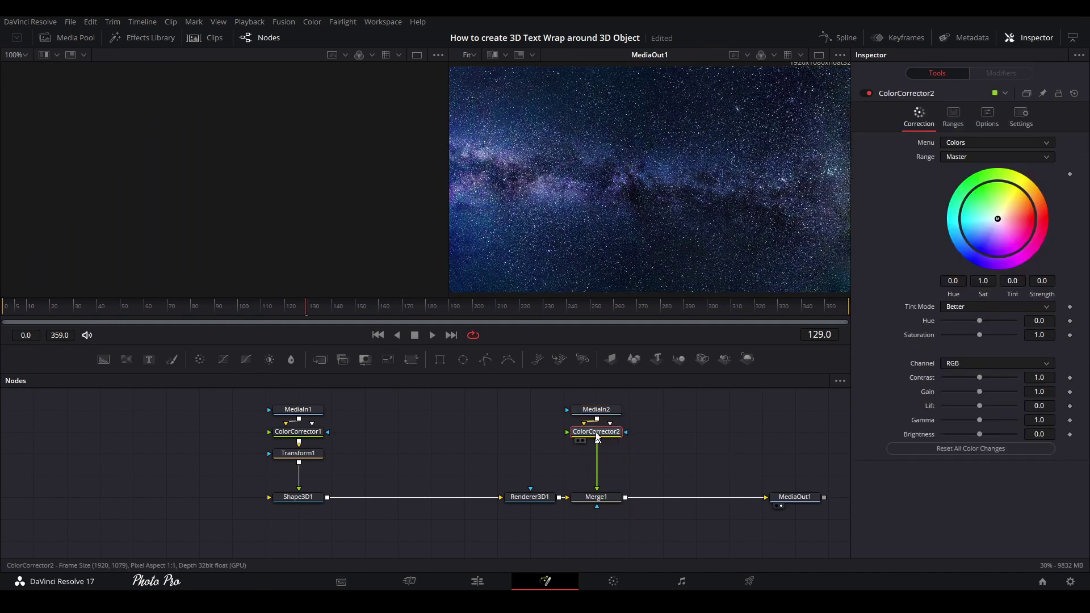
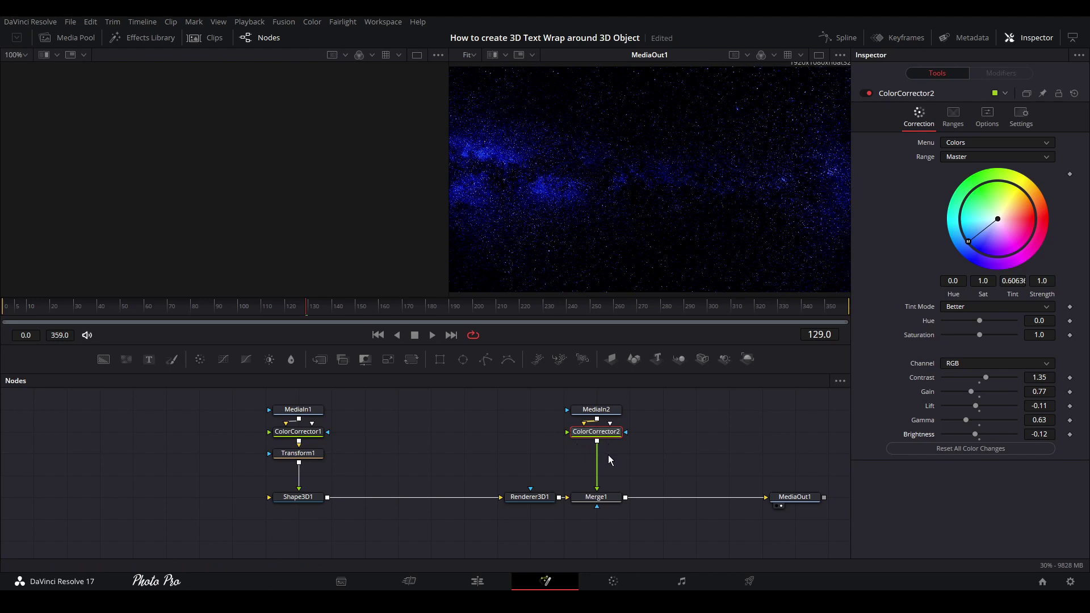
# Insert a Directional Blur node between ColorCorrector2 and Merge1 using the tool search.
pyautogui.hotkey('shift', 'space')
pyautogui.write('REN')
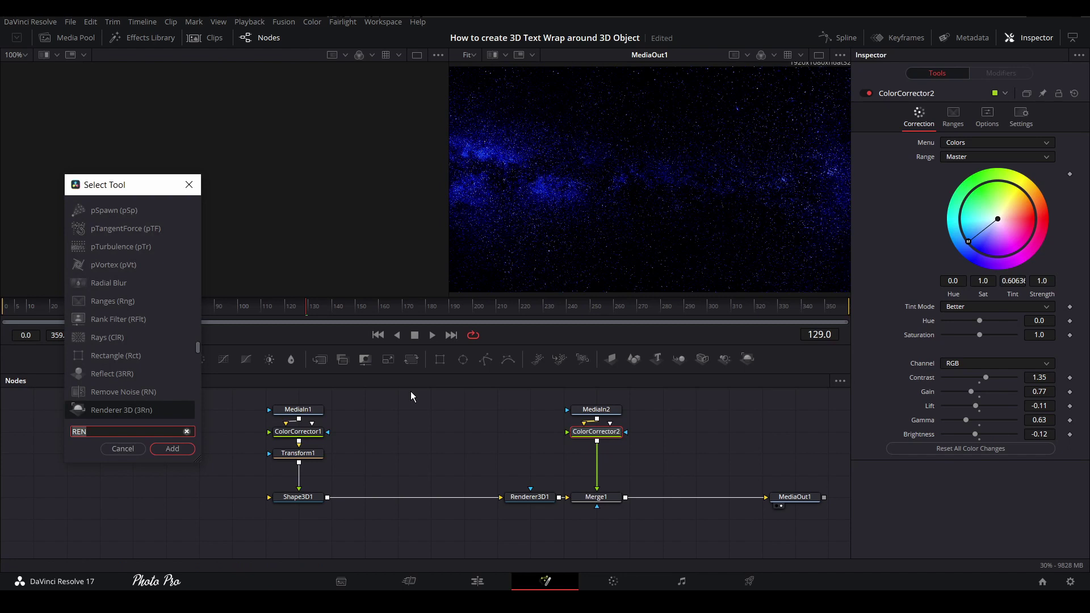
pyautogui.press('BackSpace')
pyautogui.press('BackSpace')
pyautogui.press('BackSpace')
pyautogui.write('DIR')
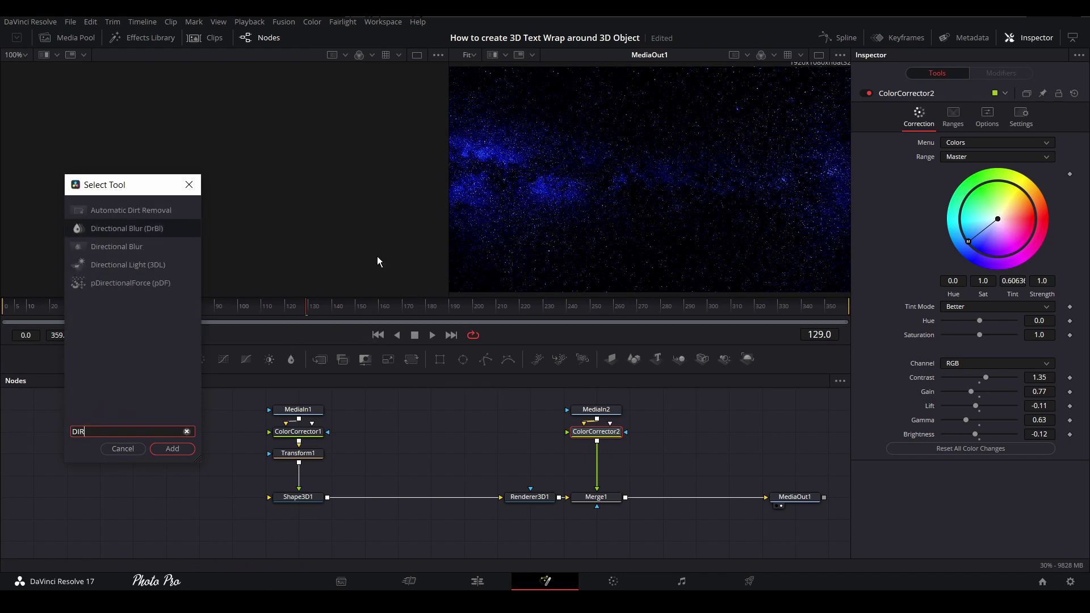
pyautogui.click(130, 246)
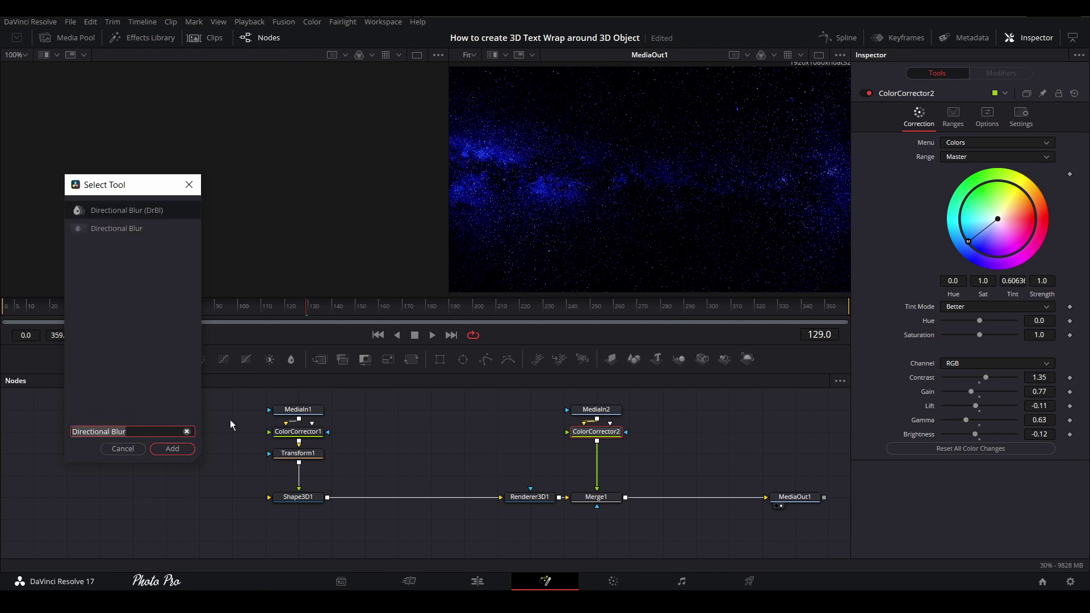
pyautogui.click(182, 448)
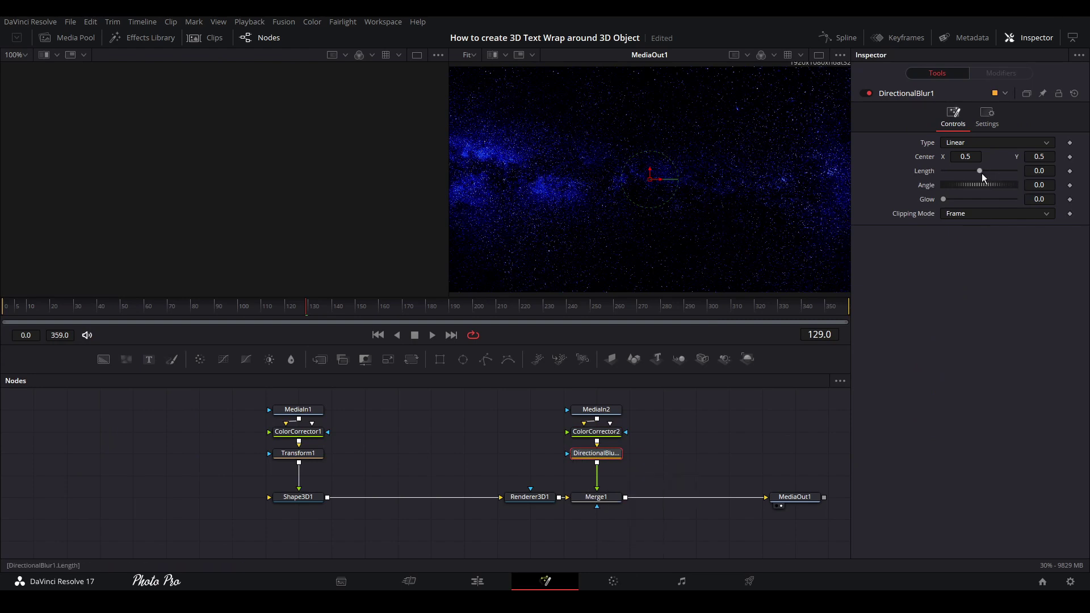
# Set the directional blur's length to -0.0067 and its glow to 0.126.
pyautogui.moveTo(980, 171)
pyautogui.mouseDown()
pyautogui.moveTo(970, 175)
pyautogui.moveTo(978, 176)
pyautogui.mouseUp()
pyautogui.click(1043, 171)
pyautogui.press('Return')
pyautogui.moveTo(945, 198); pyautogui.dragTo(951, 198)
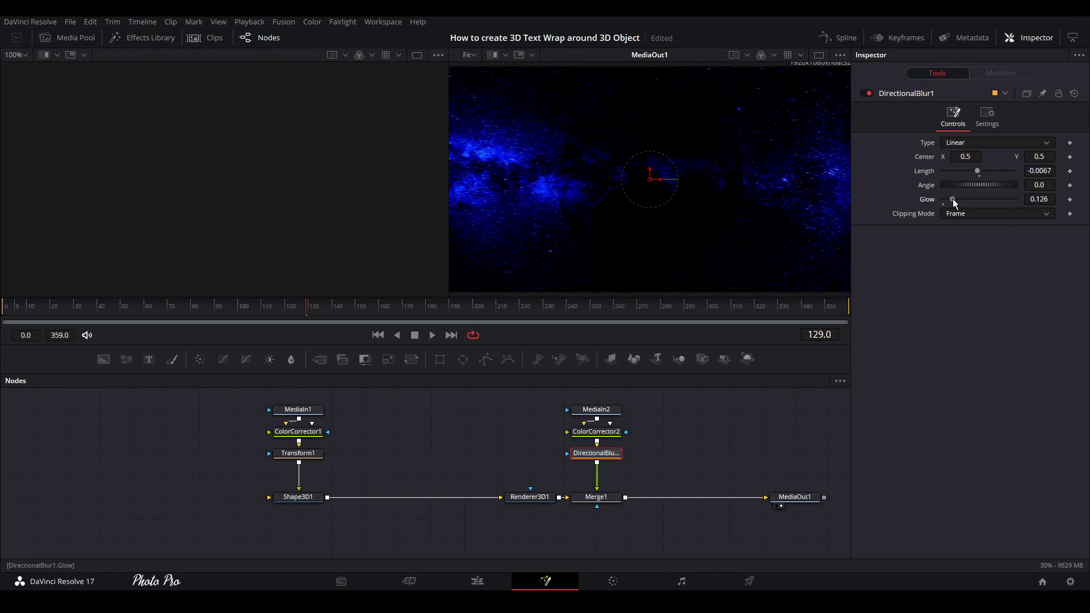
# Space Renderer3D1 away from Merge1 and swap the inputs of Merge1 so the globe sits over the starfield.
pyautogui.click(598, 499)
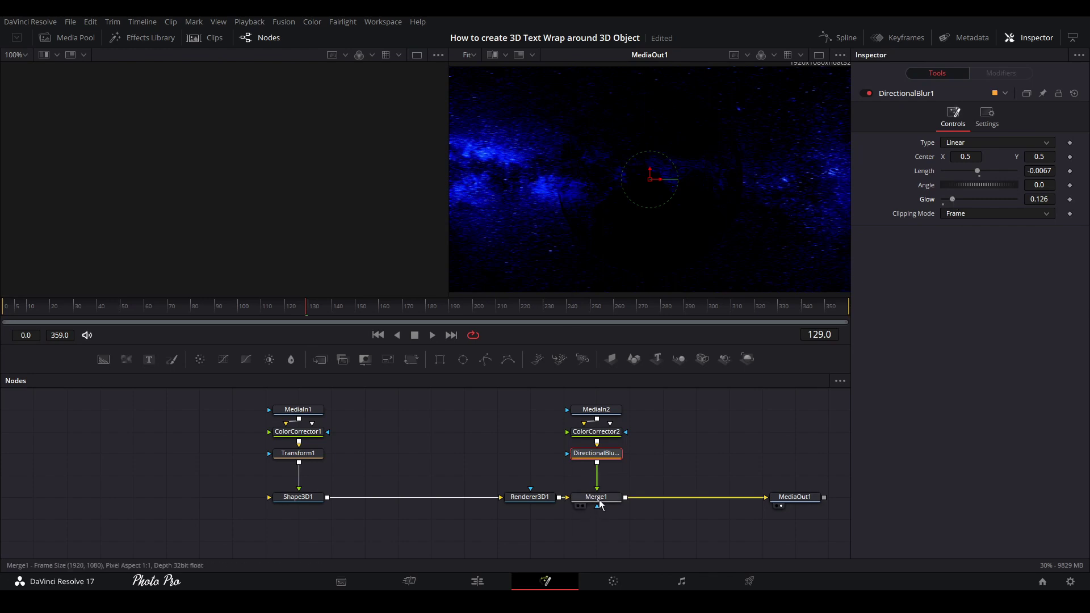
pyautogui.moveTo(534, 500); pyautogui.dragTo(500, 500)
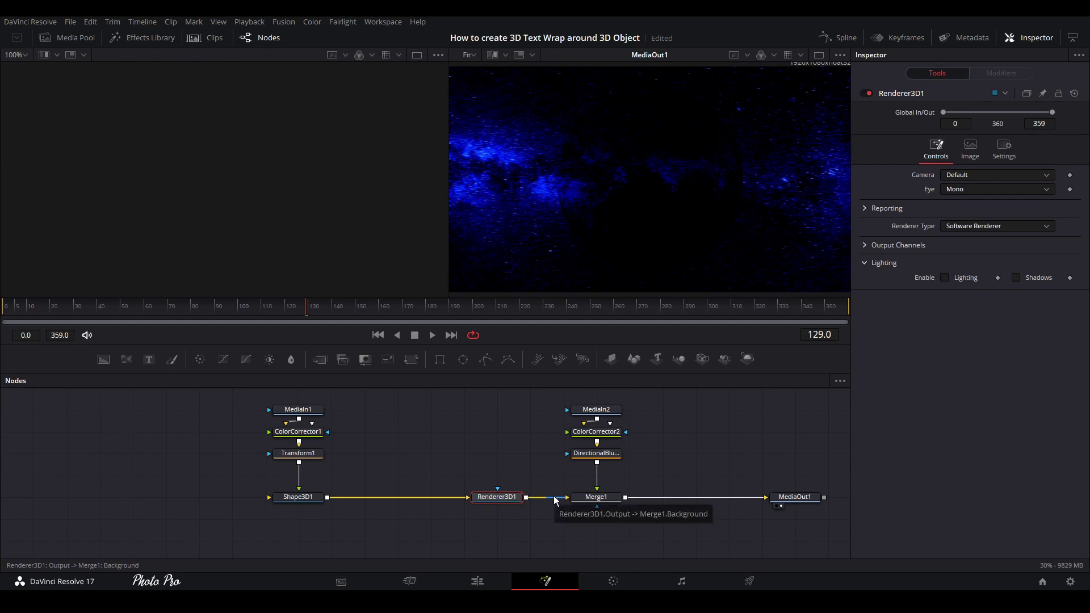
pyautogui.click(590, 496)
pyautogui.rightClick(590, 495)
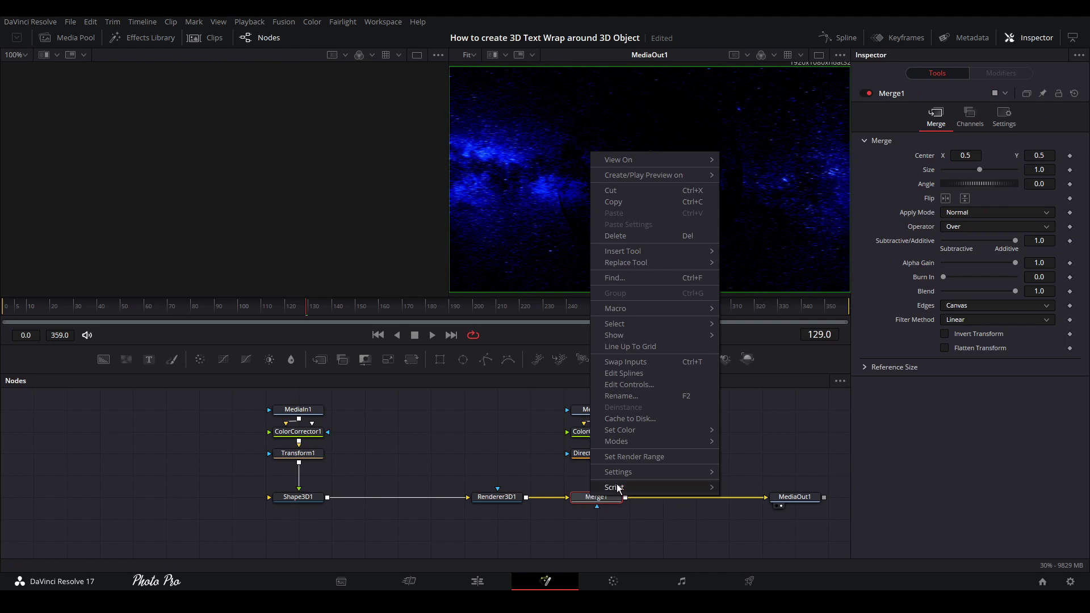
pyautogui.click(630, 363)
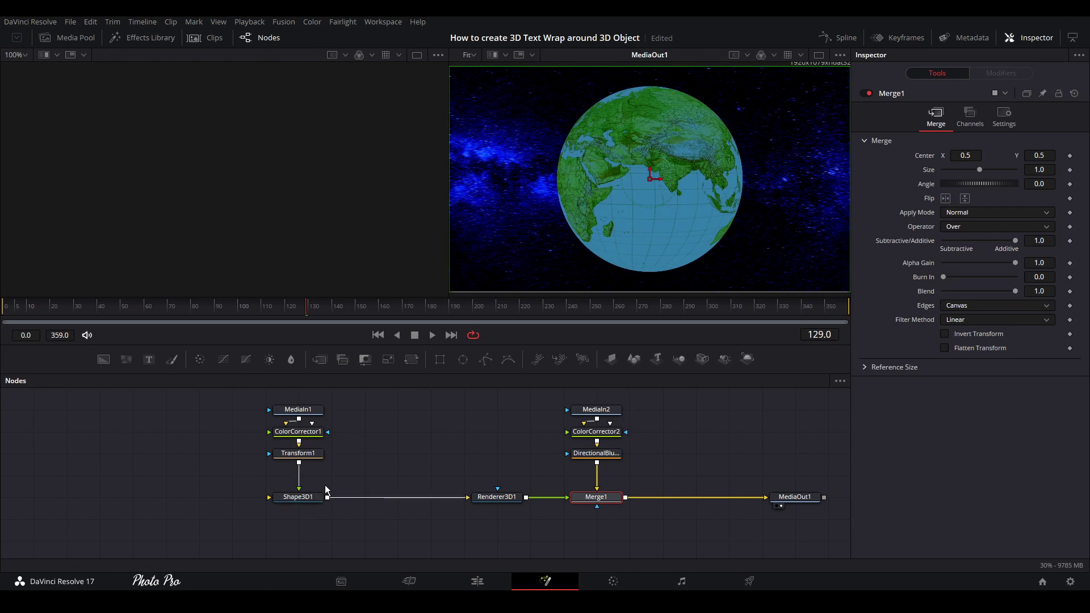
pyautogui.click(300, 454)
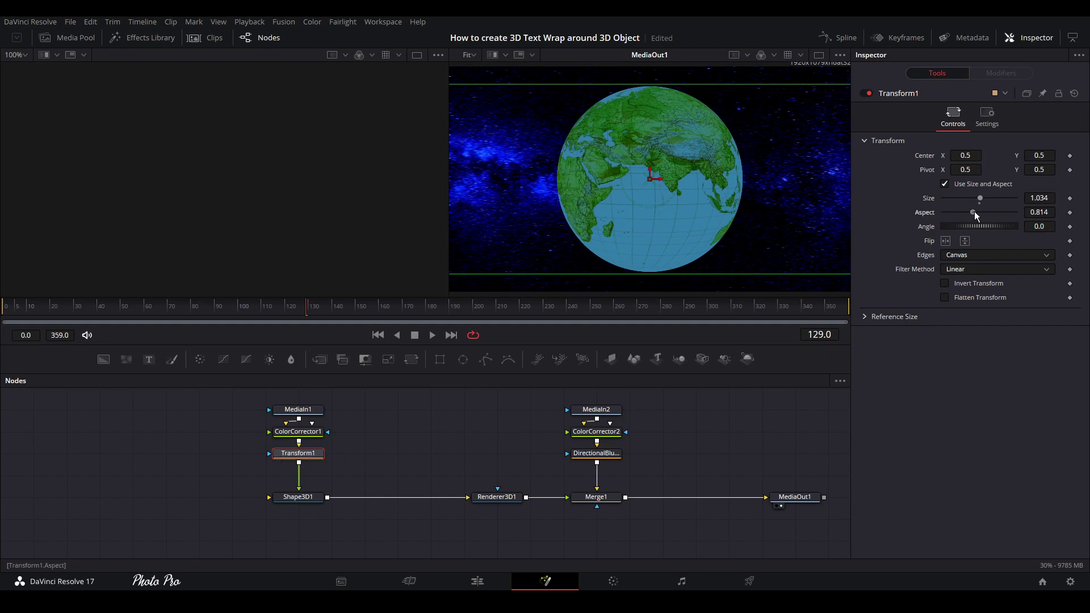
pyautogui.moveTo(974, 211); pyautogui.dragTo(974, 212)
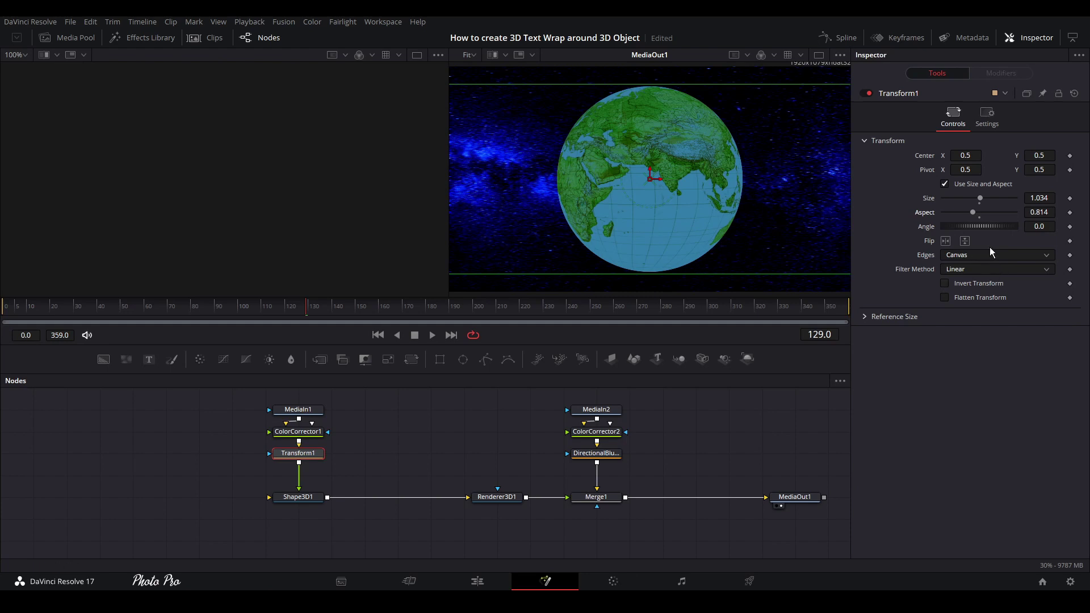
# At frame 0, reset the Y rotation of Shape3D1 to 0 and add a keyframe for it.
pyautogui.click(296, 497)
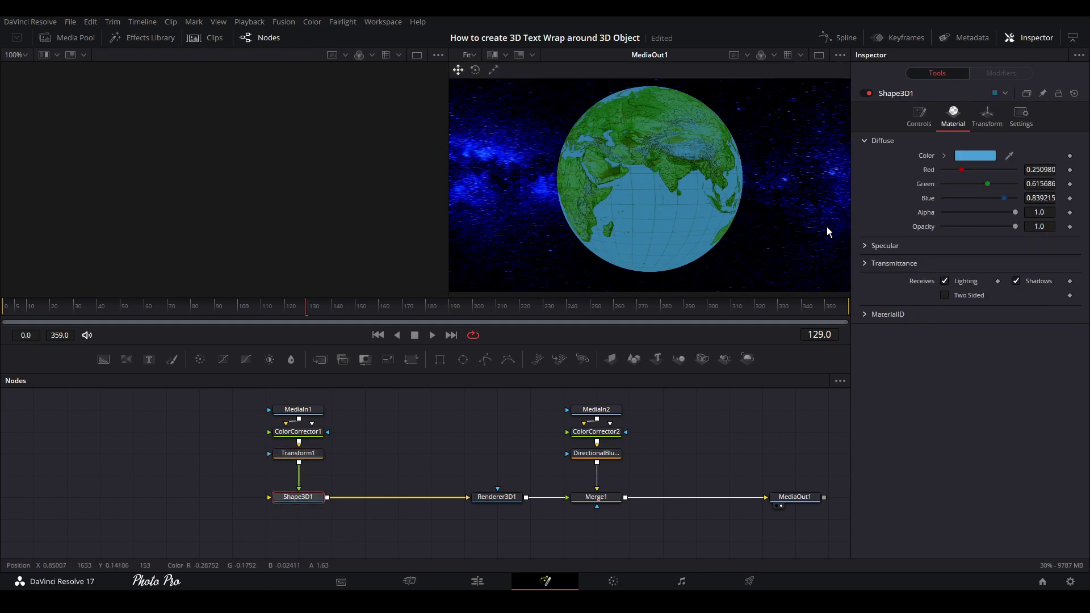
pyautogui.click(986, 119)
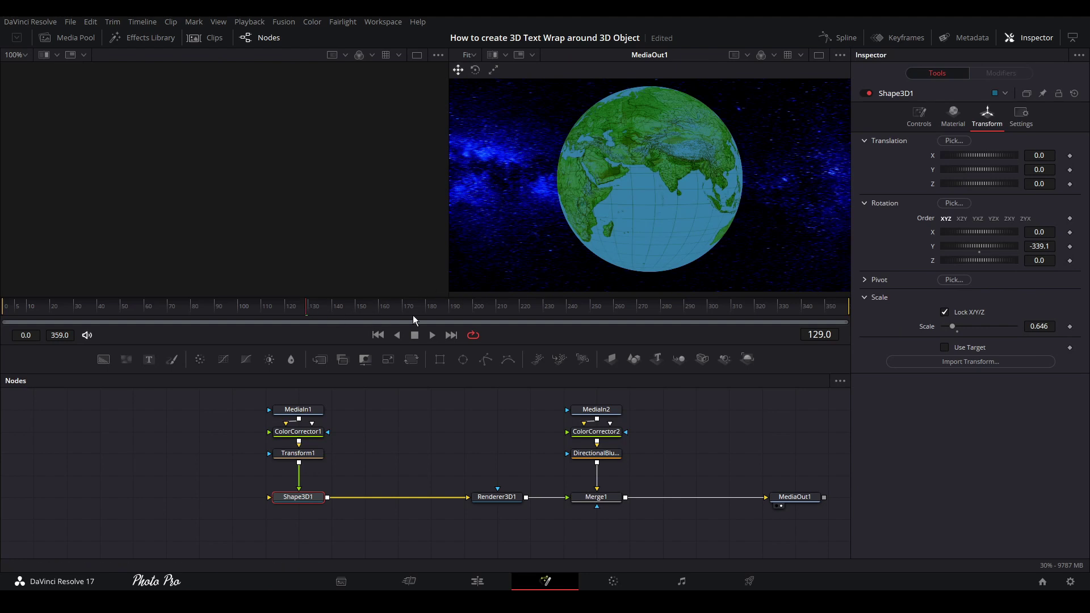
pyautogui.click(376, 336)
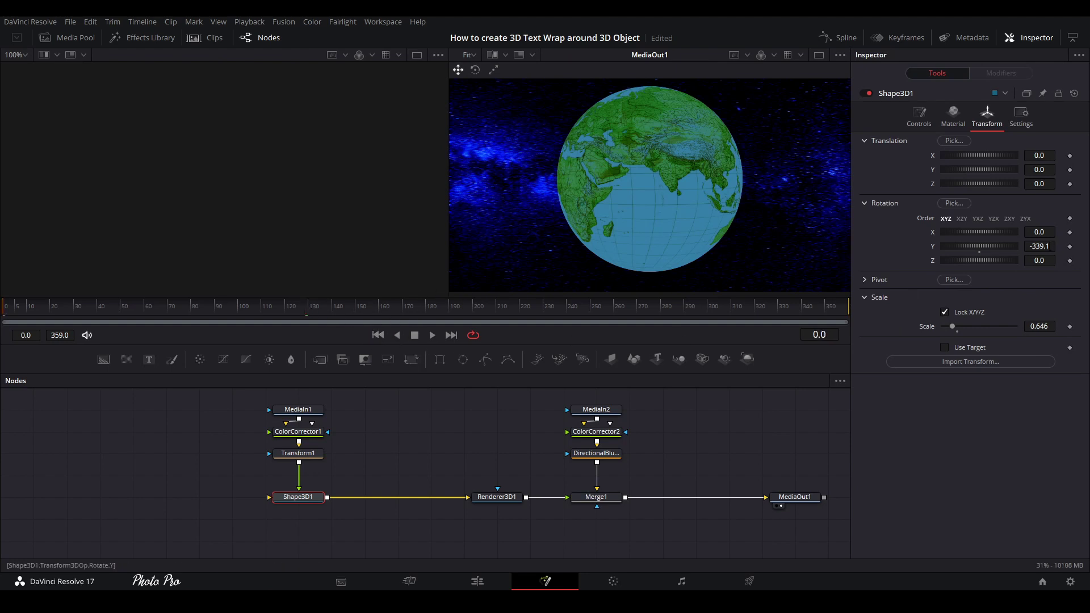
pyautogui.doubleClick(932, 244)
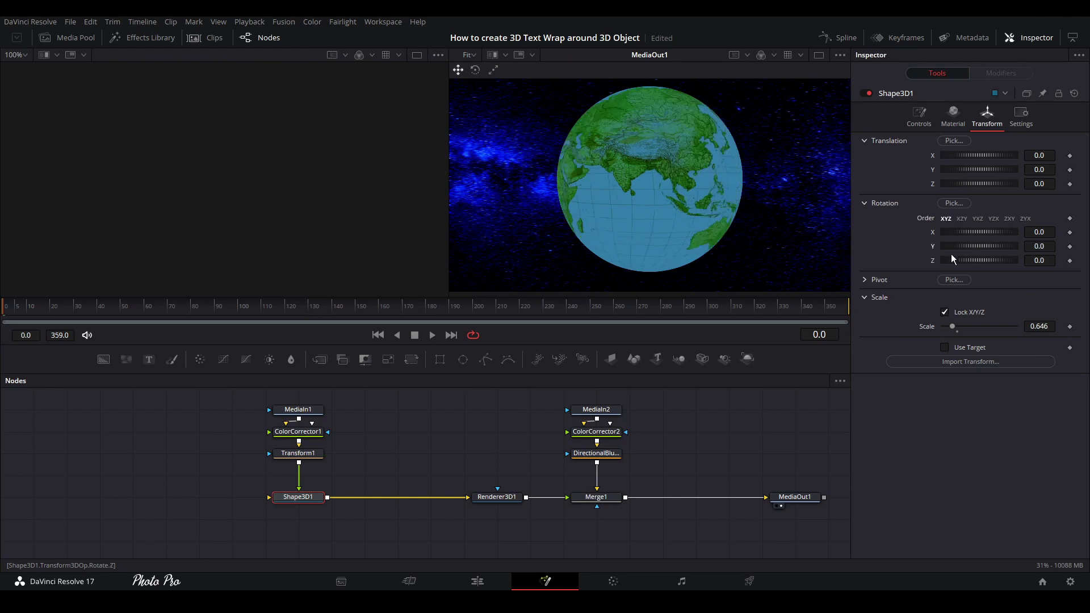
pyautogui.click(1069, 245)
# At the last frame, 359, set the Y rotation of Shape3D1 to 1440 and play back the globe's spin.
pyautogui.click(450, 336)
pyautogui.click(1038, 246)
pyautogui.write('1440')
pyautogui.click(1039, 259)
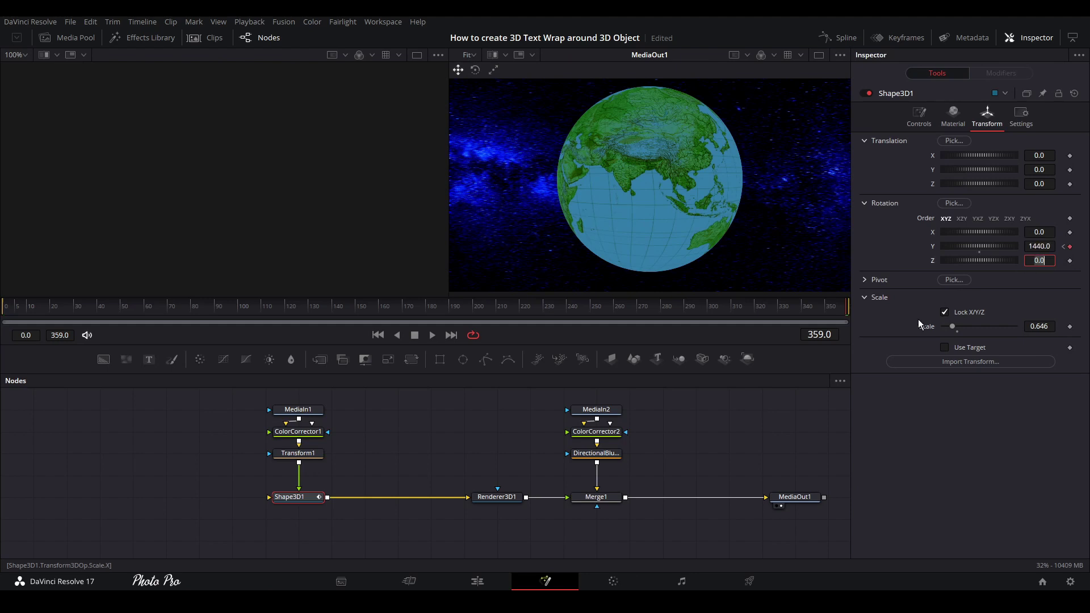
pyautogui.click(432, 335)
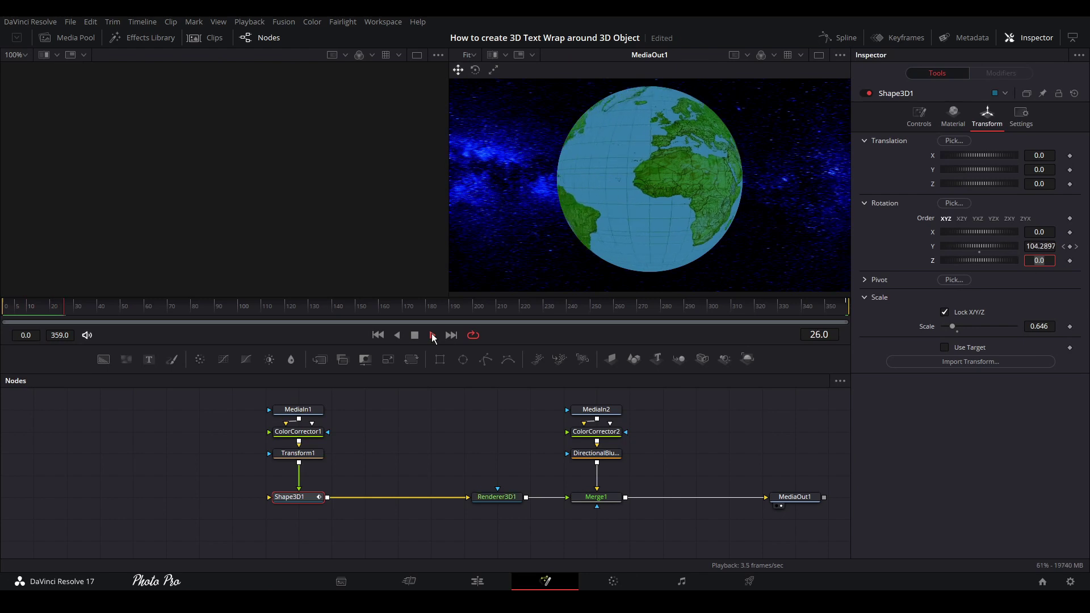
pyautogui.click(415, 337)
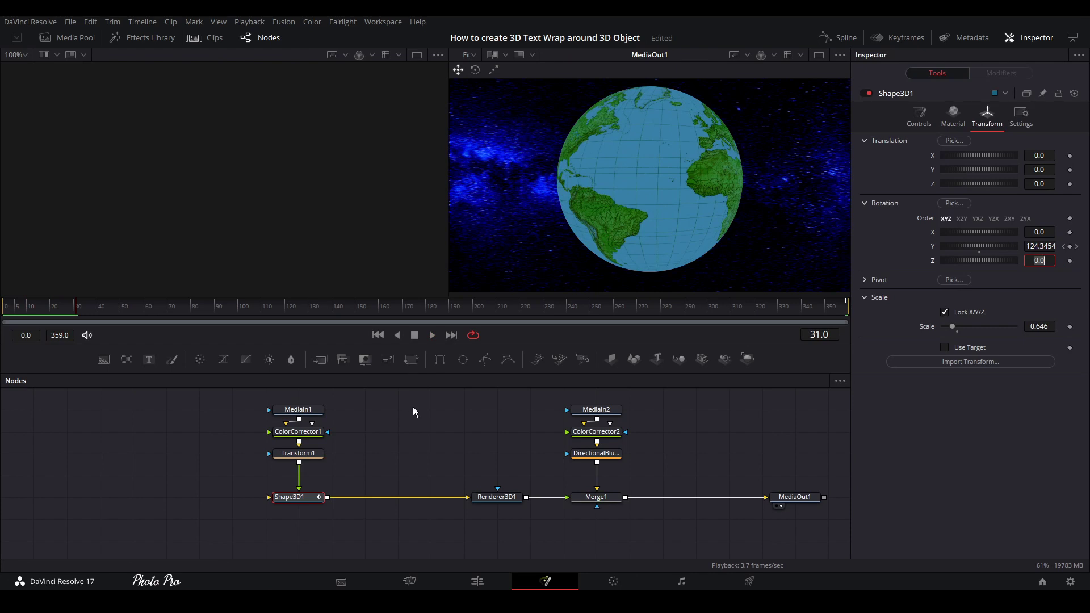
# Add an unconnected Text 3D node to the node graph beside Transform1.
pyautogui.press('BackSpace')
pyautogui.hotkey('ctrl', 'v')
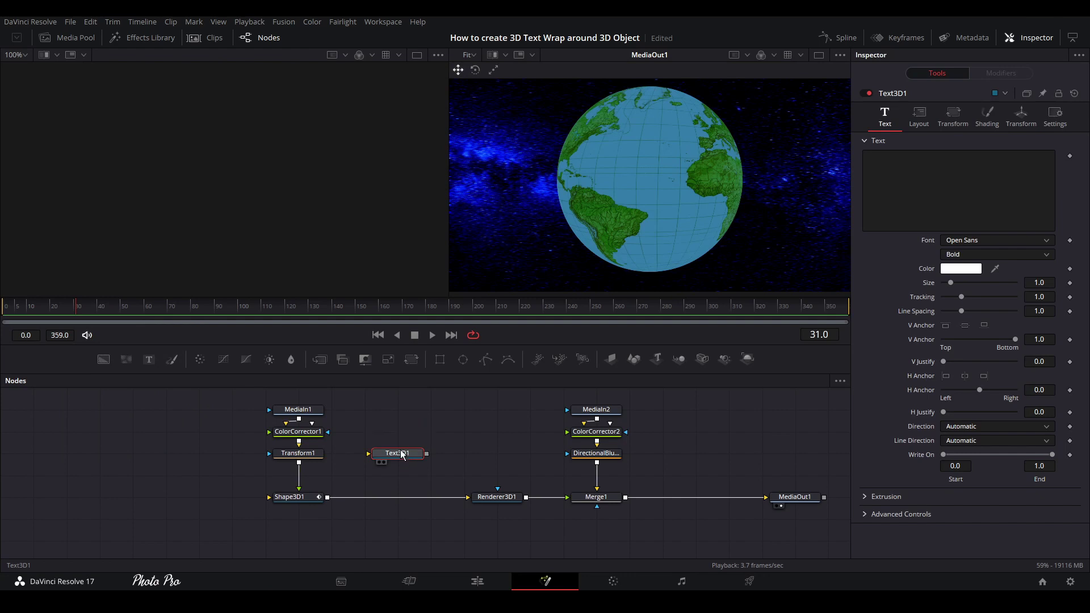
# Combine Text3D1 with the Shape3D1 globe through a new Merge 3D node and enter the text PHOTO PRO 4612.
pyautogui.moveTo(426, 453); pyautogui.dragTo(326, 499)
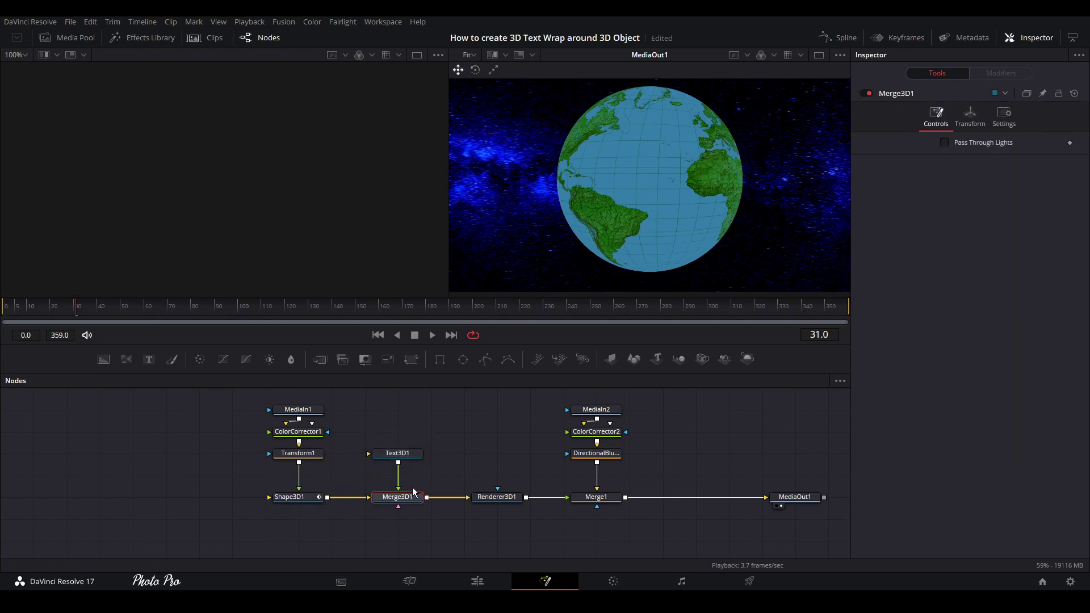
pyautogui.click(378, 455)
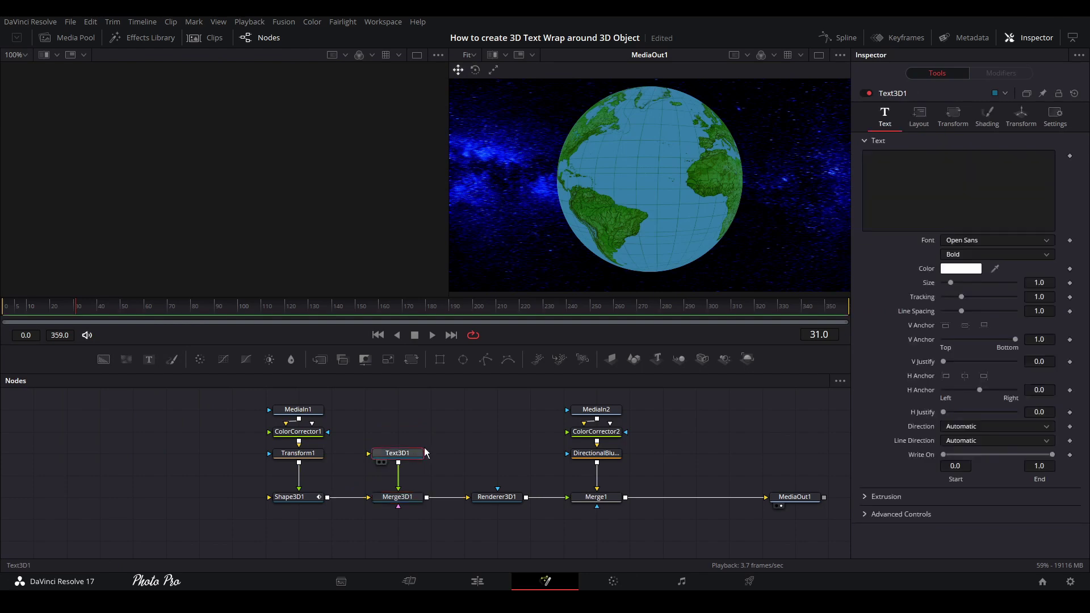
pyautogui.click(933, 179)
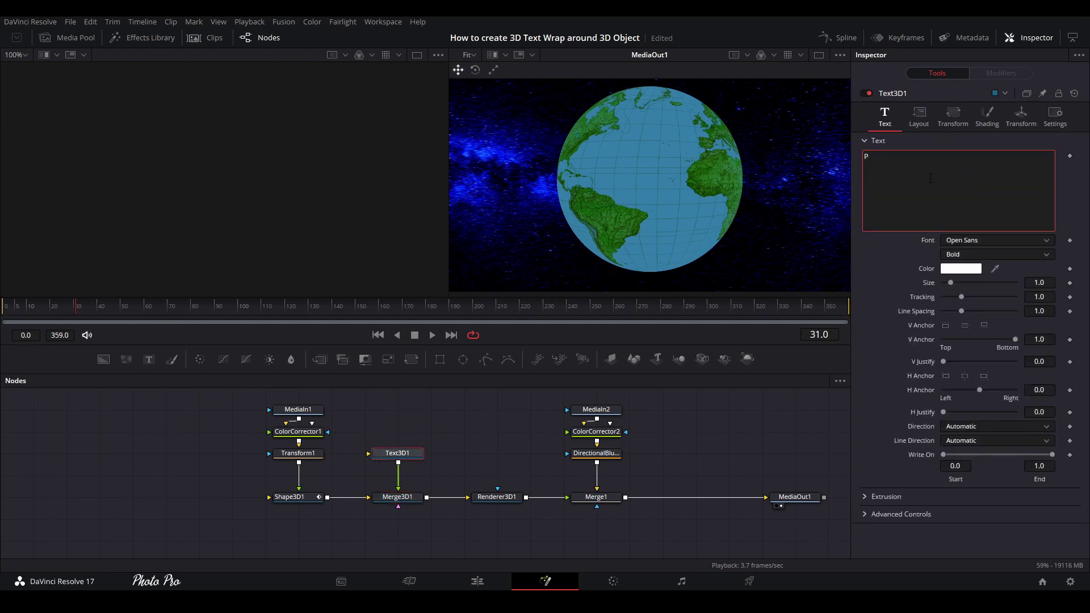
pyautogui.write('PHOTO PRO ')
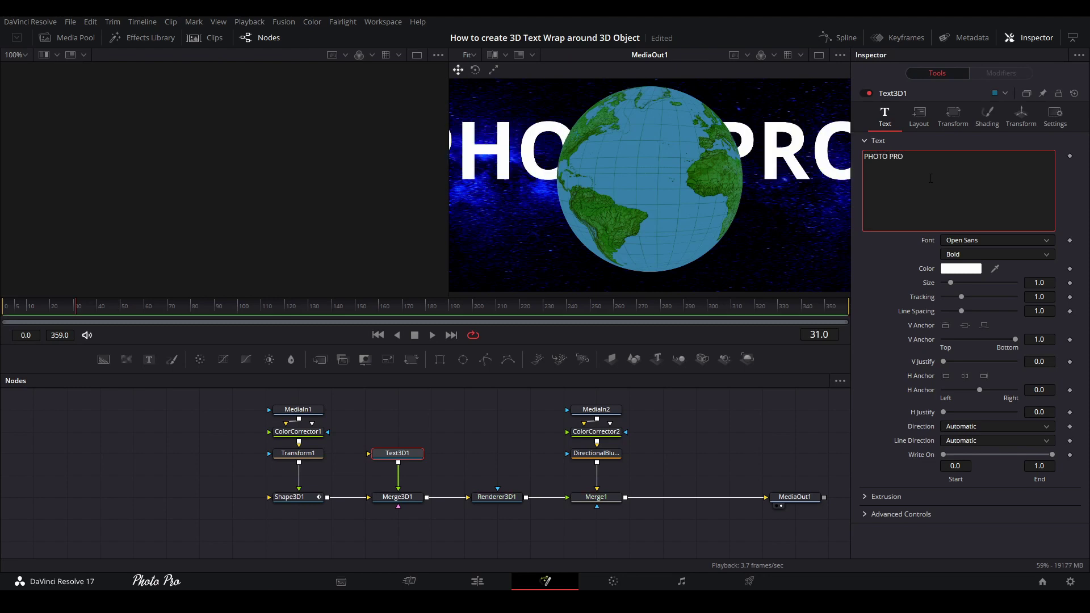
pyautogui.write('4612')
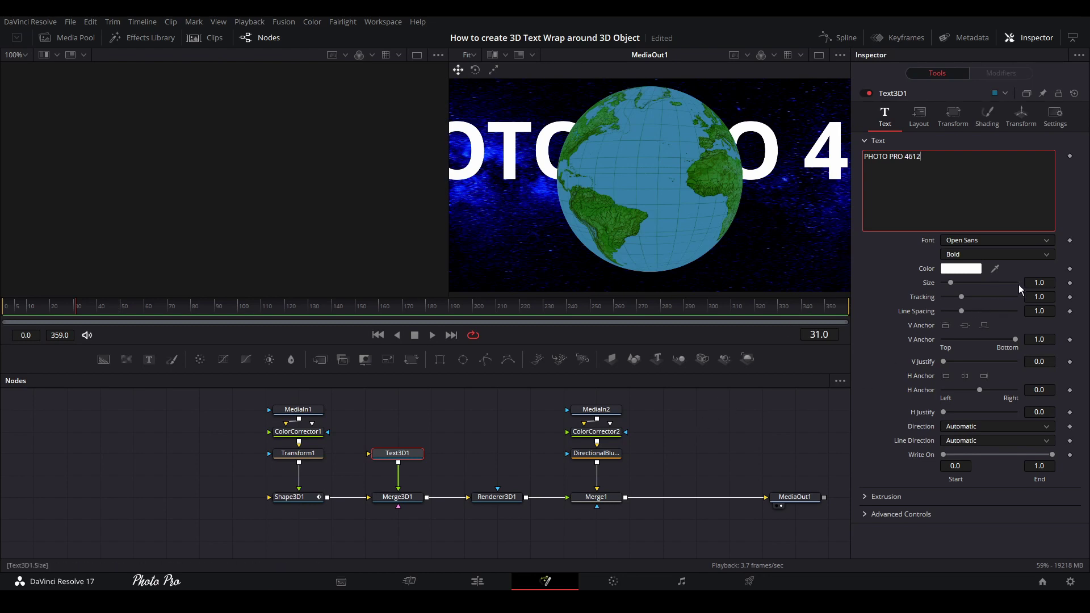
# Show Merge3D1 in the empty viewer and reduce the size of the Text3D1 text to 0.55.
pyautogui.click(1039, 282)
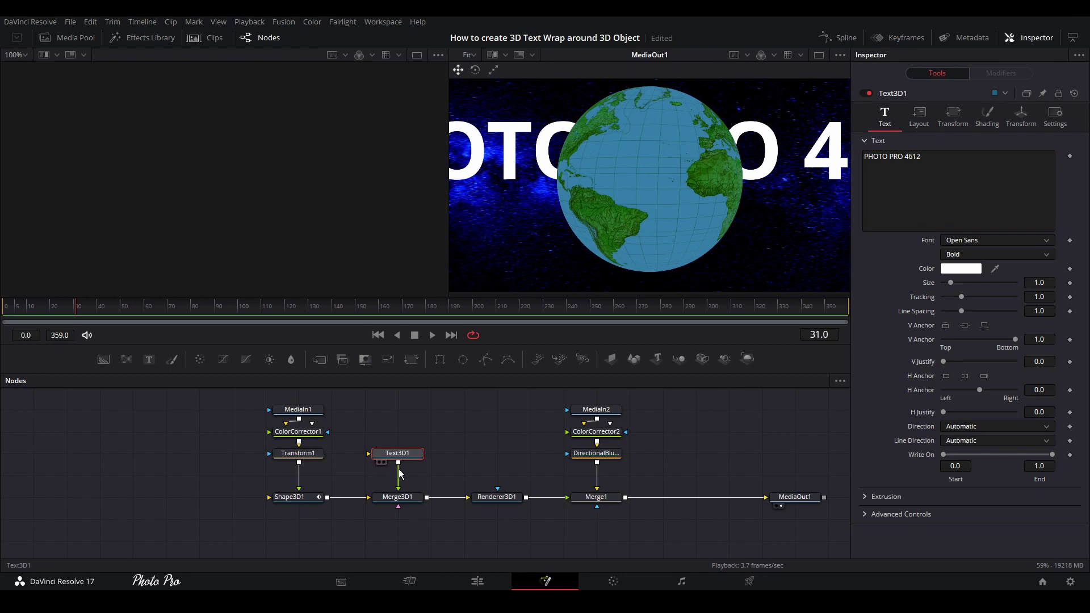
pyautogui.press('1')
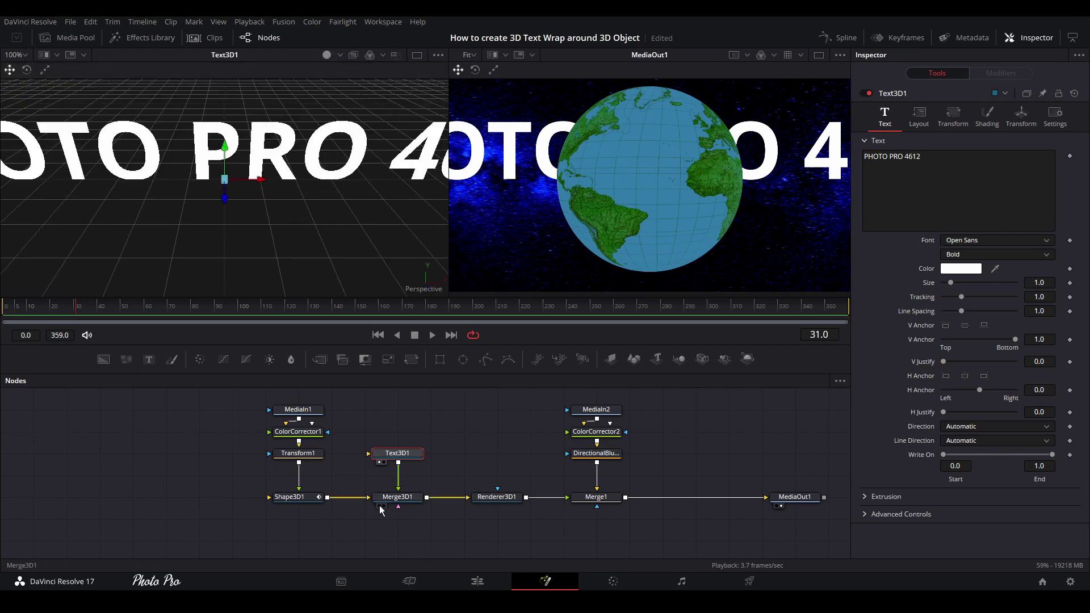
pyautogui.click(378, 506)
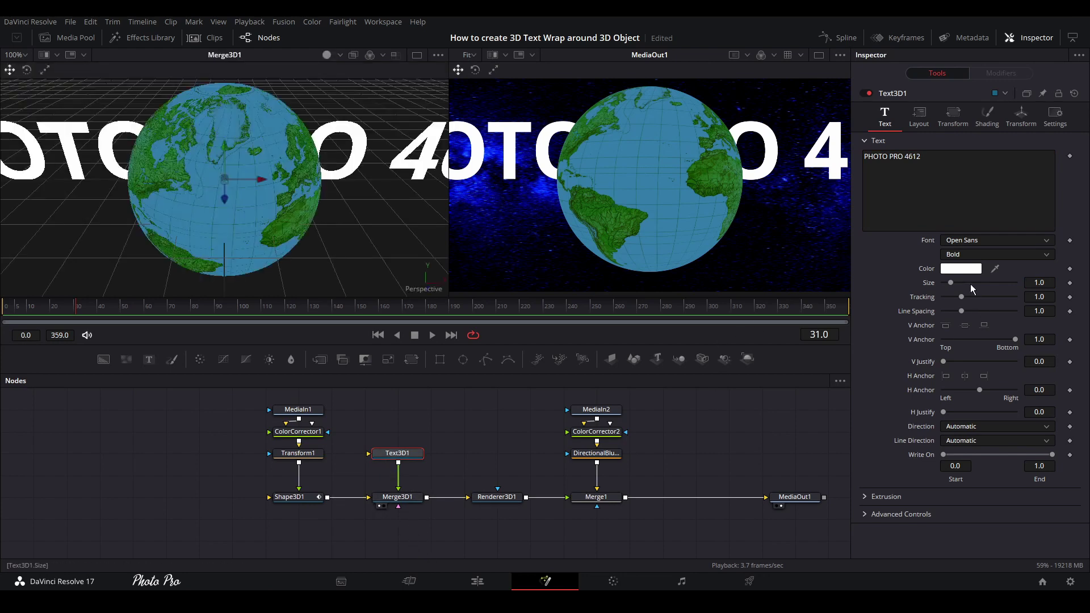
pyautogui.moveTo(950, 283); pyautogui.dragTo(946, 284)
# Change the Text3D1 font to Calibri Bold and give the text an extrusion depth of about 0.027.
pyautogui.click(978, 242)
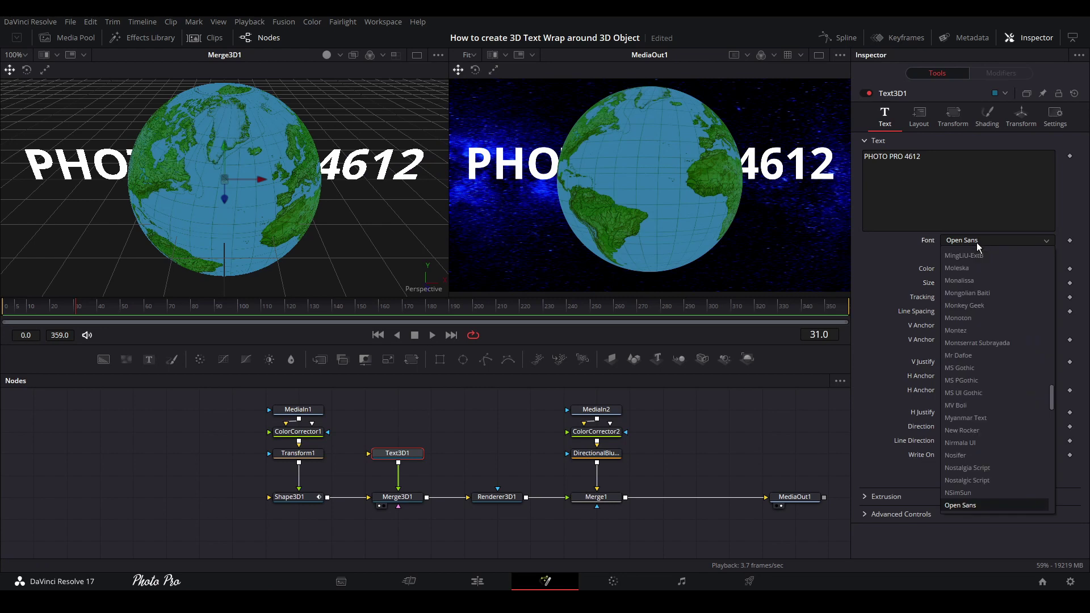
pyautogui.scroll(10, 976, 250)
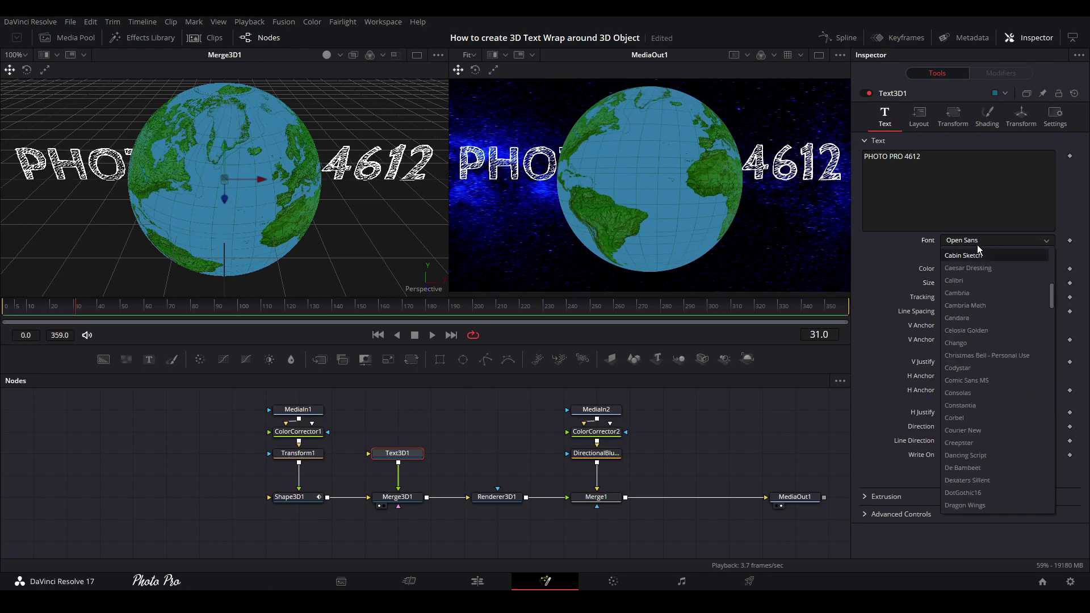
pyautogui.click(972, 280)
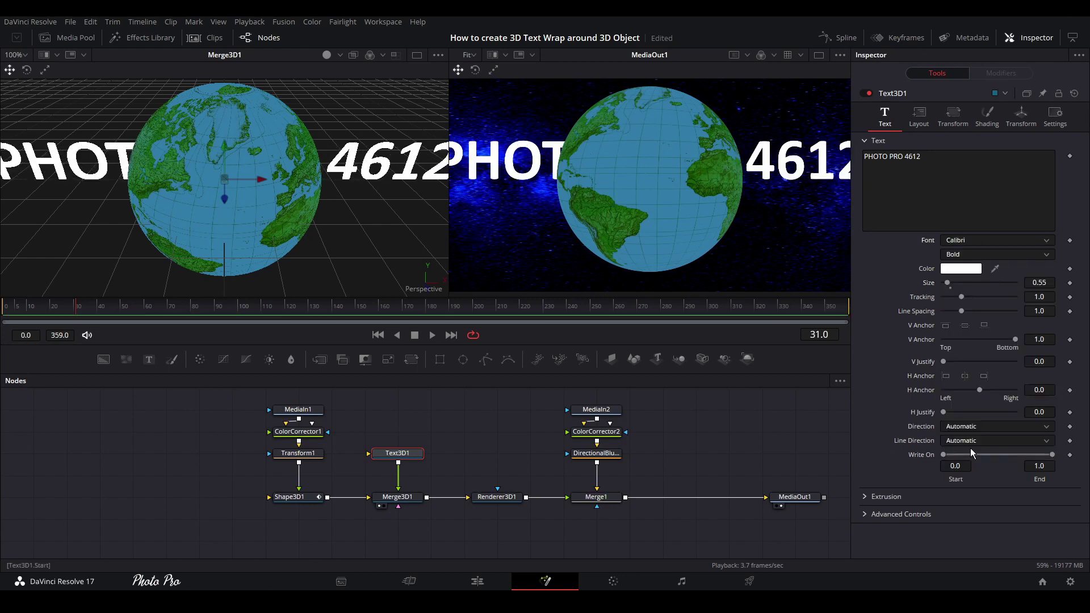
pyautogui.click(1047, 255)
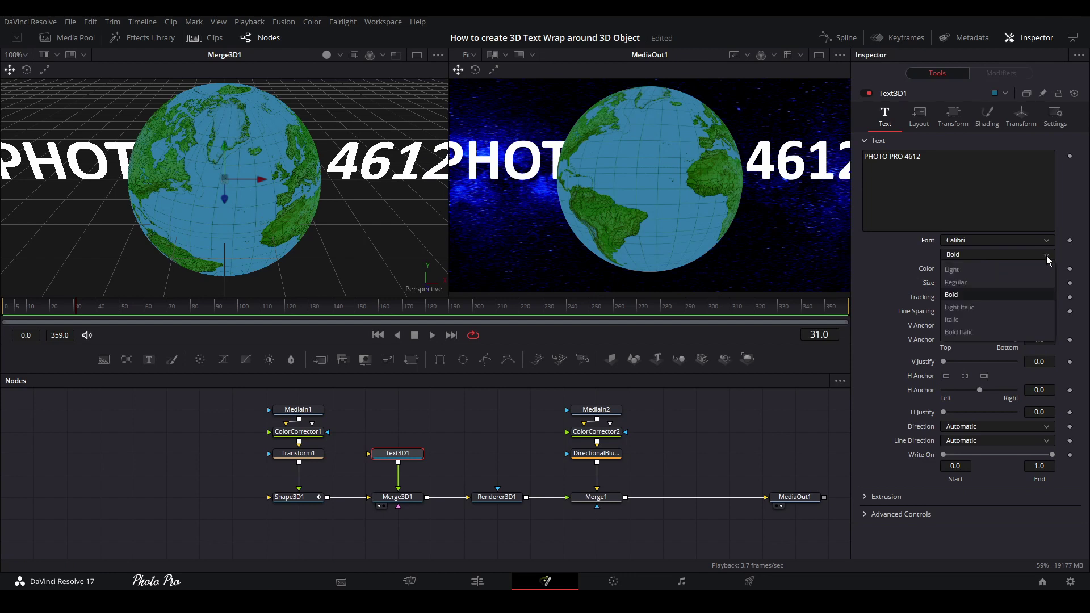
pyautogui.click(1049, 256)
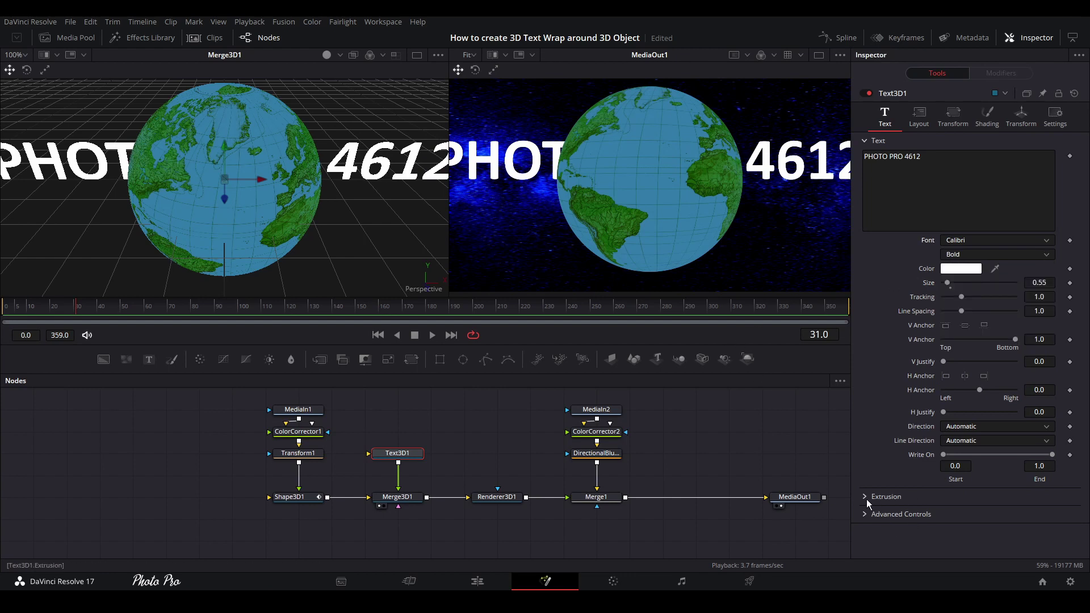
pyautogui.click(893, 497)
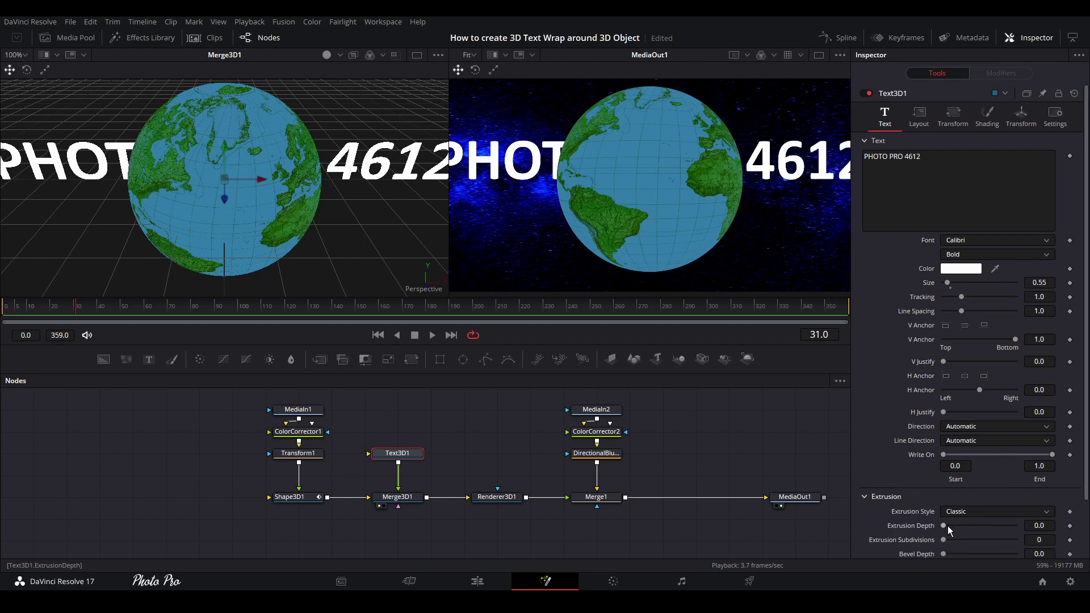
pyautogui.moveTo(945, 526); pyautogui.dragTo(955, 525)
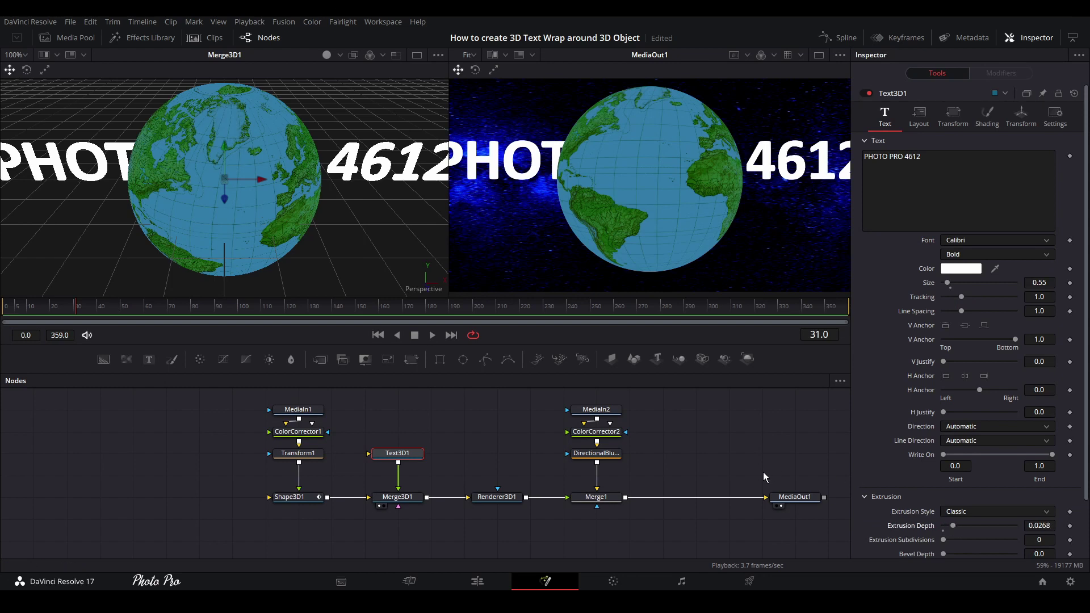
# Set the X rotation of Text3D1's layout to 90.
pyautogui.click(924, 119)
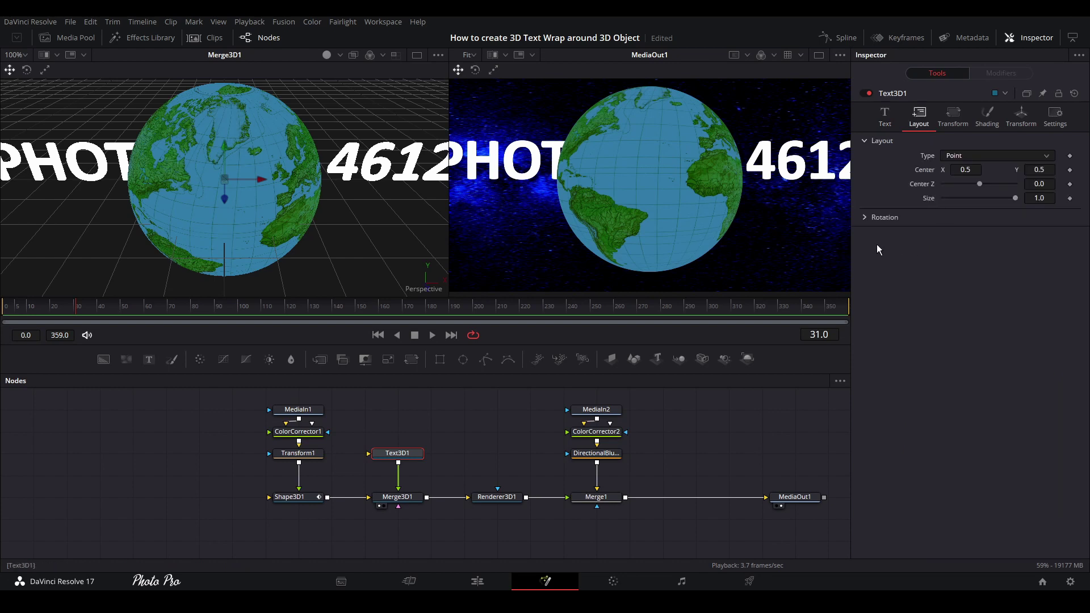
pyautogui.click(865, 217)
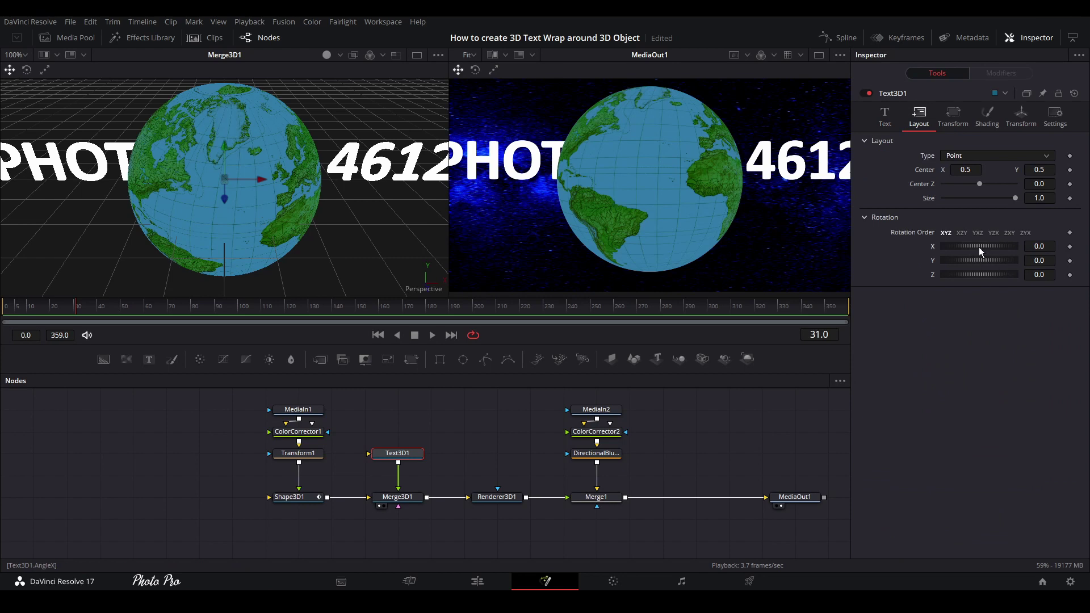
pyautogui.moveTo(979, 247)
pyautogui.mouseDown()
pyautogui.moveTo(990, 246)
pyautogui.moveTo(973, 250)
pyautogui.mouseUp()
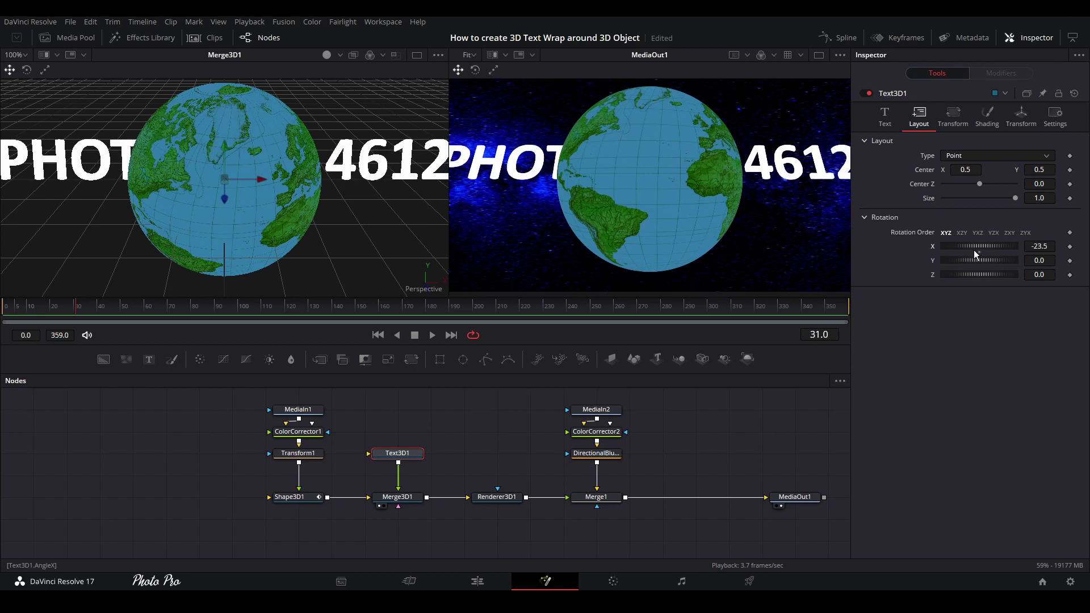
pyautogui.click(1039, 247)
pyautogui.write('90')
pyautogui.press('Tab')
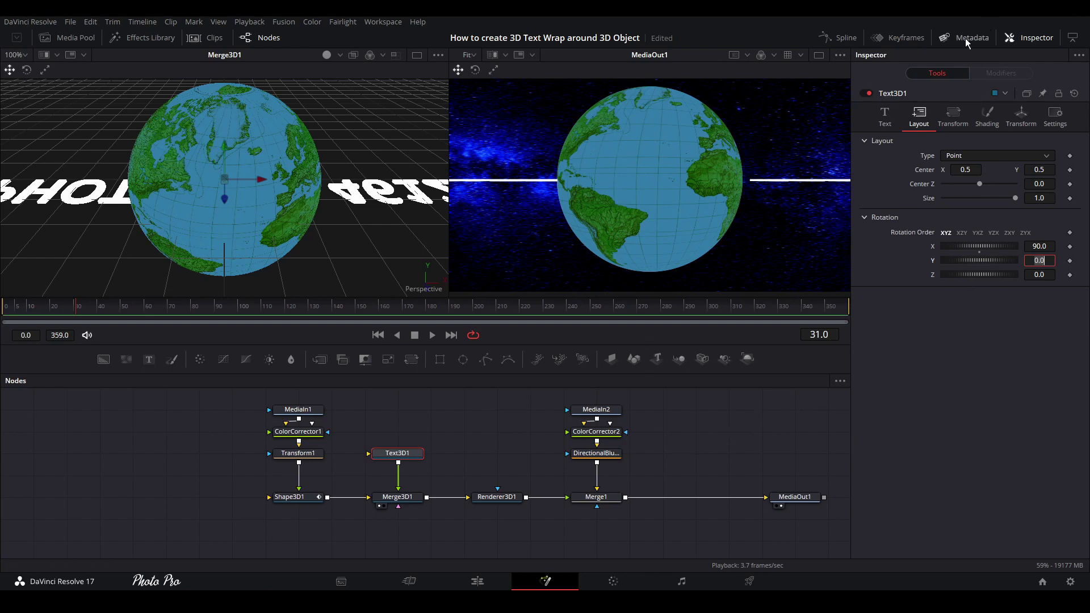
# Rotate the individual characters of Text3D1 to -90 on the X axis.
pyautogui.click(954, 126)
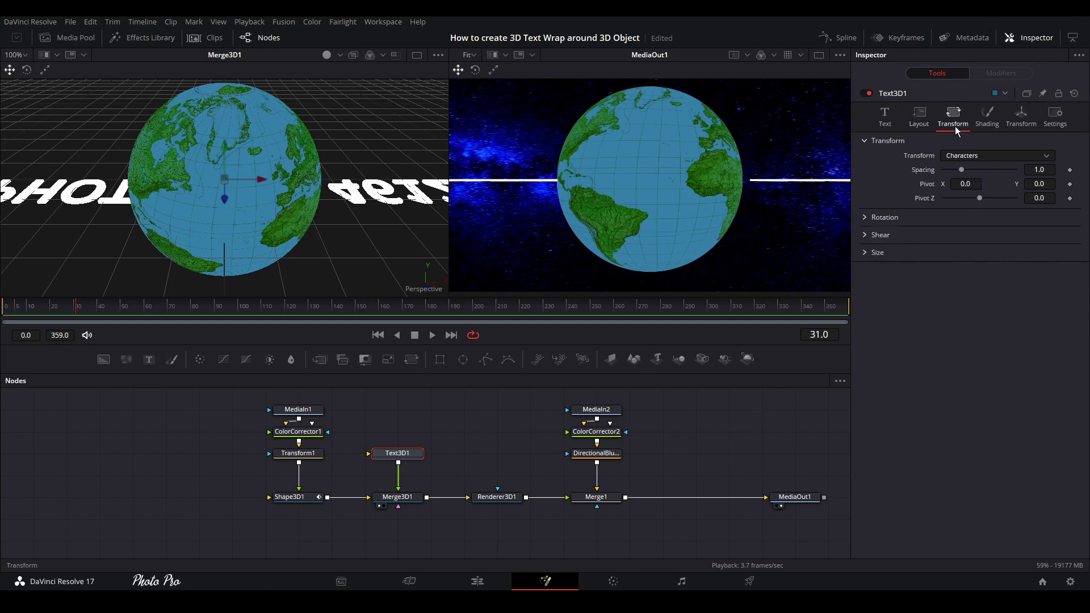
pyautogui.click(867, 217)
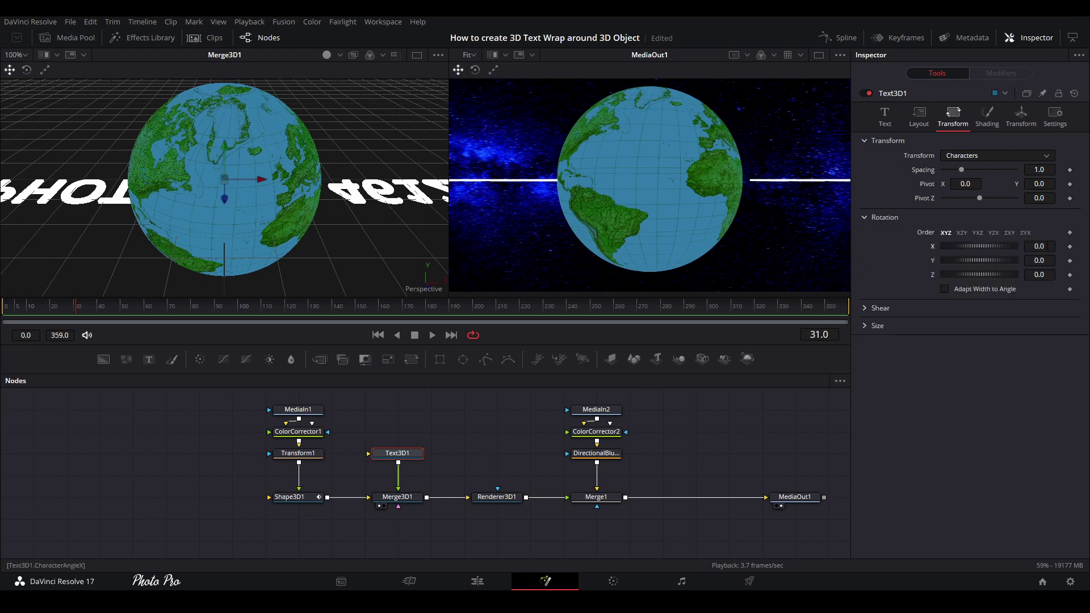
pyautogui.click(1035, 245)
pyautogui.write('-90')
pyautogui.press('Tab')
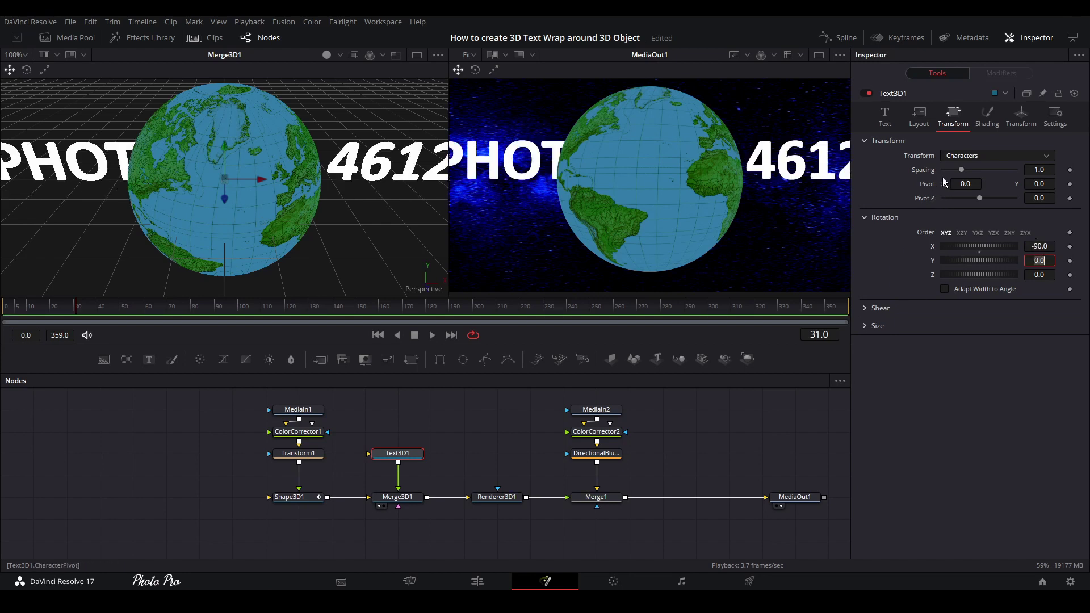
# Change the layout type of Text3D1 to Circle.
pyautogui.click(902, 124)
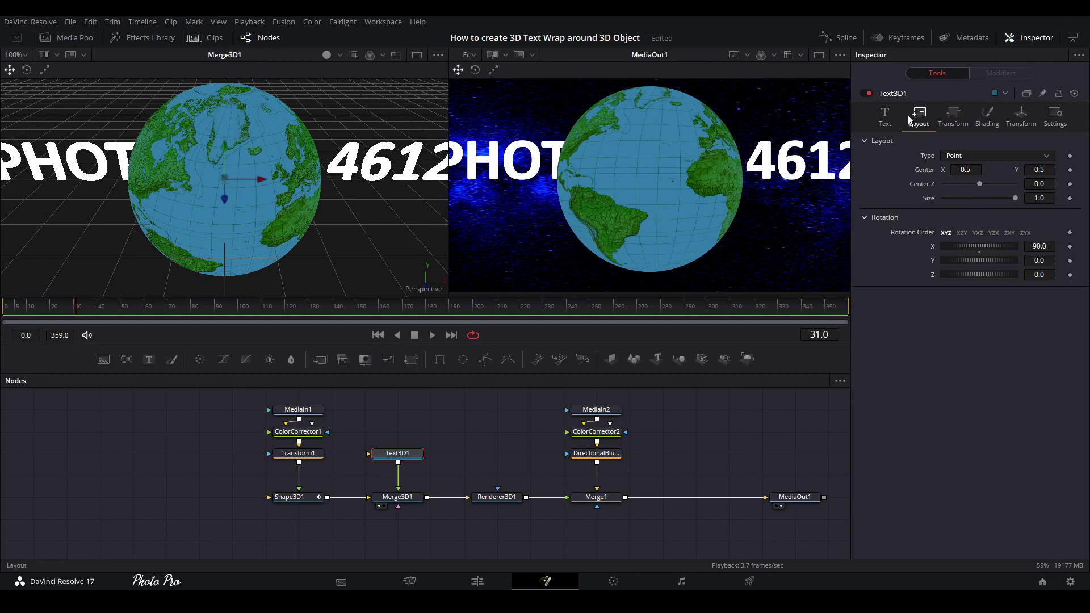
pyautogui.click(1046, 156)
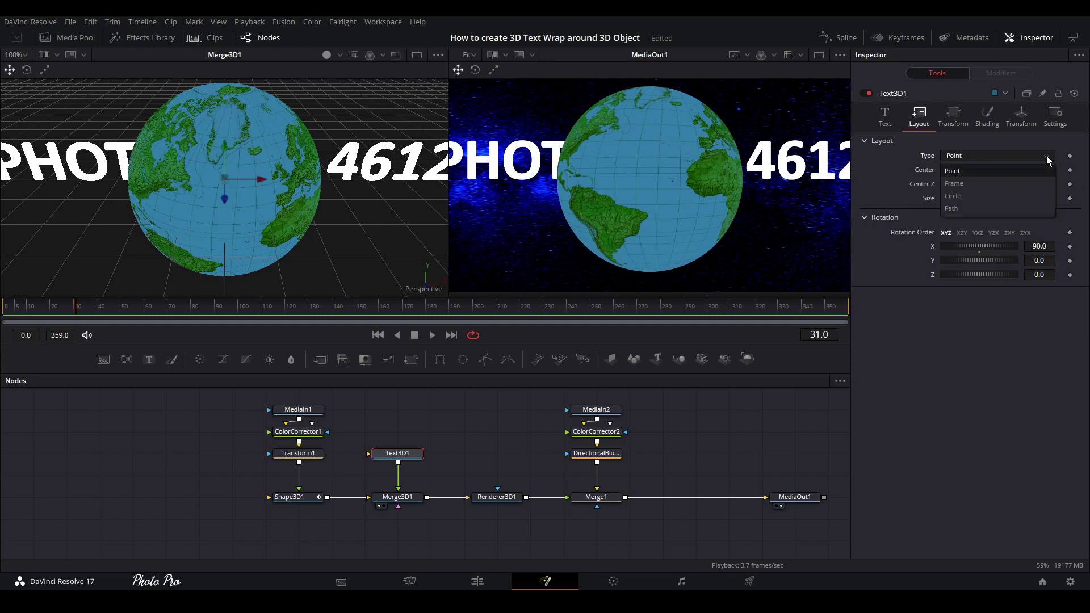
pyautogui.click(975, 196)
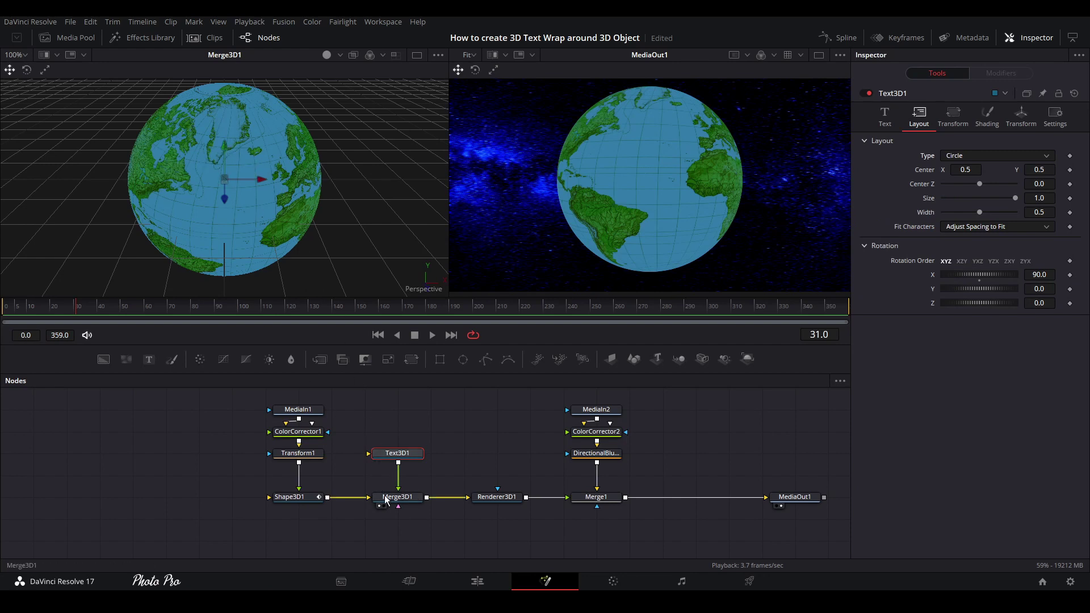
# Preview the circular text on its own, then with the globe, and set its layout width to 1.5.
pyautogui.click(379, 462)
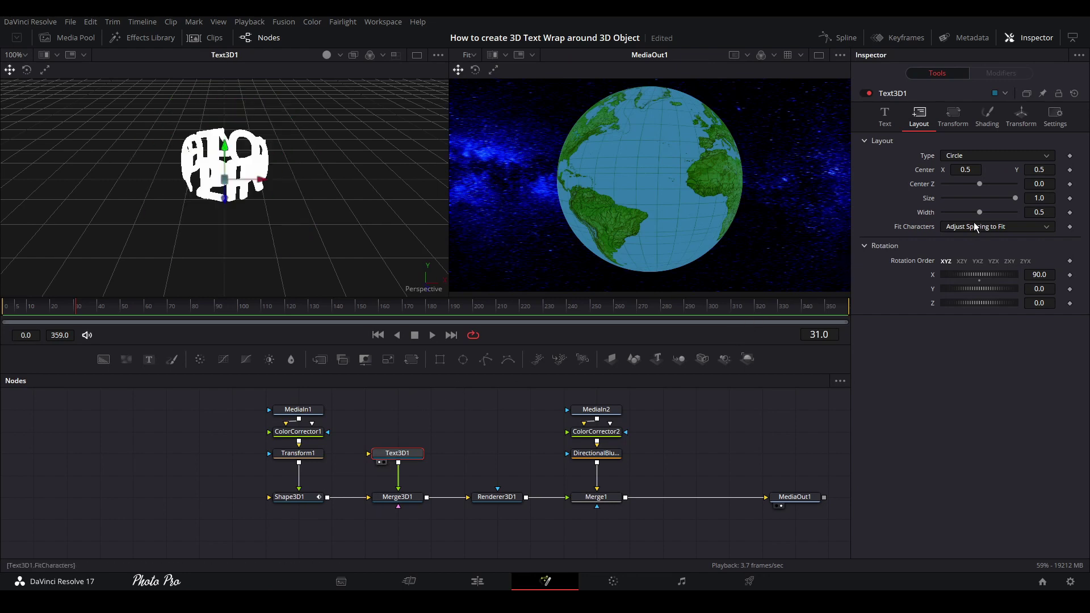
pyautogui.moveTo(980, 213); pyautogui.dragTo(1027, 215)
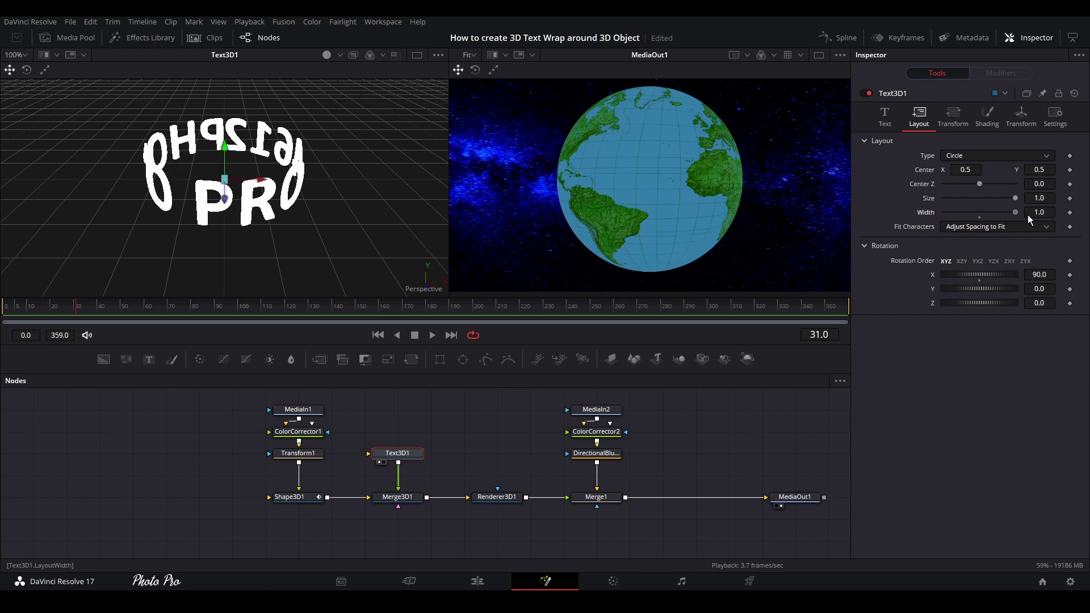
pyautogui.click(379, 506)
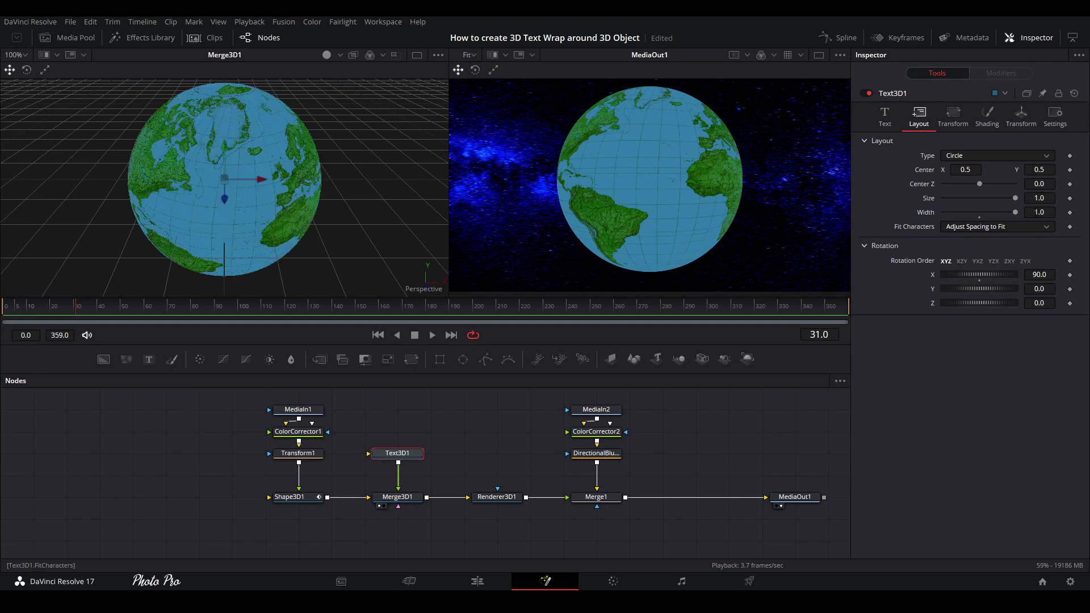
pyautogui.click(1039, 212)
pyautogui.write('1.5')
pyautogui.press('Return')
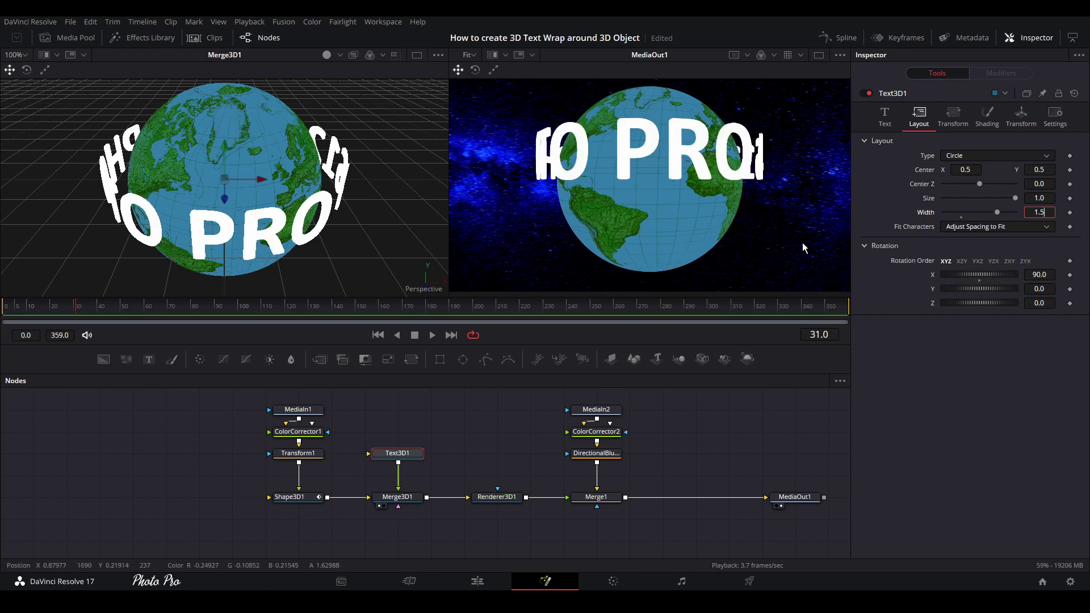
# Set Text3D1's Y translation to -0.145 and Y rotation to 127.8, and reset its X and Z translation to 0.
pyautogui.click(1010, 121)
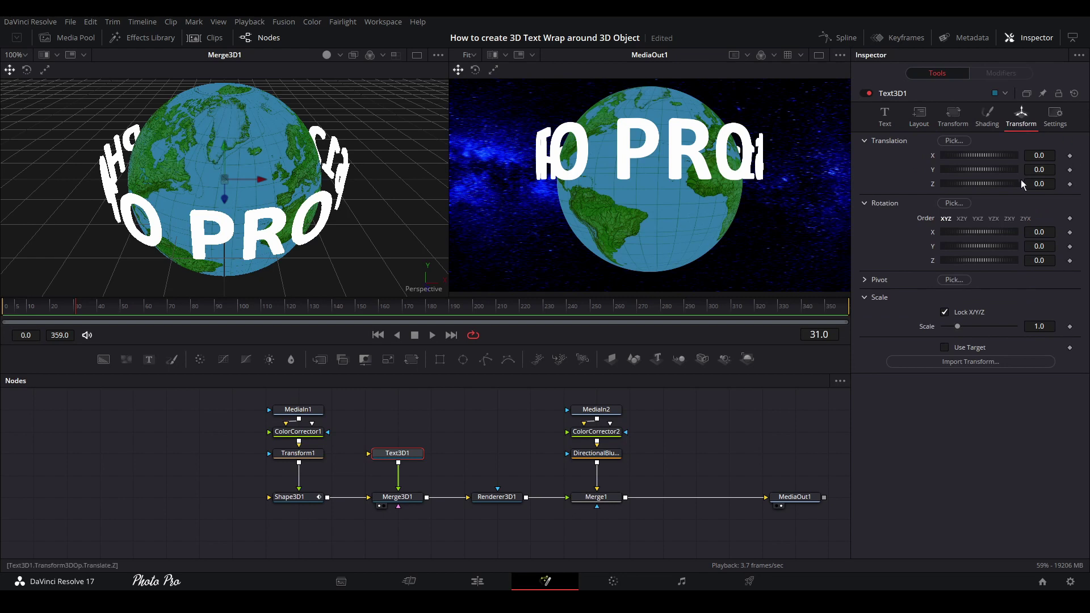
pyautogui.moveTo(961, 168)
pyautogui.mouseDown()
pyautogui.moveTo(994, 190)
pyautogui.moveTo(942, 187)
pyautogui.moveTo(961, 188)
pyautogui.moveTo(952, 175)
pyautogui.mouseUp()
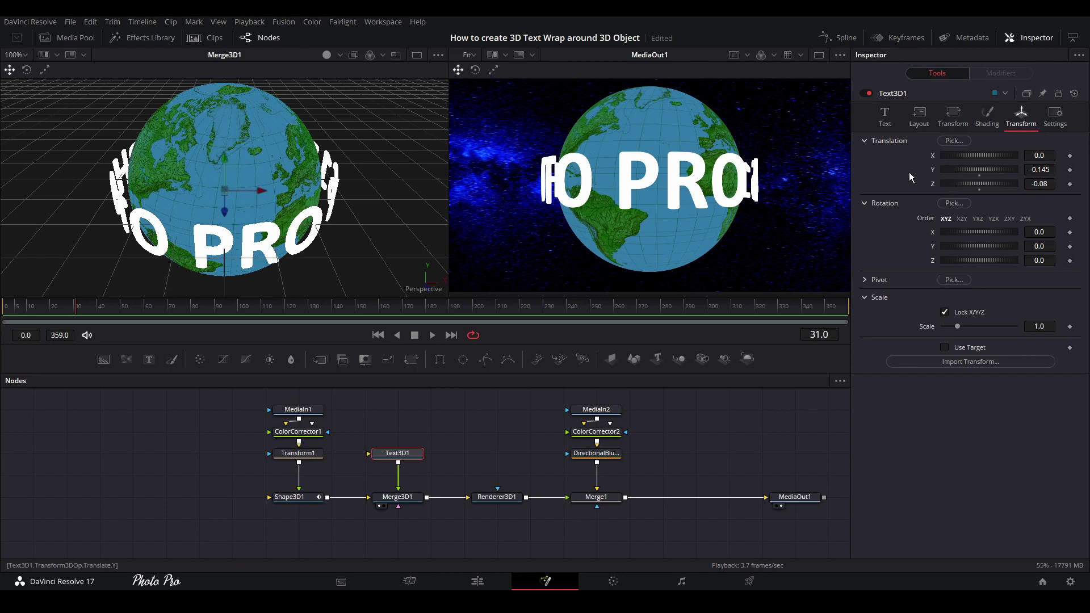
pyautogui.moveTo(982, 155)
pyautogui.mouseDown()
pyautogui.moveTo(966, 156)
pyautogui.moveTo(999, 159)
pyautogui.moveTo(976, 159)
pyautogui.moveTo(988, 161)
pyautogui.mouseUp()
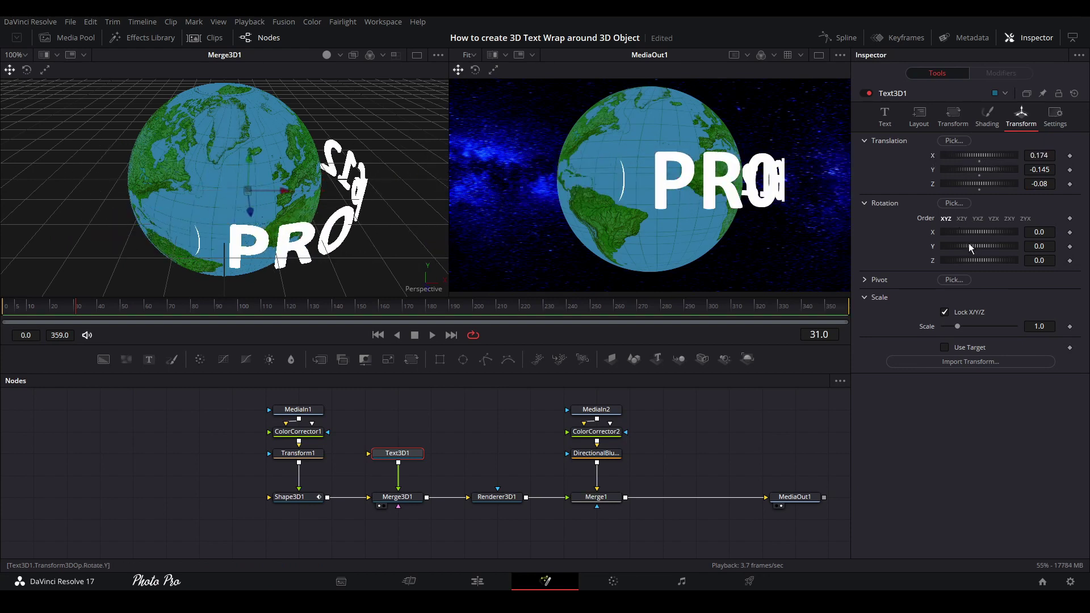
pyautogui.moveTo(968, 243); pyautogui.dragTo(992, 244)
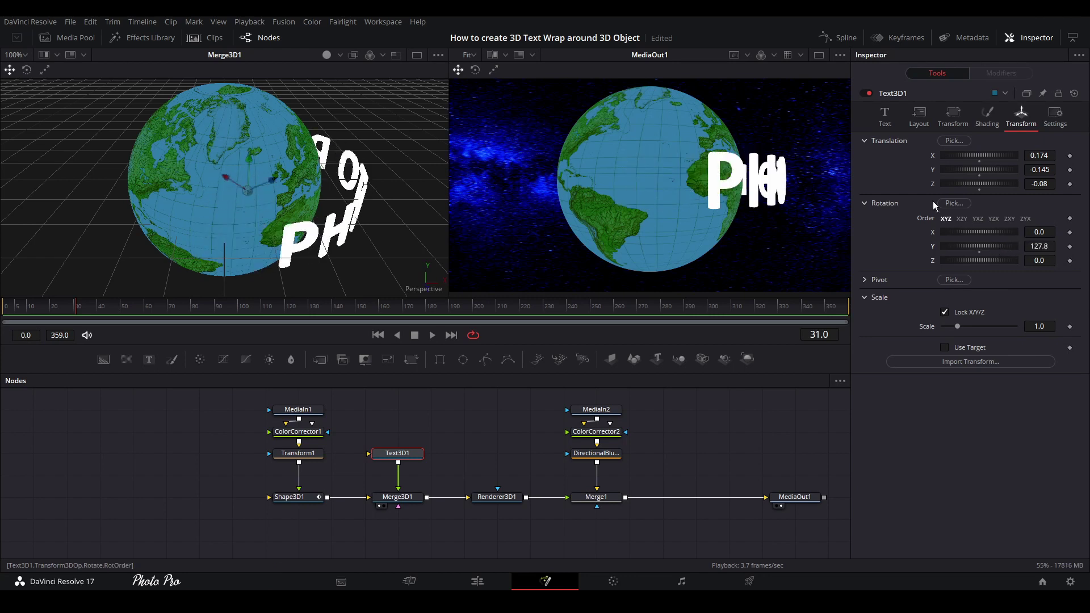
pyautogui.doubleClick(933, 156)
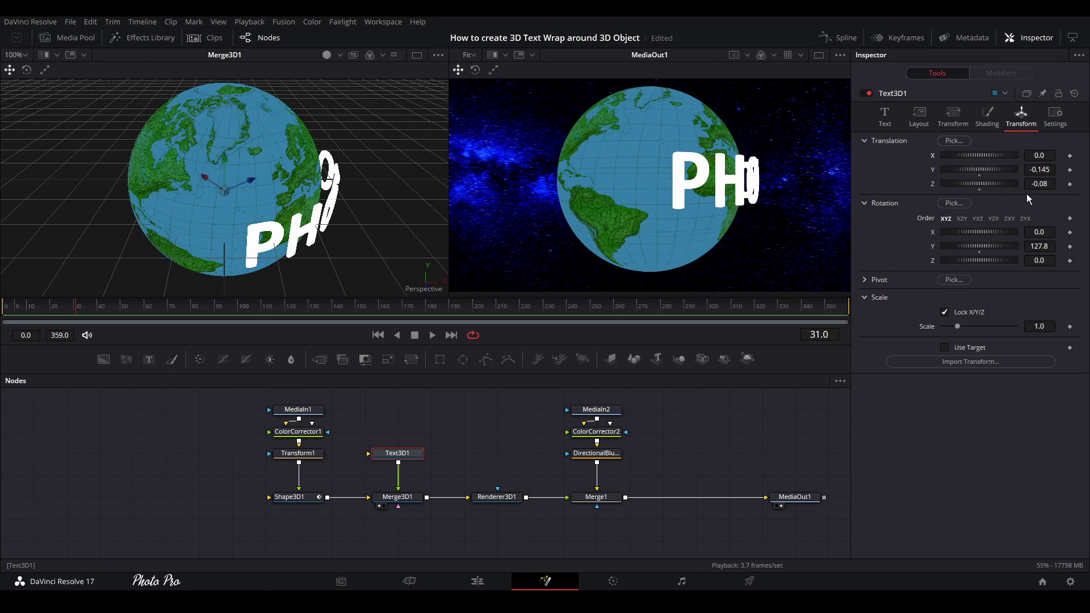
pyautogui.doubleClick(932, 182)
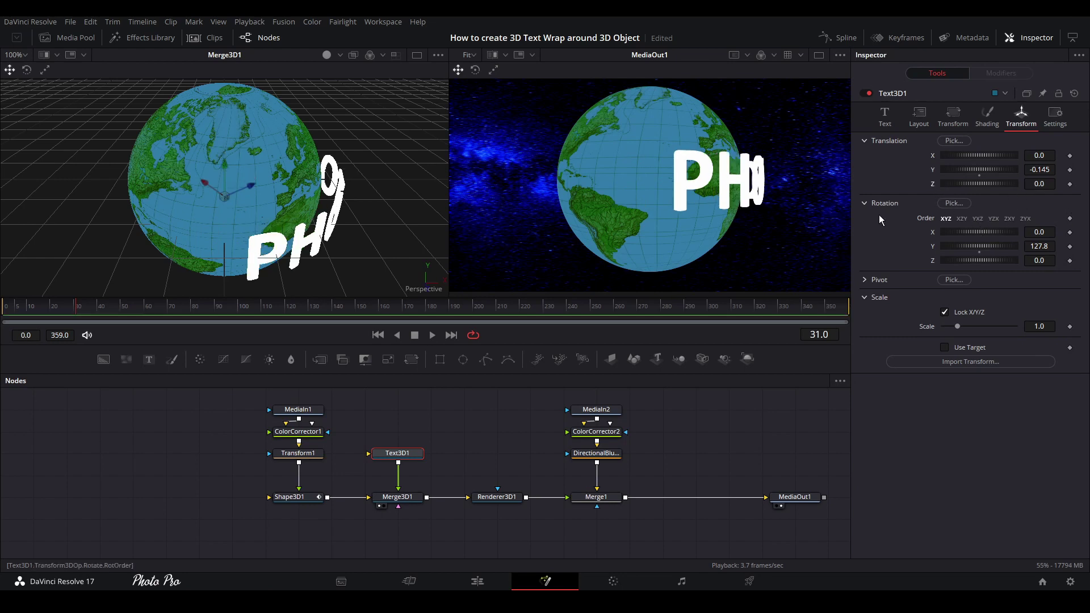
# Reduce the text size of Text3D1 to 0.48.
pyautogui.moveTo(990, 169); pyautogui.dragTo(990, 168)
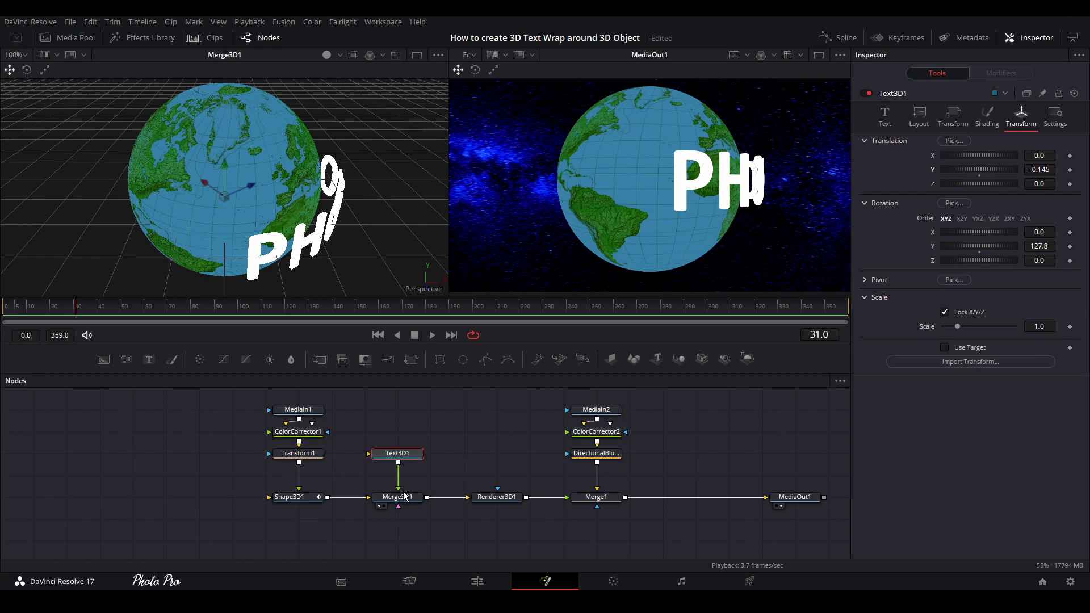
pyautogui.click(884, 116)
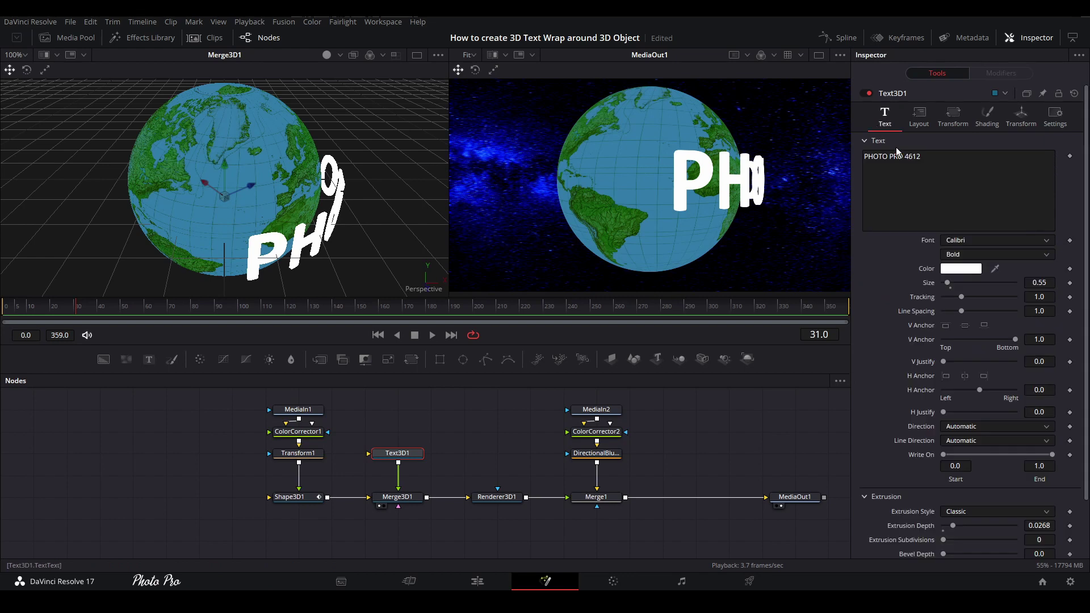
pyautogui.moveTo(1039, 282); pyautogui.dragTo(1022, 282)
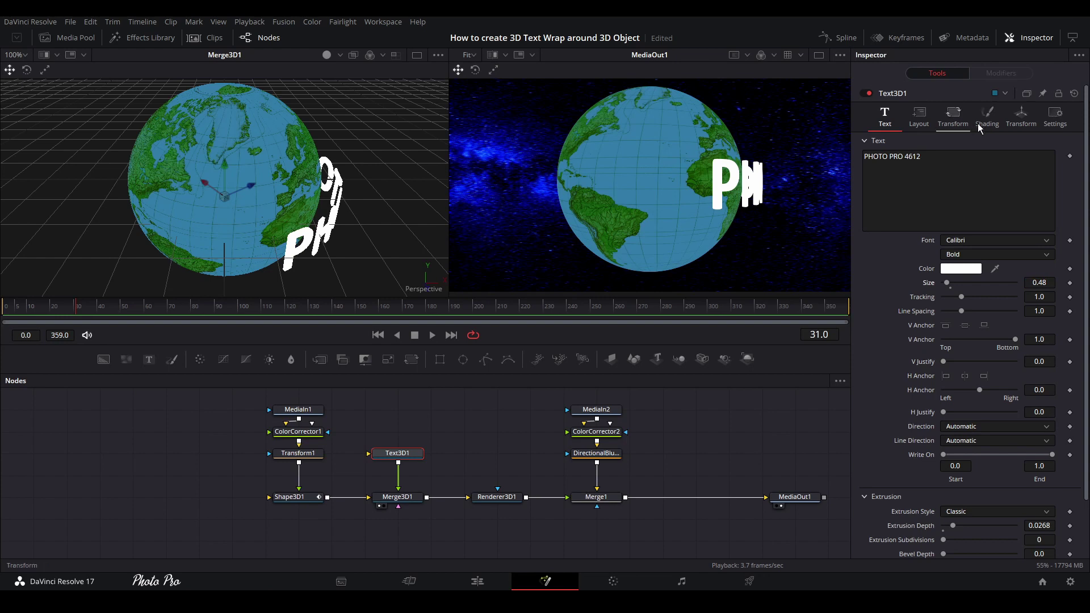
# Try tilting the text ring of Text3D1, then reset its X rotation to 0 and set its Y rotation to -4.2.
pyautogui.click(1021, 116)
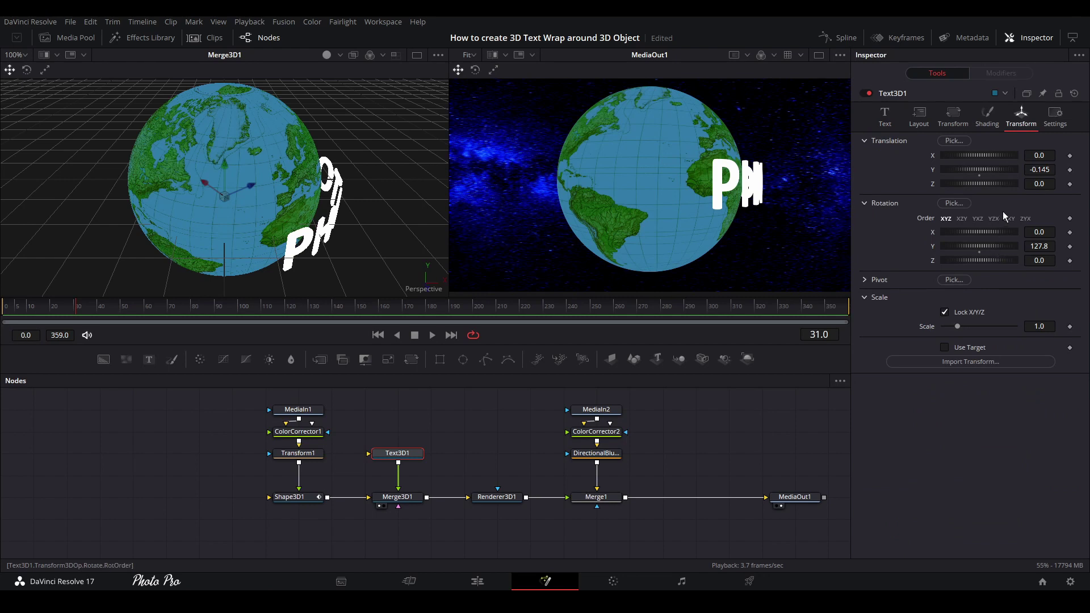
pyautogui.moveTo(1000, 230); pyautogui.dragTo(931, 244)
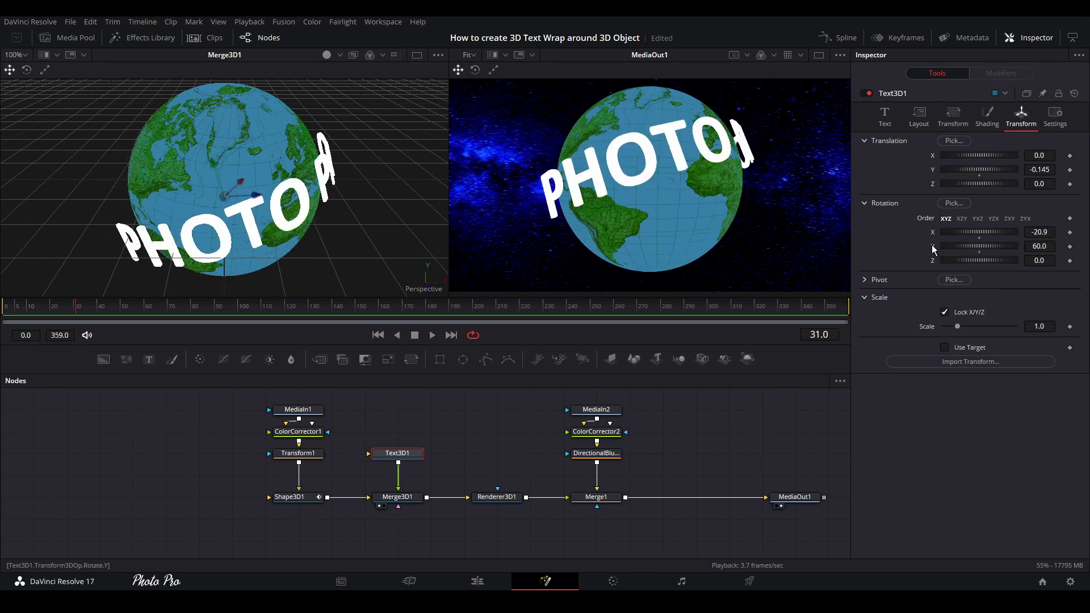
pyautogui.doubleClick(931, 244)
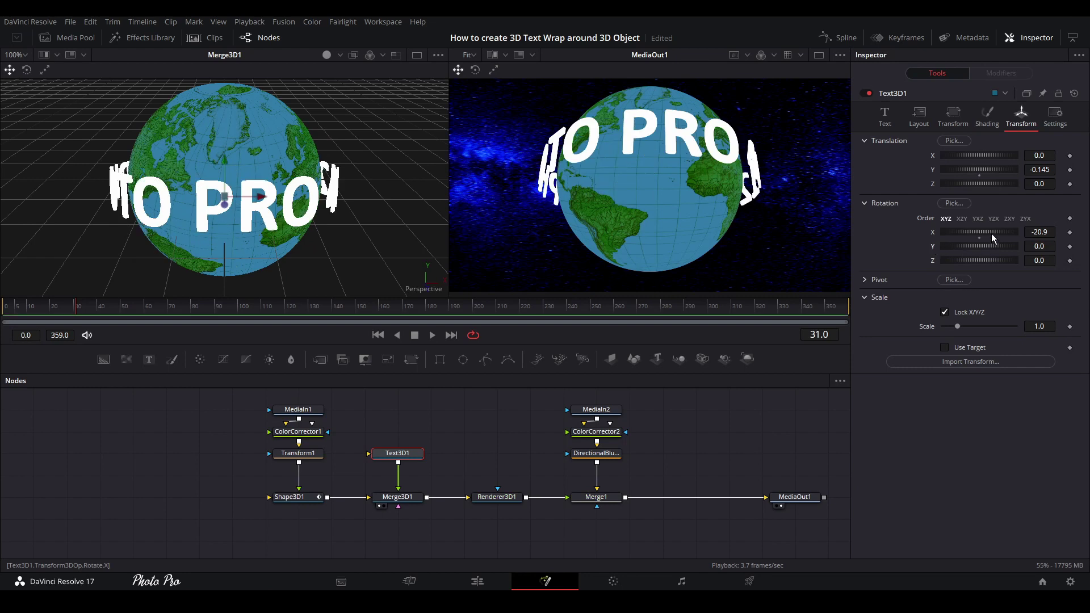
pyautogui.doubleClick(932, 233)
pyautogui.moveTo(965, 245)
pyautogui.mouseDown()
pyautogui.moveTo(945, 246)
pyautogui.moveTo(959, 246)
pyautogui.mouseUp()
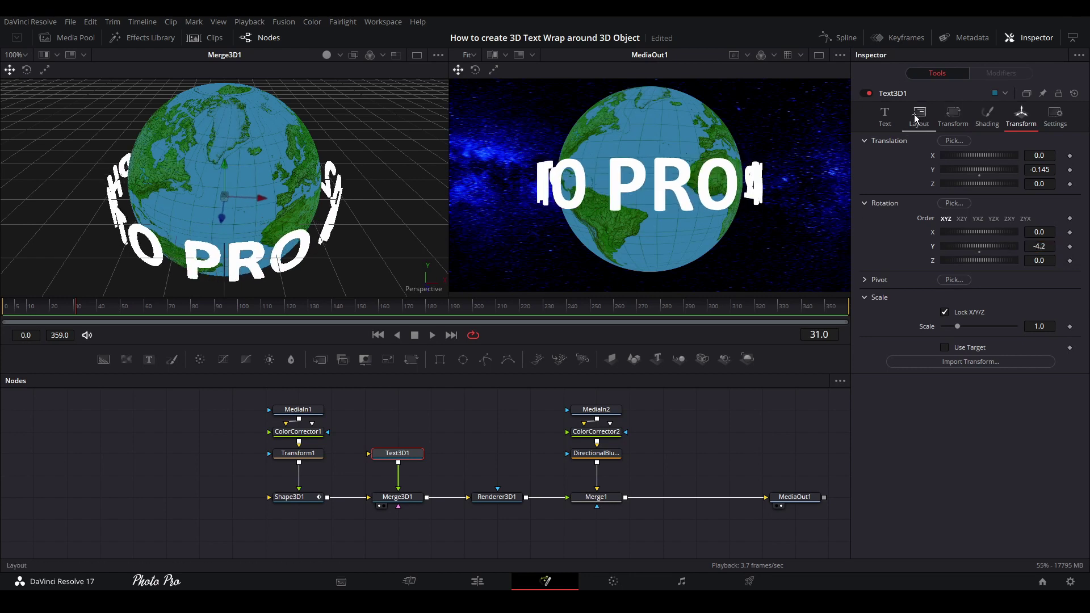
# Change the text color of Text3D1 to yellow (#ffe521).
pyautogui.click(895, 114)
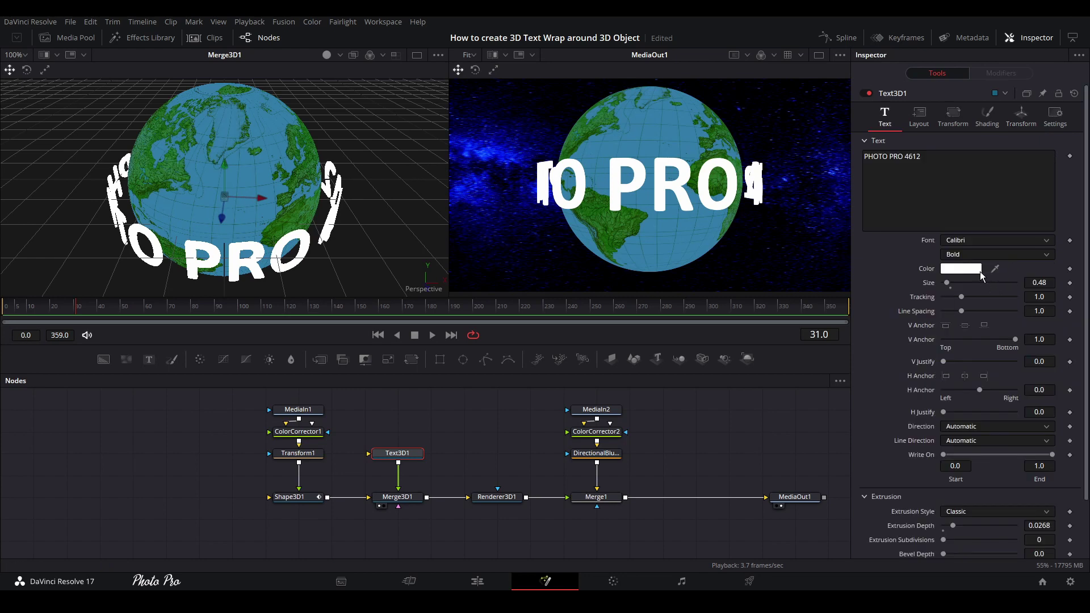
pyautogui.click(974, 268)
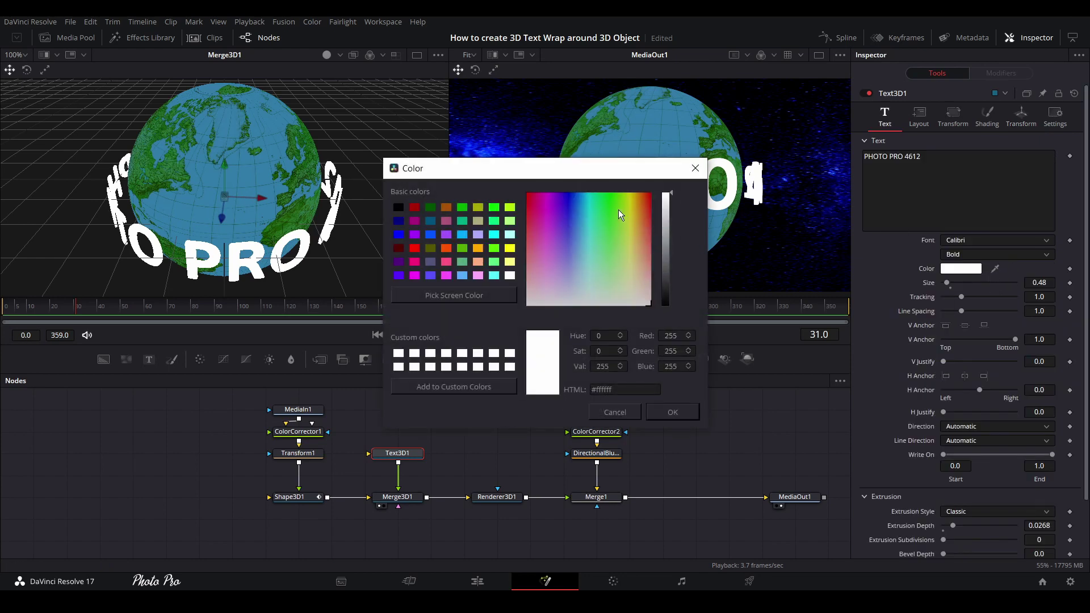
pyautogui.click(557, 228)
pyautogui.click(632, 207)
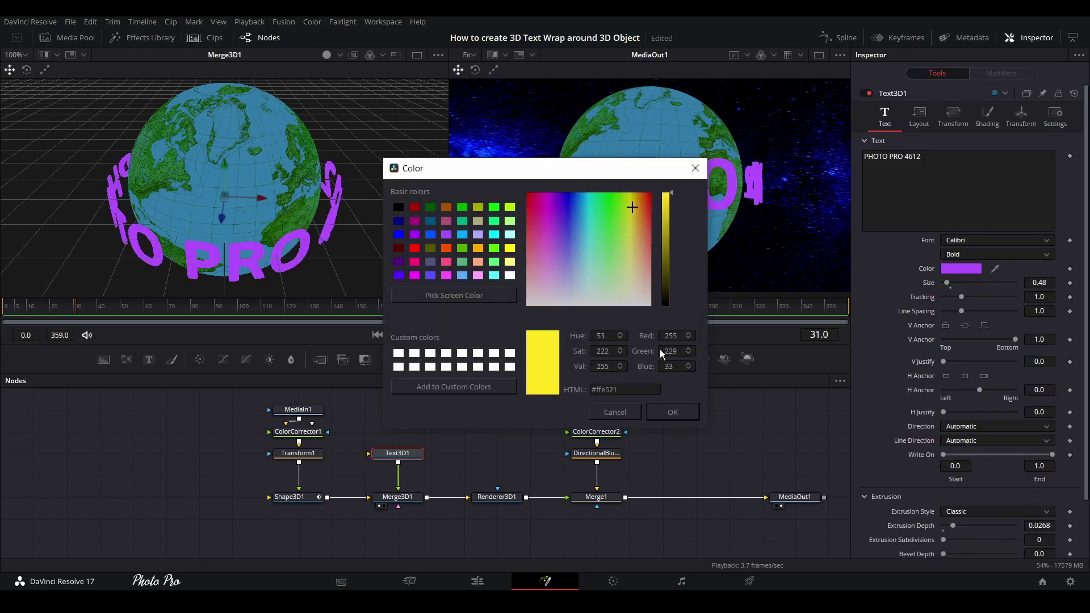
pyautogui.click(673, 412)
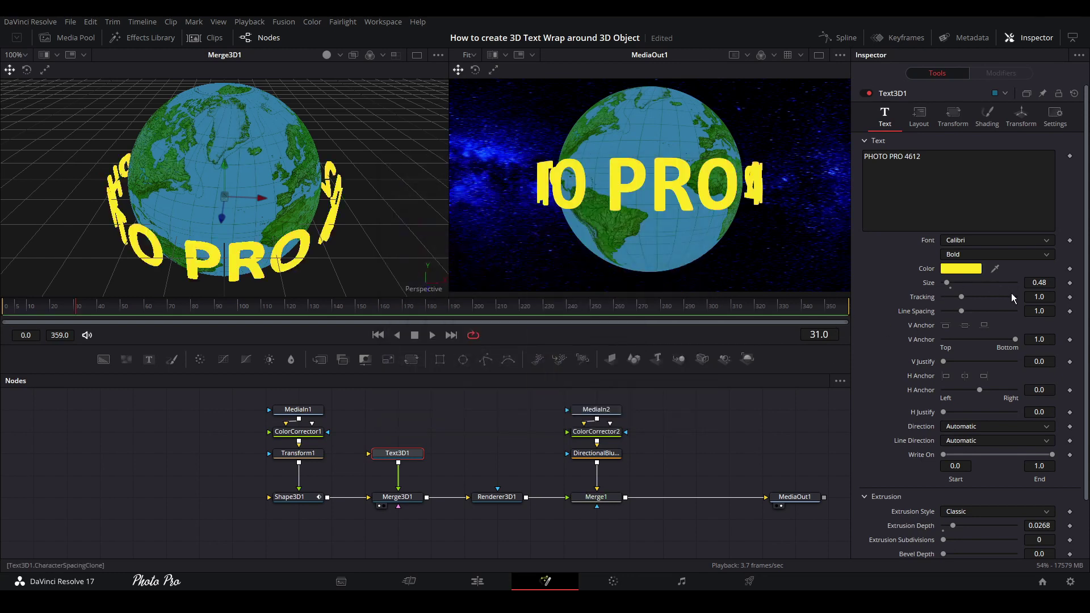
# Set the specular color of Text3D1's material to dark yellow, with red 0.403921, green 0.356862 and blue 0.047058.
pyautogui.click(923, 123)
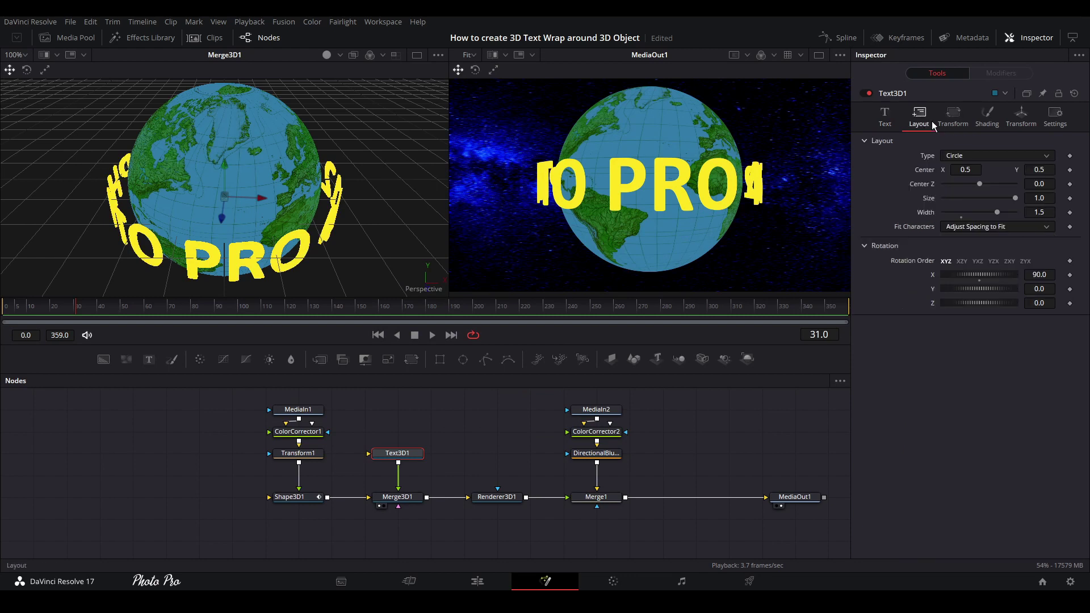
pyautogui.click(953, 120)
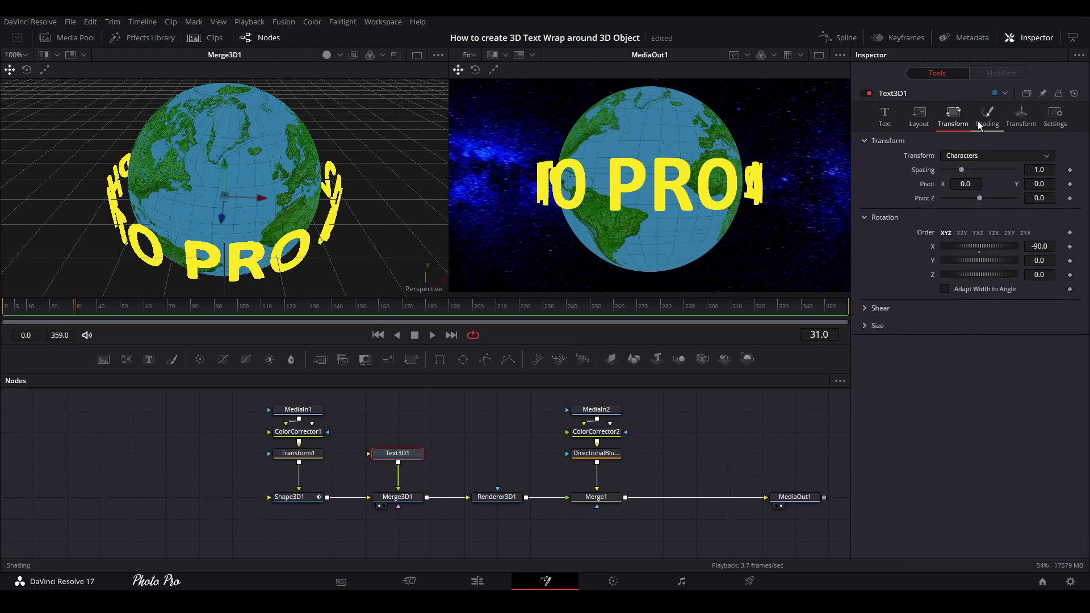
pyautogui.click(986, 122)
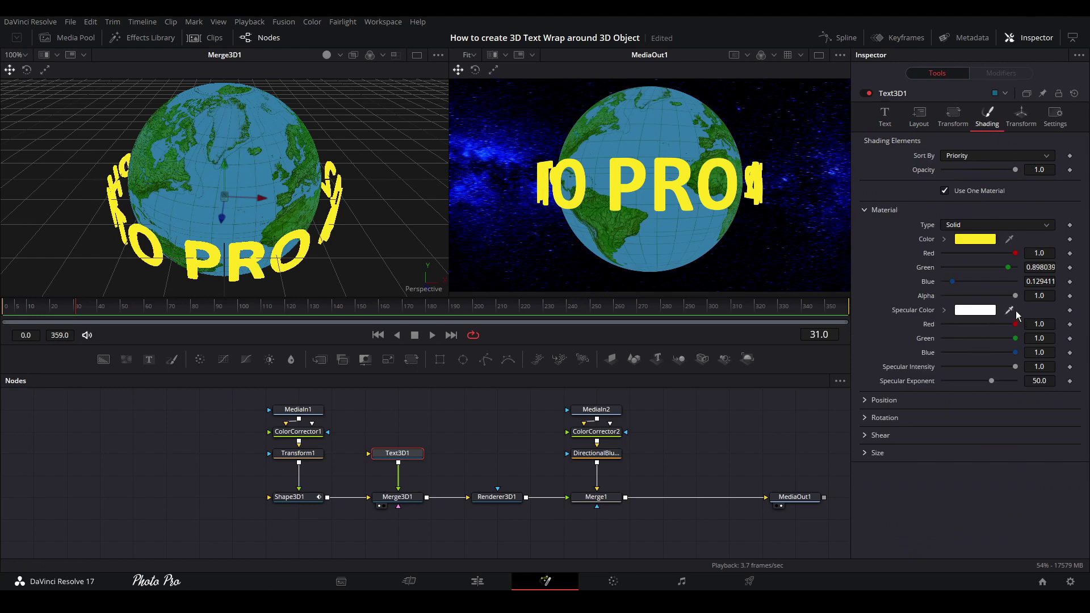
pyautogui.moveTo(1010, 310); pyautogui.dragTo(675, 229)
pyautogui.click(981, 311)
pyautogui.moveTo(678, 258); pyautogui.dragTo(676, 260)
pyautogui.press('Return')
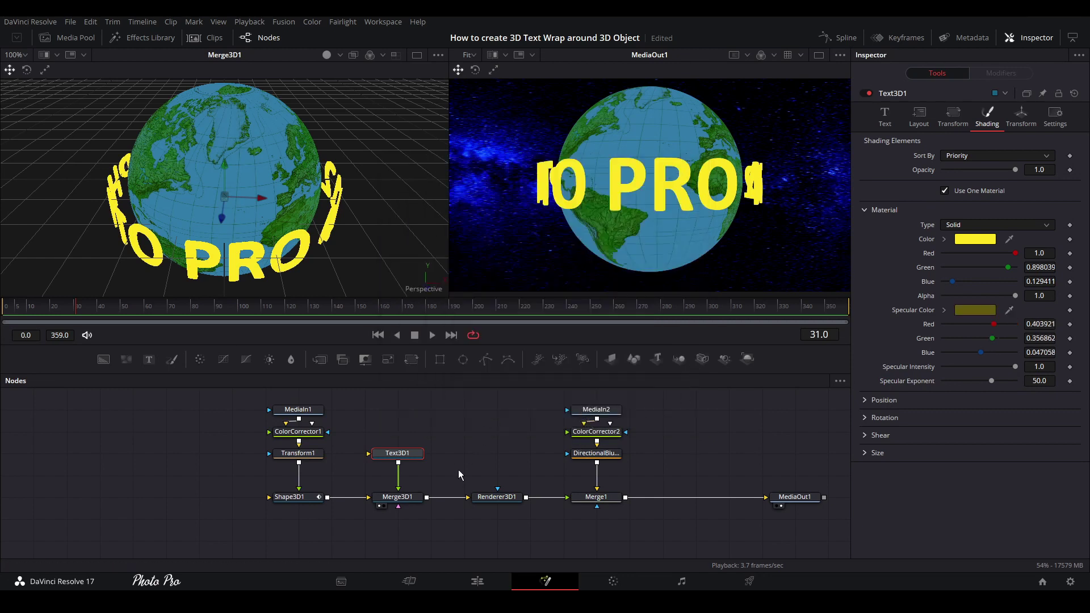
# Set Merge3D1's Y rotation to 41.7 and enable lighting in Renderer3D1.
pyautogui.click(411, 499)
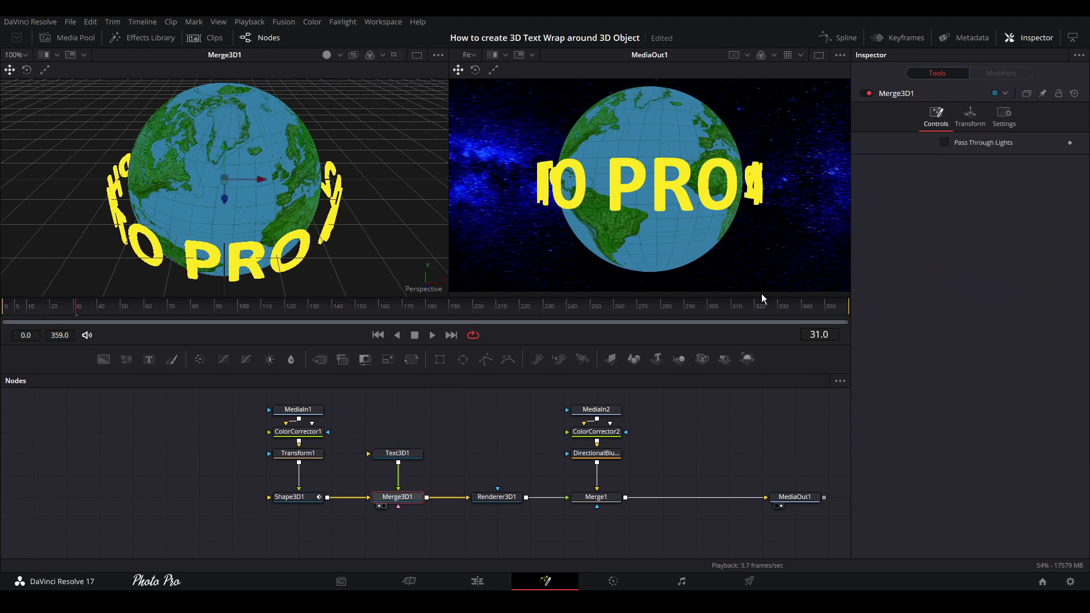
pyautogui.click(970, 117)
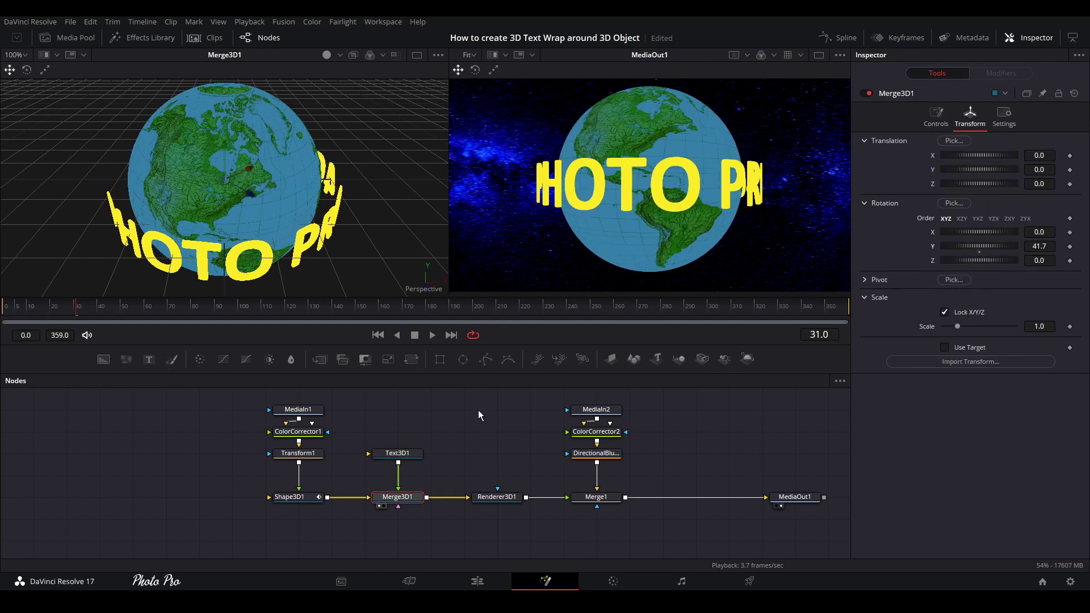
pyautogui.click(496, 498)
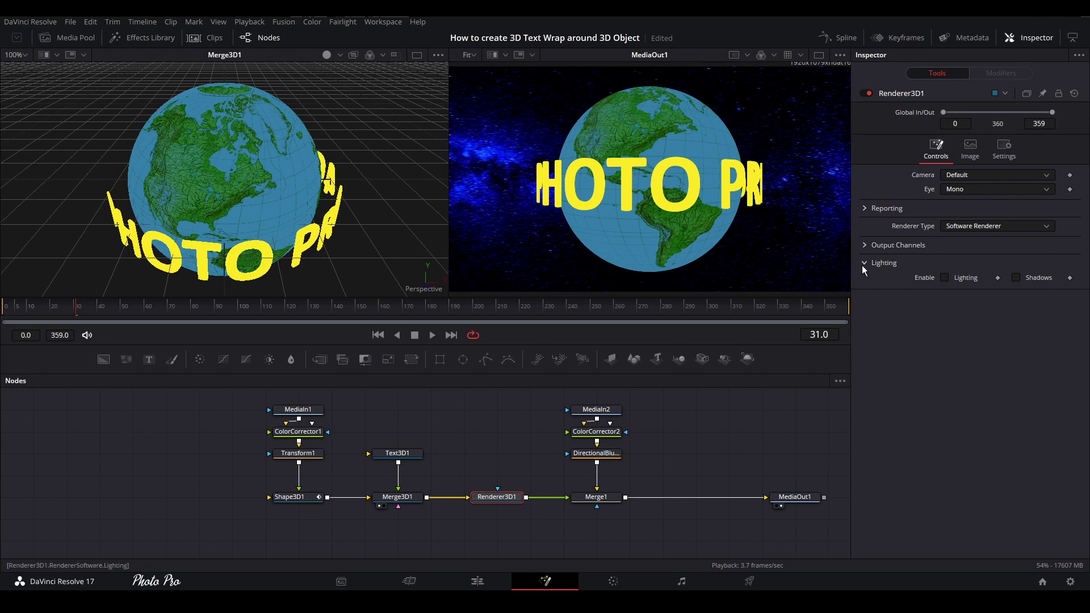
pyautogui.click(944, 277)
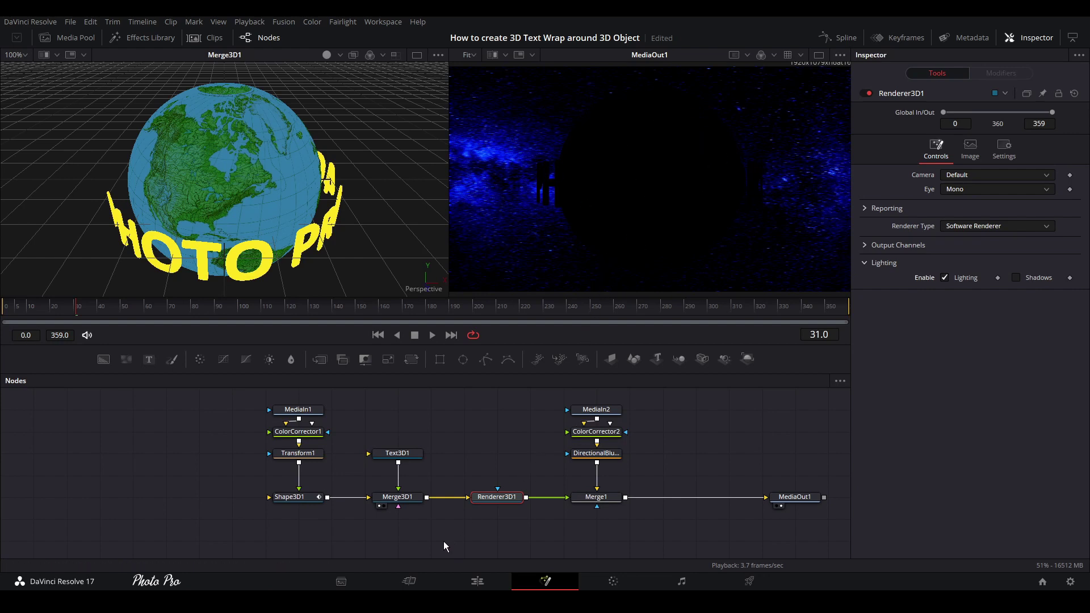
# Add a Spot Light node and connect its output to Merge3D1.
pyautogui.hotkey('shift', 'space')
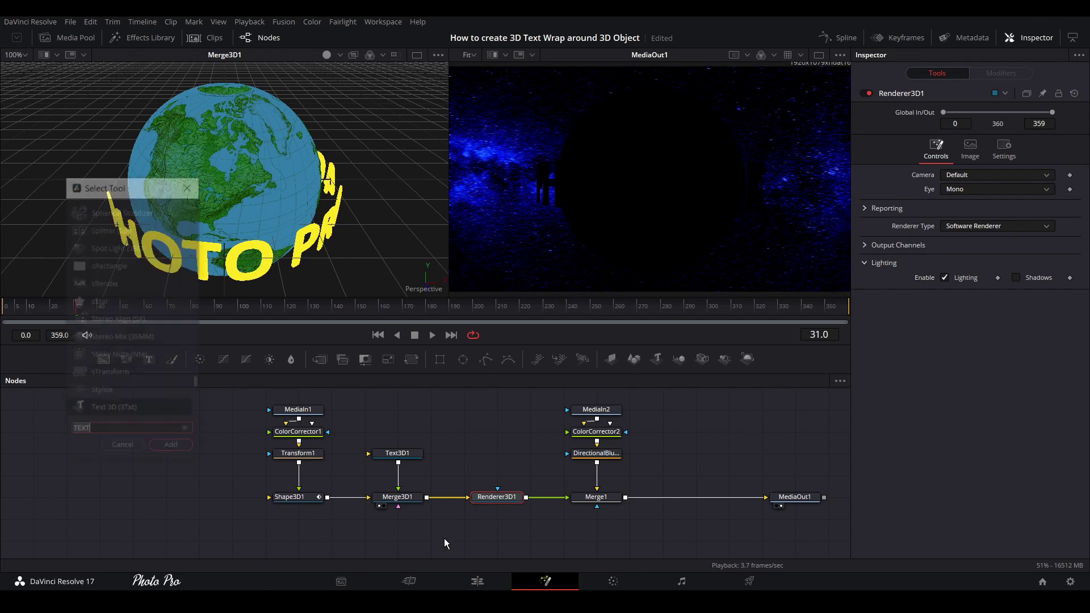
pyautogui.write('TEXT')
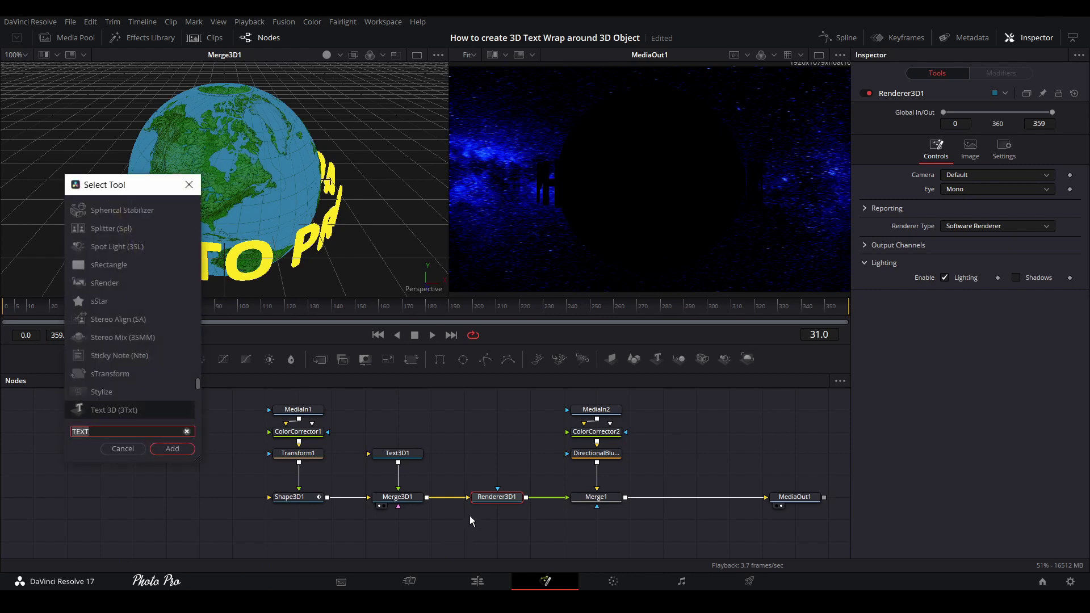
pyautogui.press('BackSpace')
pyautogui.press('BackSpace')
pyautogui.press('BackSpace')
pyautogui.press('BackSpace')
pyautogui.write('SPO')
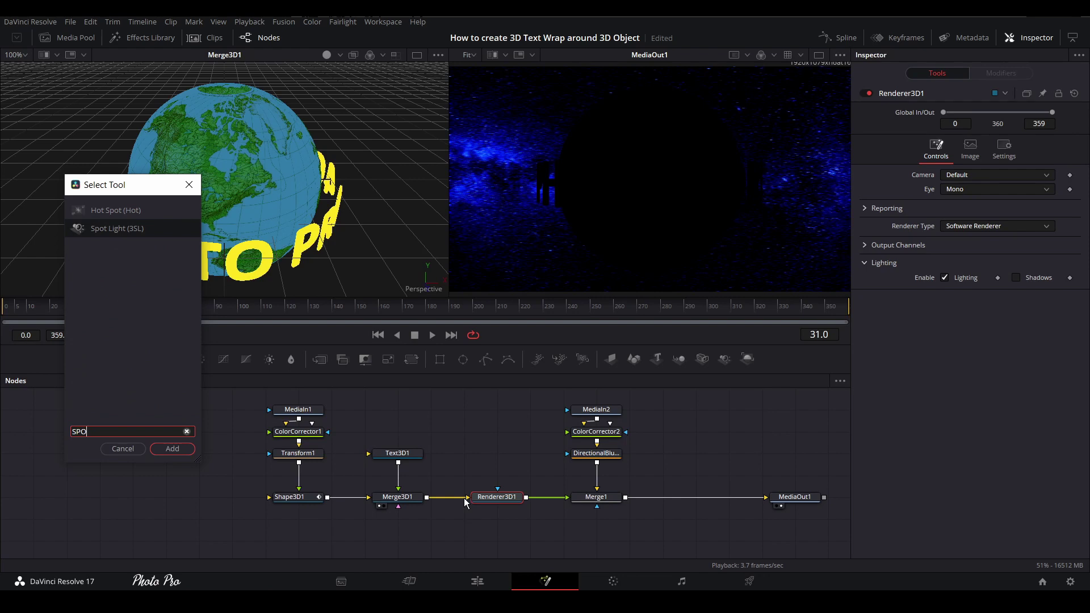
pyautogui.click(173, 449)
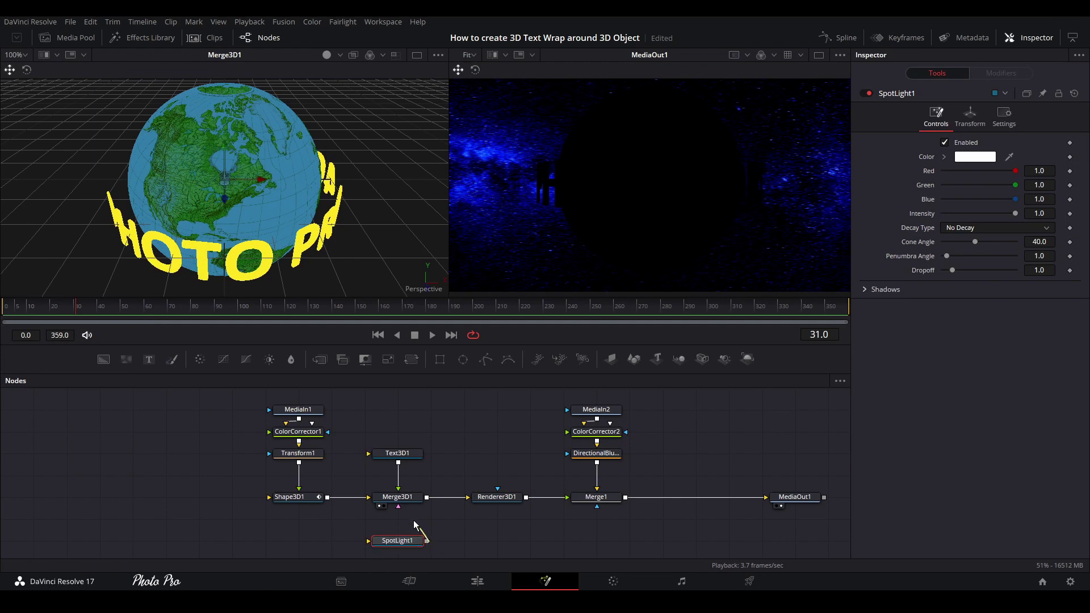
pyautogui.moveTo(427, 540); pyautogui.dragTo(395, 505)
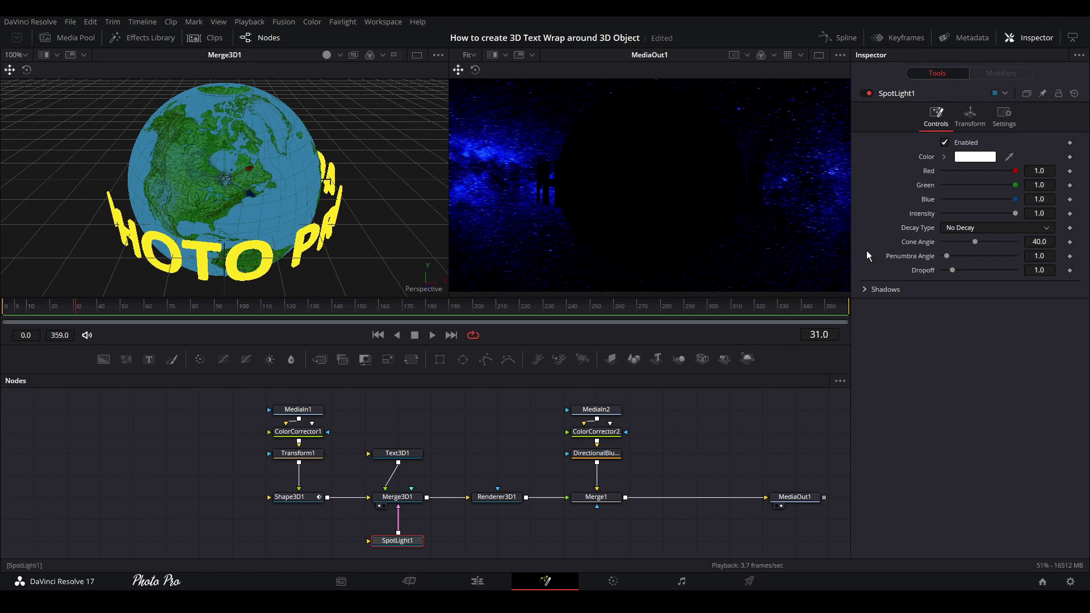
# Set the Z translation of the spot light to 6.09 so it shines on the globe from the front.
pyautogui.click(972, 116)
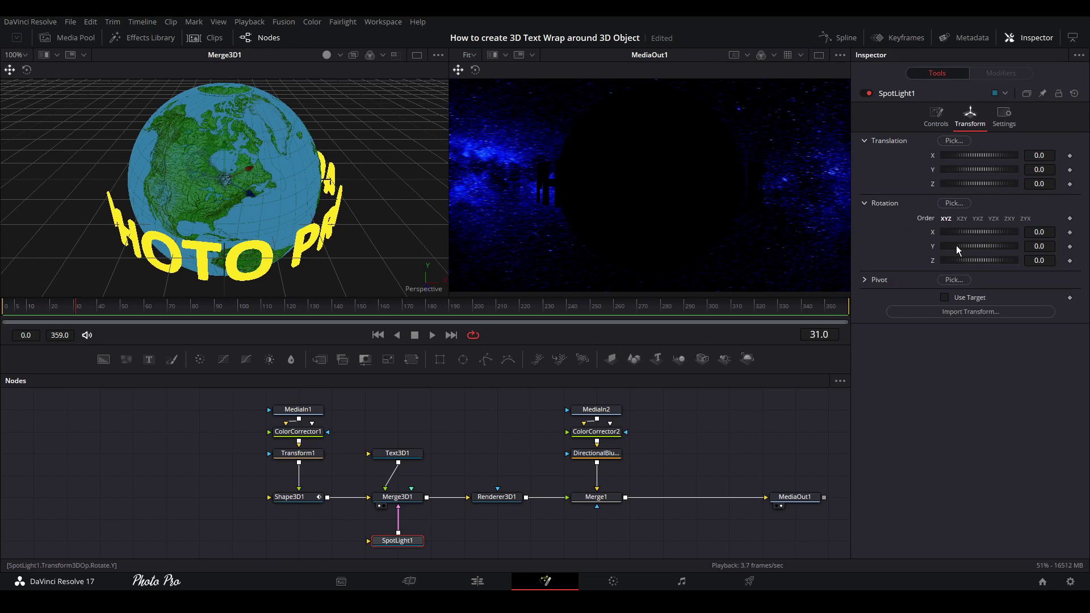
pyautogui.moveTo(950, 183); pyautogui.dragTo(975, 183)
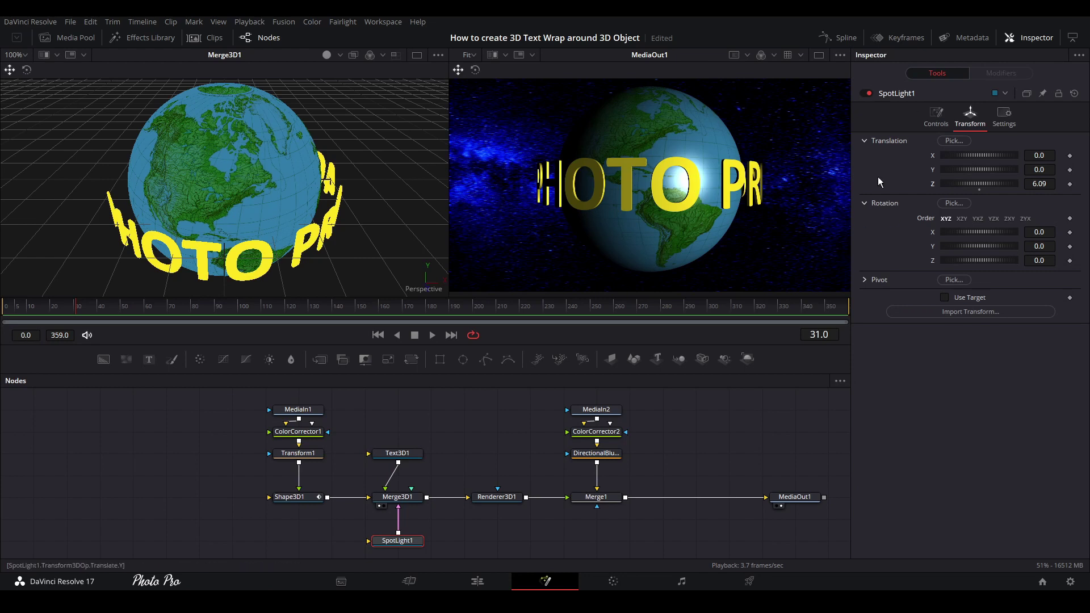
# Lower the specular intensity of the Shape3D1 globe material to 0.205.
pyautogui.click(297, 497)
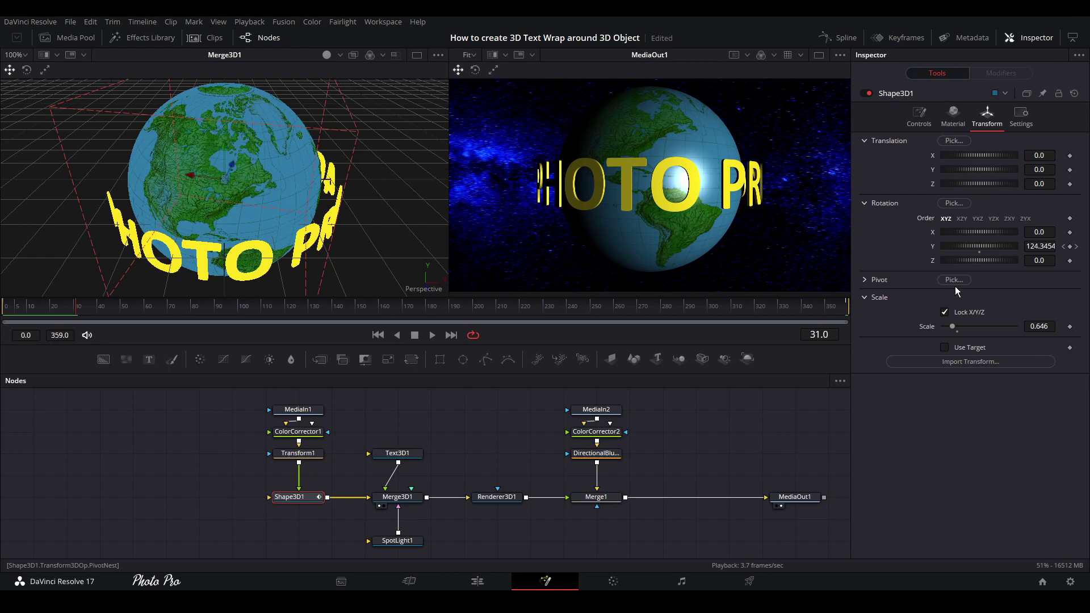
pyautogui.click(953, 119)
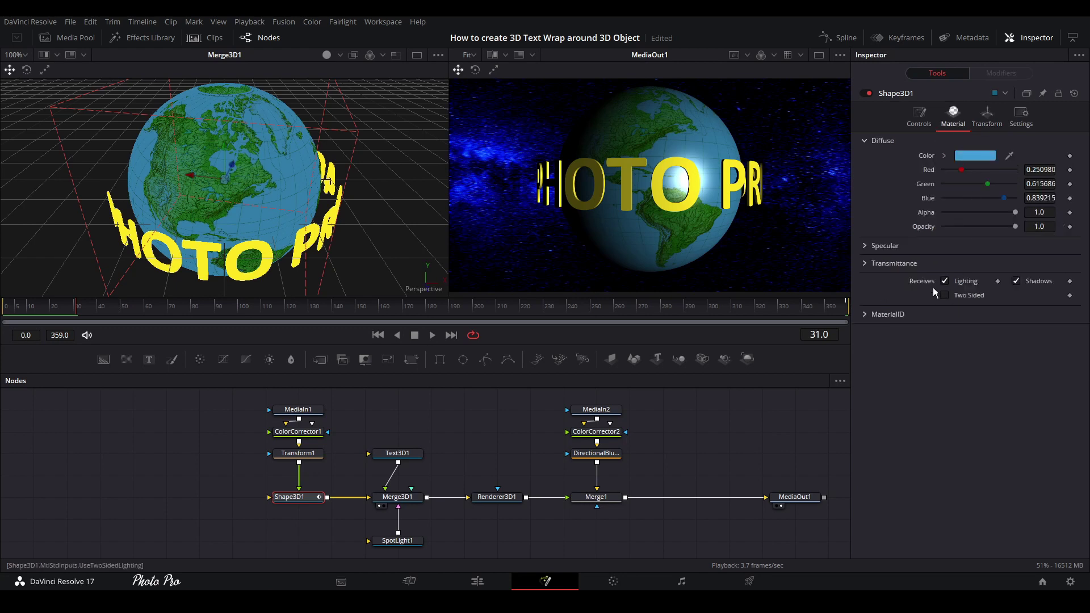
pyautogui.click(864, 246)
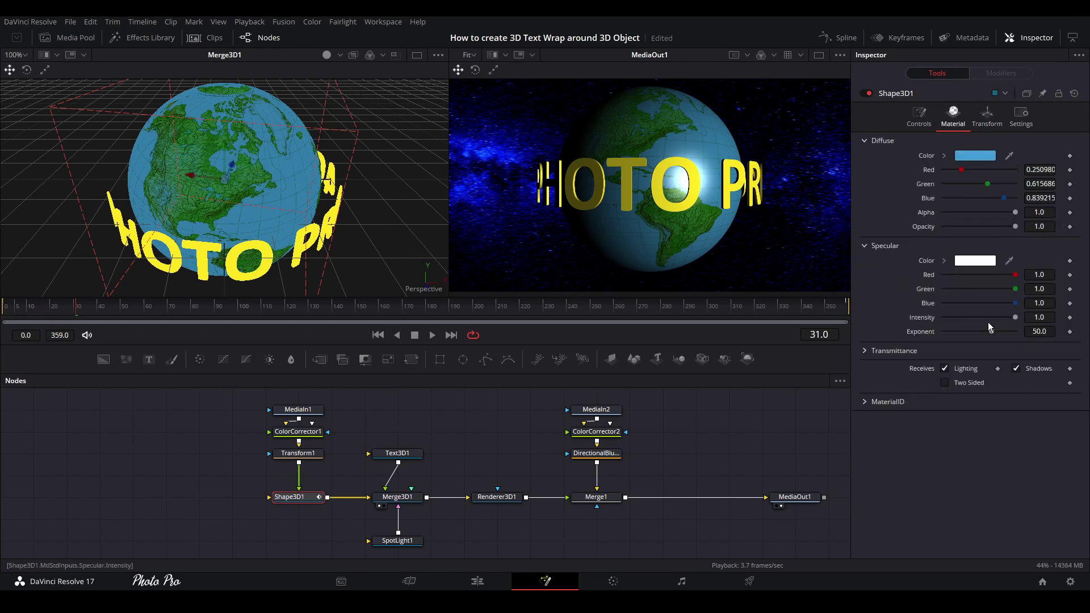
pyautogui.moveTo(1014, 318); pyautogui.dragTo(956, 322)
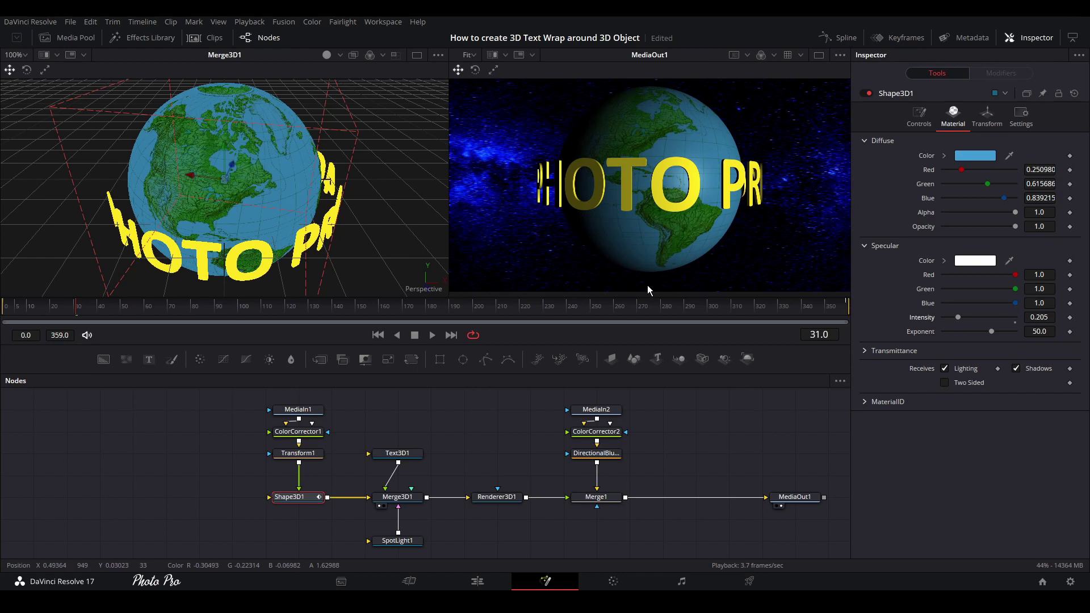
# Spin the text ring of Text3D1 around the globe to a Y rotation of 528.0.
pyautogui.click(401, 496)
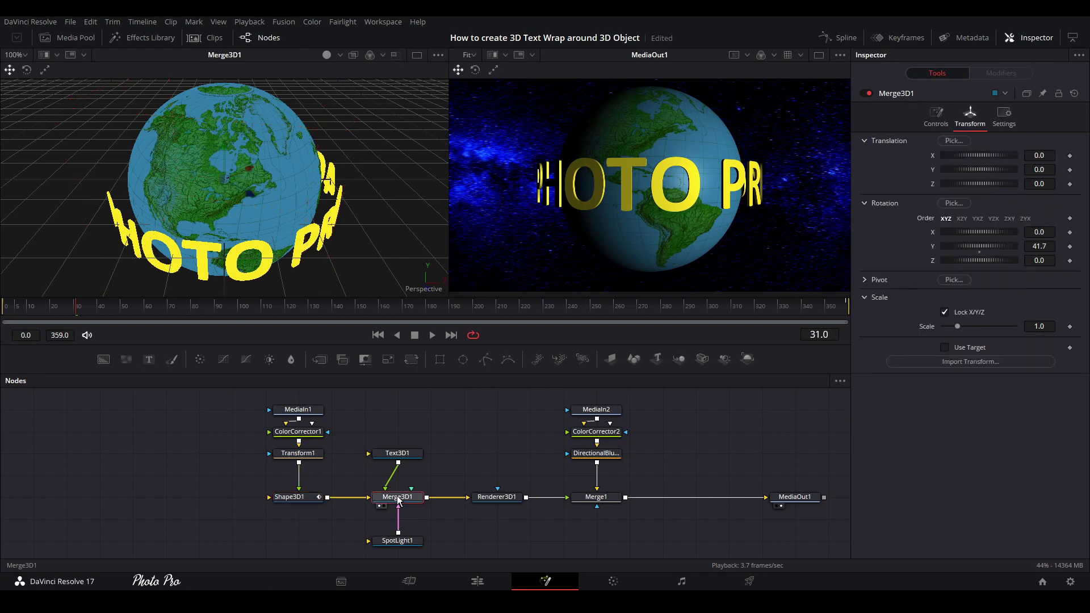
pyautogui.click(397, 453)
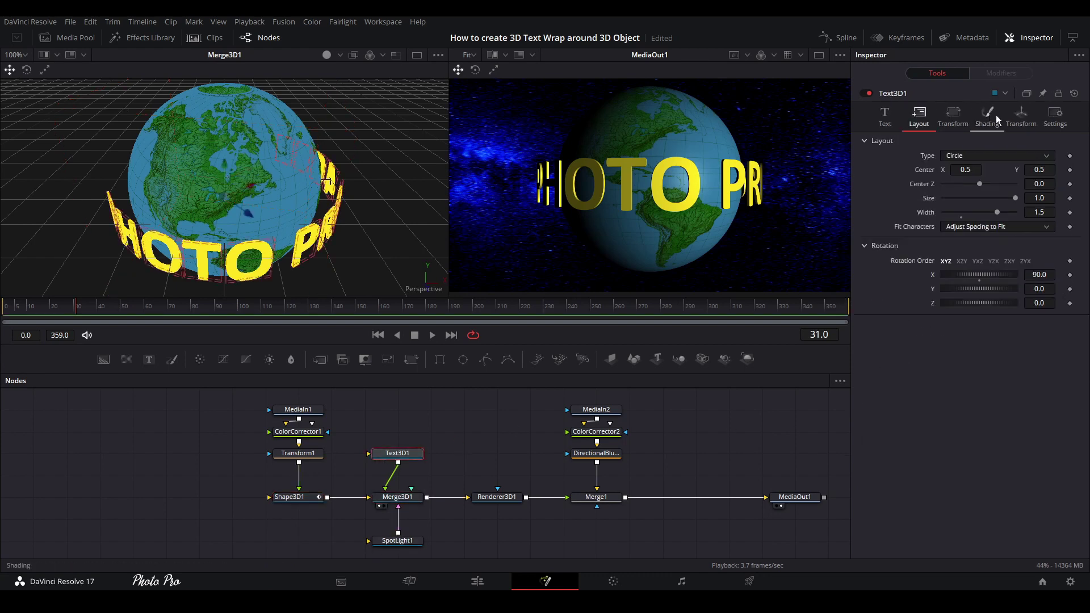
pyautogui.click(1015, 115)
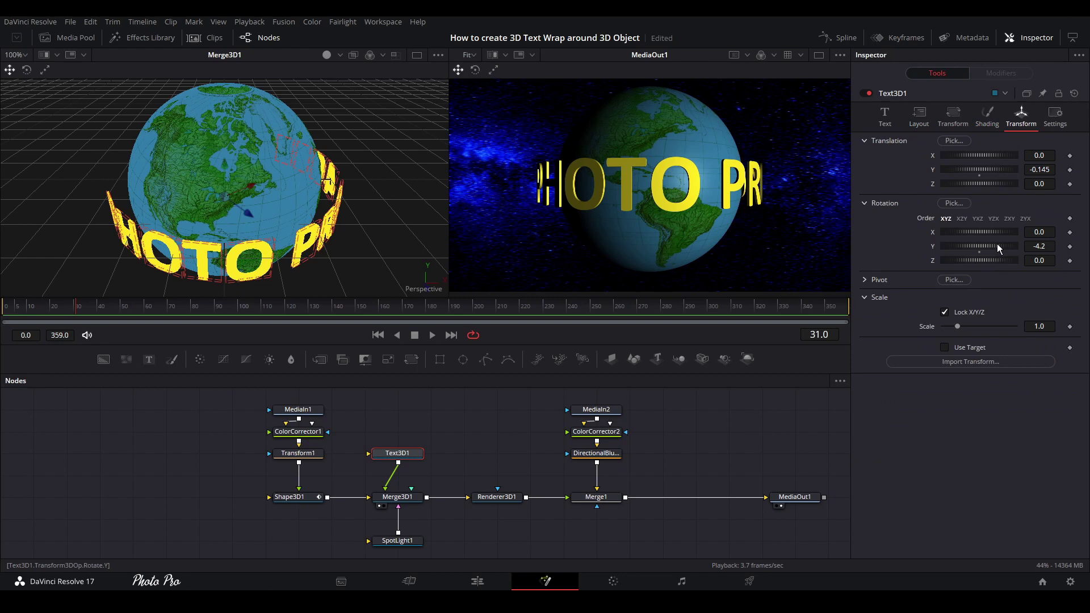
pyautogui.moveTo(996, 244); pyautogui.dragTo(1089, 248)
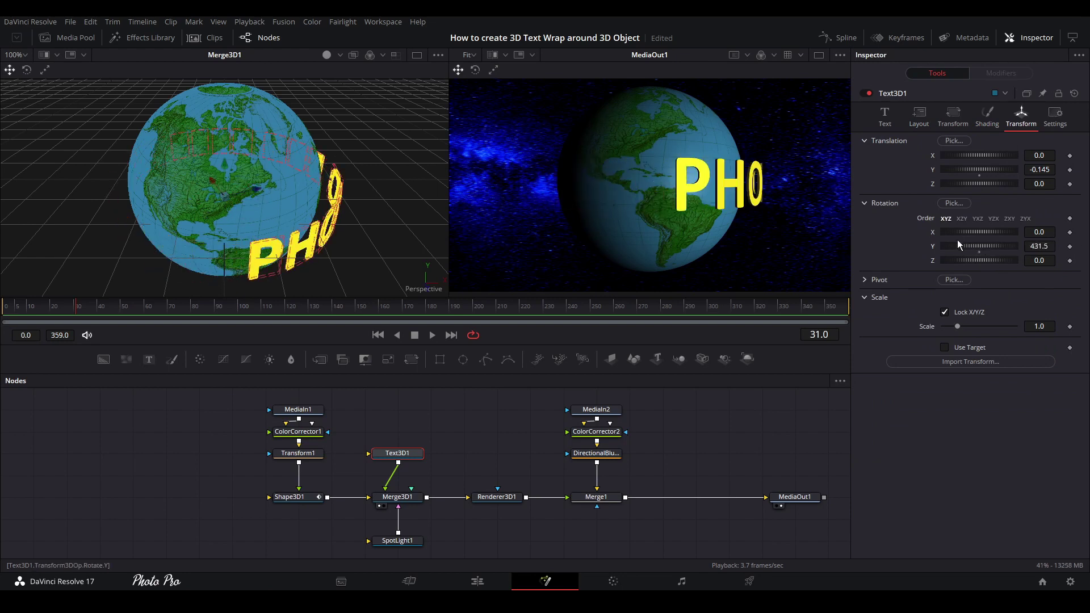
pyautogui.moveTo(957, 240)
pyautogui.mouseDown()
pyautogui.moveTo(992, 246)
pyautogui.moveTo(972, 247)
pyautogui.mouseUp()
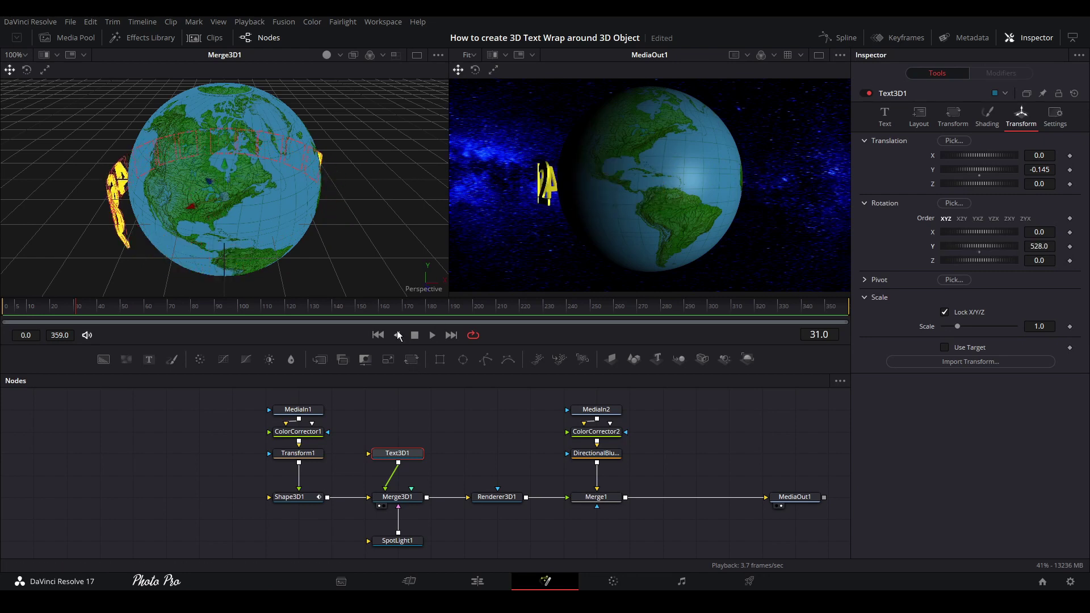
# Keyframe the Y rotation of Text3D1 from 528.0 at frame 0 to -720 at frame 359.
pyautogui.click(378, 335)
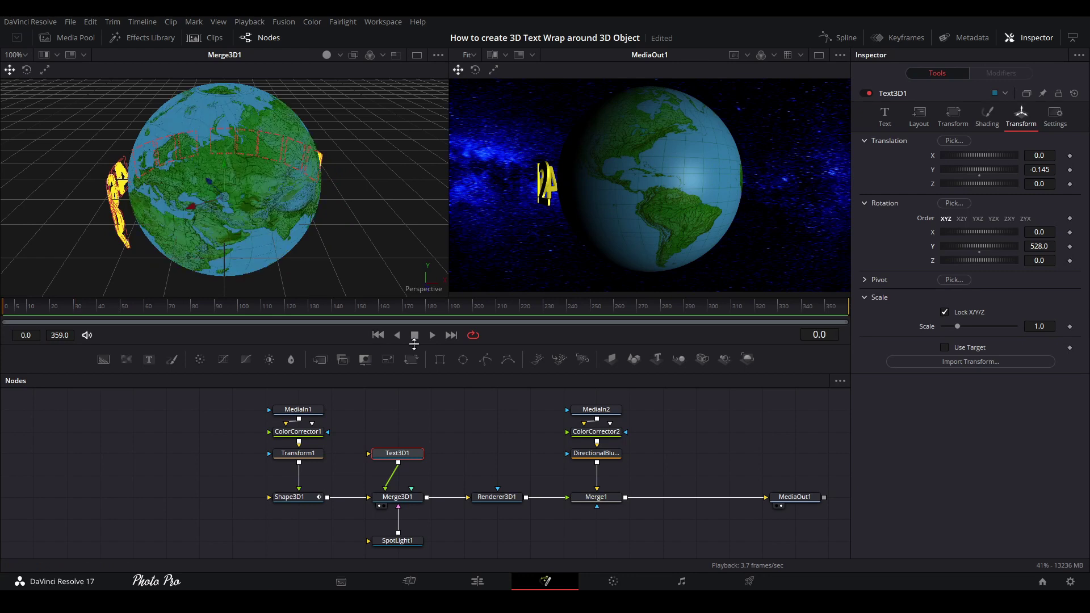
pyautogui.click(1070, 246)
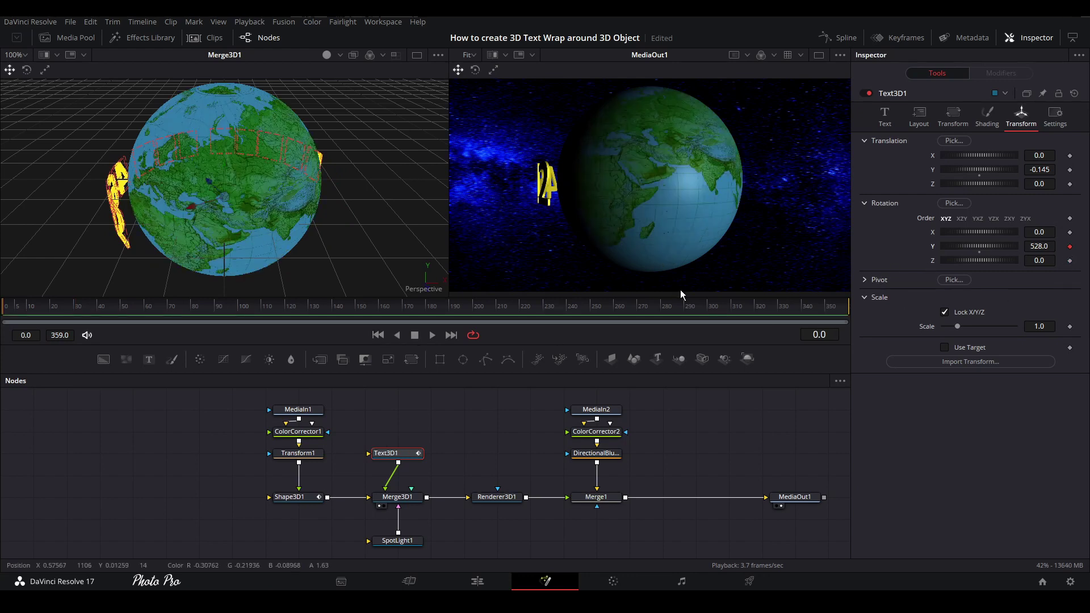
pyautogui.click(446, 335)
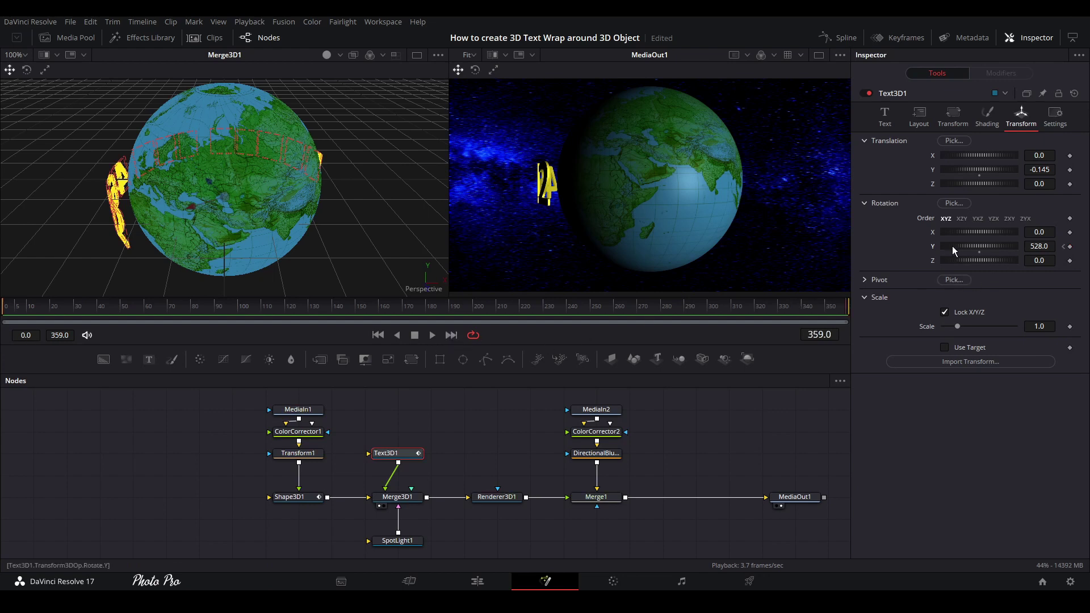
pyautogui.moveTo(995, 246); pyautogui.dragTo(719, 230)
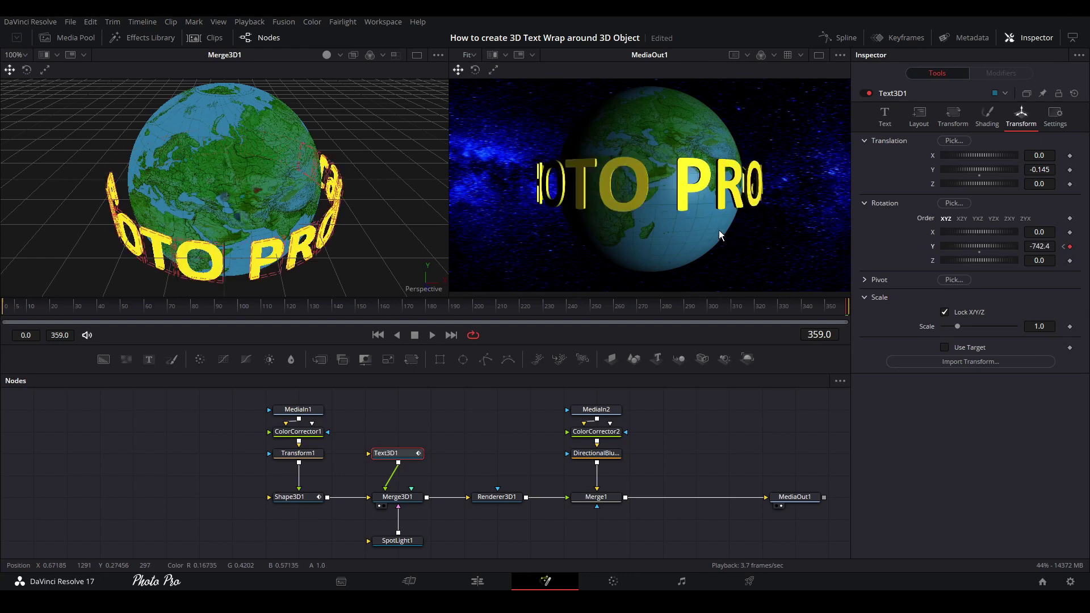
pyautogui.click(1044, 246)
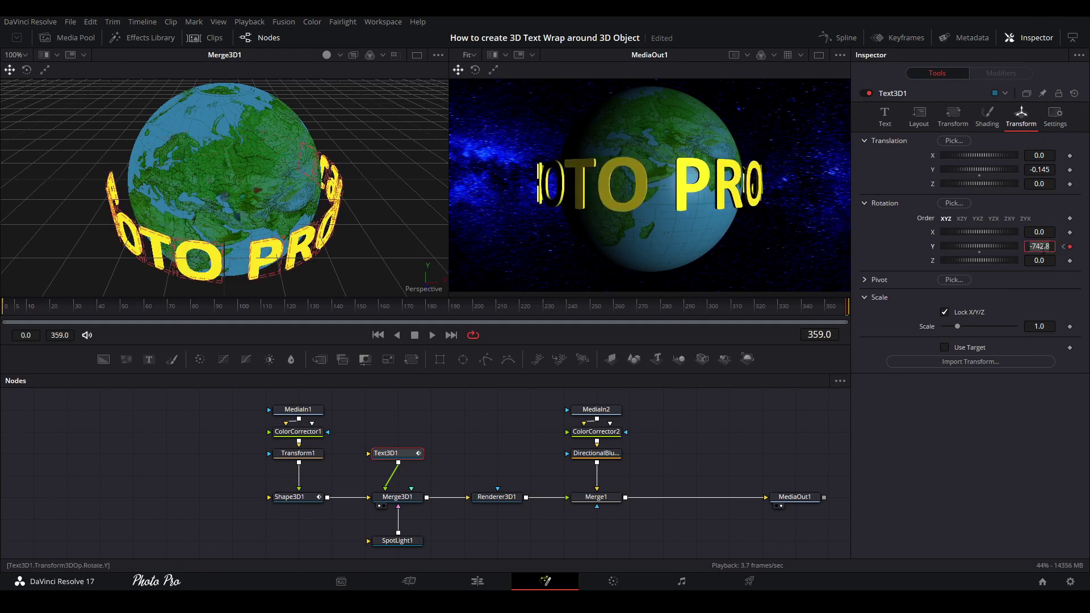
pyautogui.write('-720')
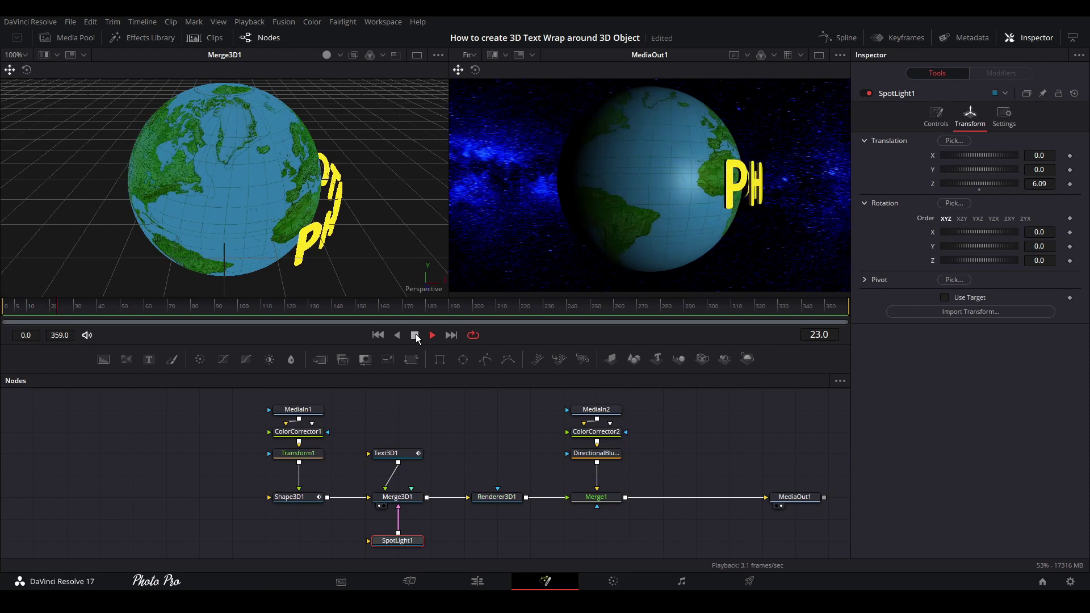
# Stop the Fusion preview and play the Fusion Composition clip full screen from the start of the edit timeline.
pyautogui.click(415, 334)
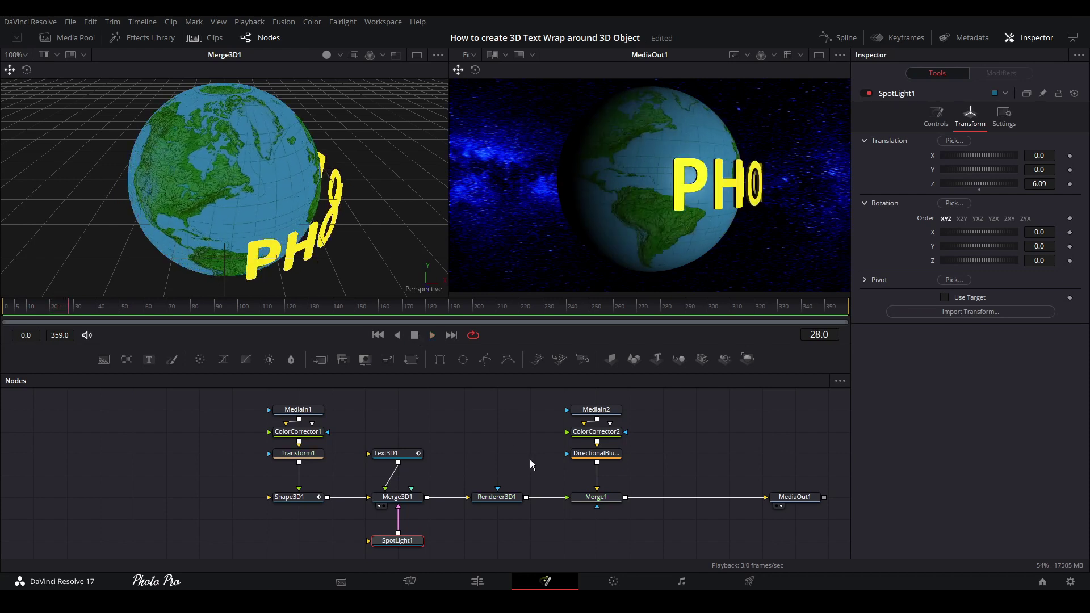
pyautogui.click(477, 581)
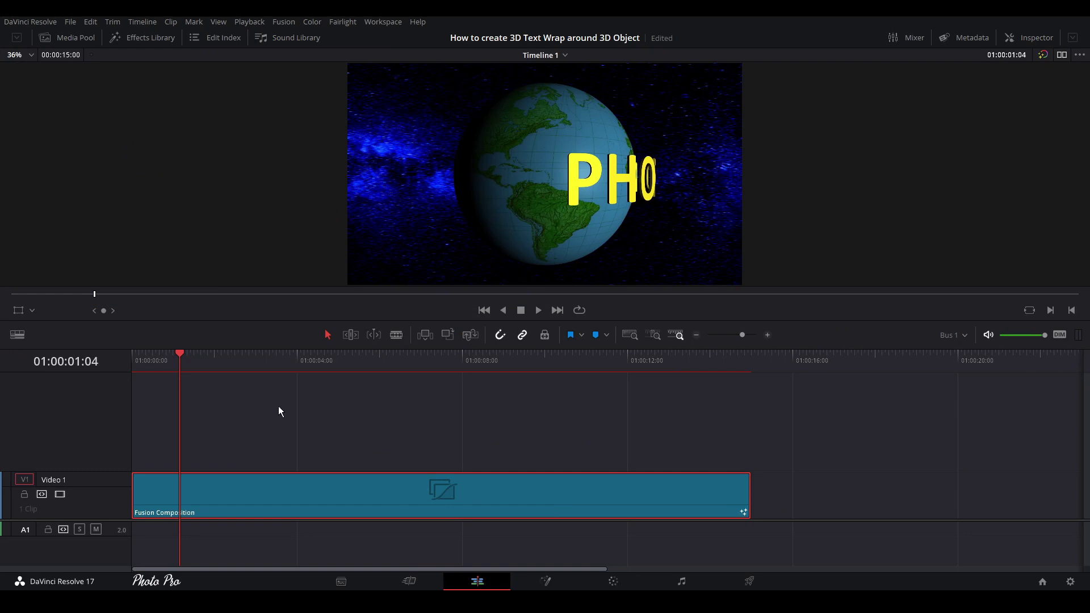
pyautogui.moveTo(179, 352); pyautogui.dragTo(131, 358)
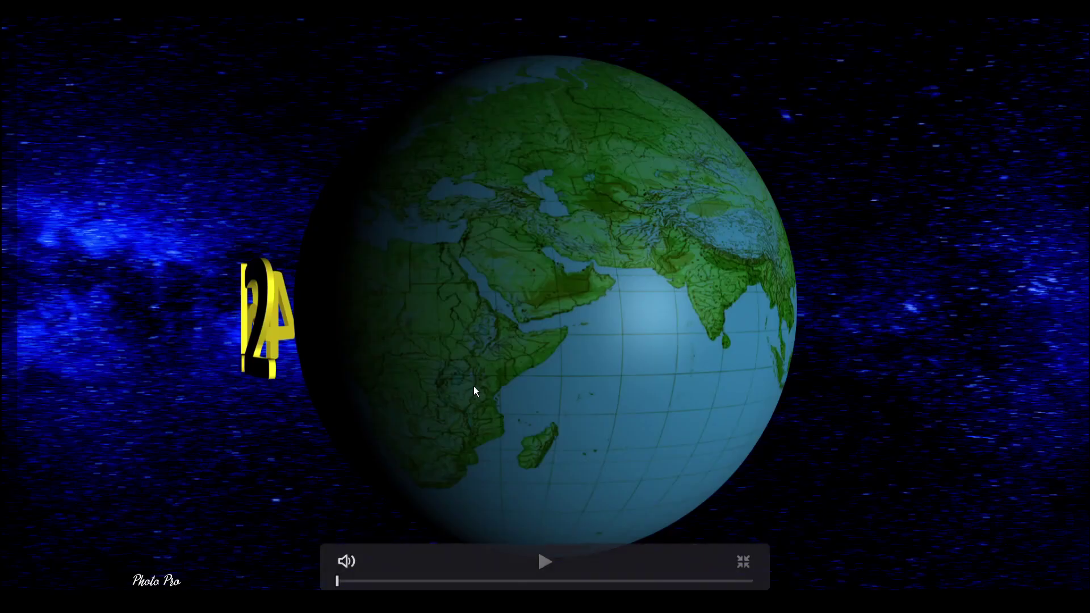
pyautogui.click(544, 564)
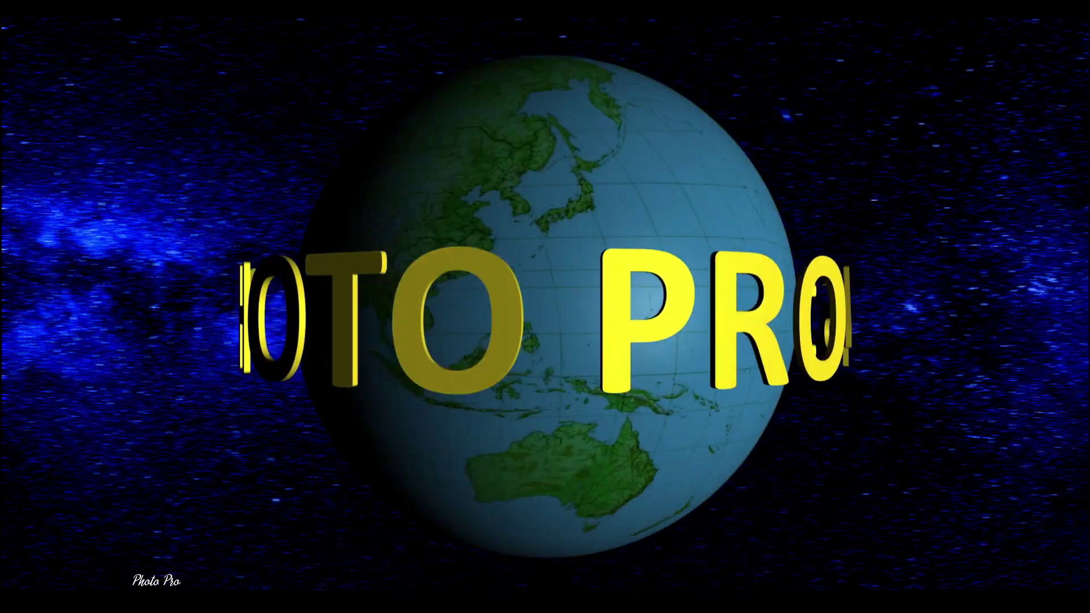
pyautogui.click(540, 562)
pyautogui.click(739, 562)
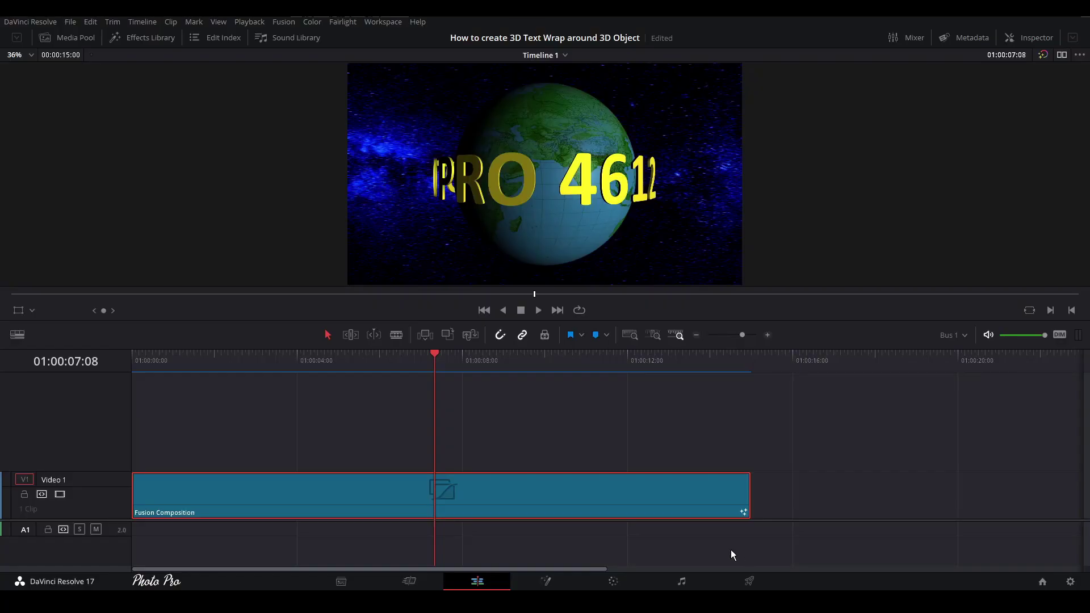
# Smooth both Y Rotation keyframes of Text3D1 in the Spline editor so the text eases in and out.
pyautogui.click(546, 581)
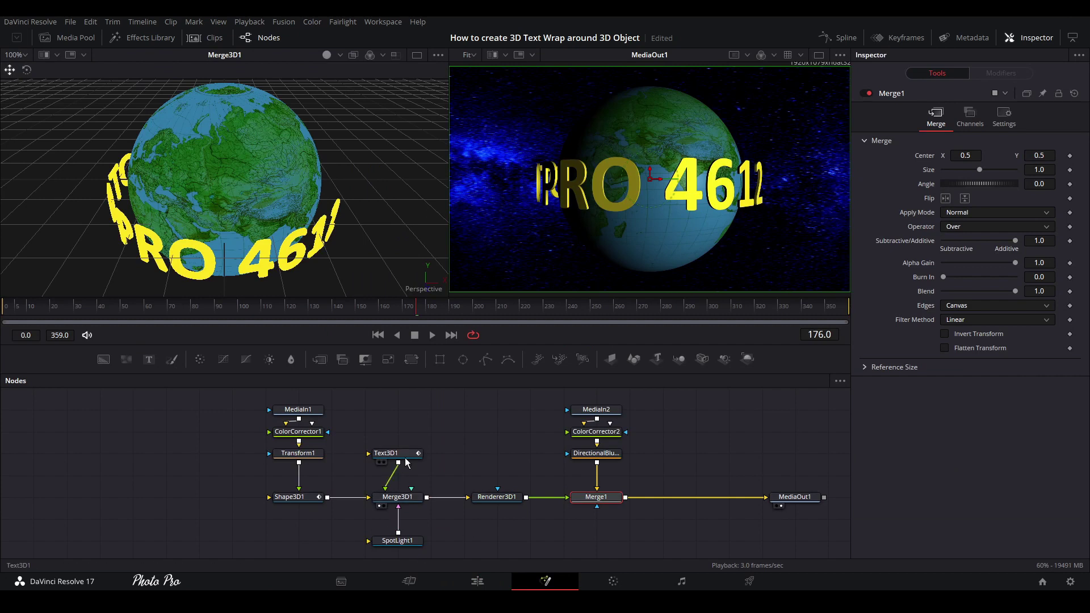
pyautogui.click(391, 453)
pyautogui.click(846, 38)
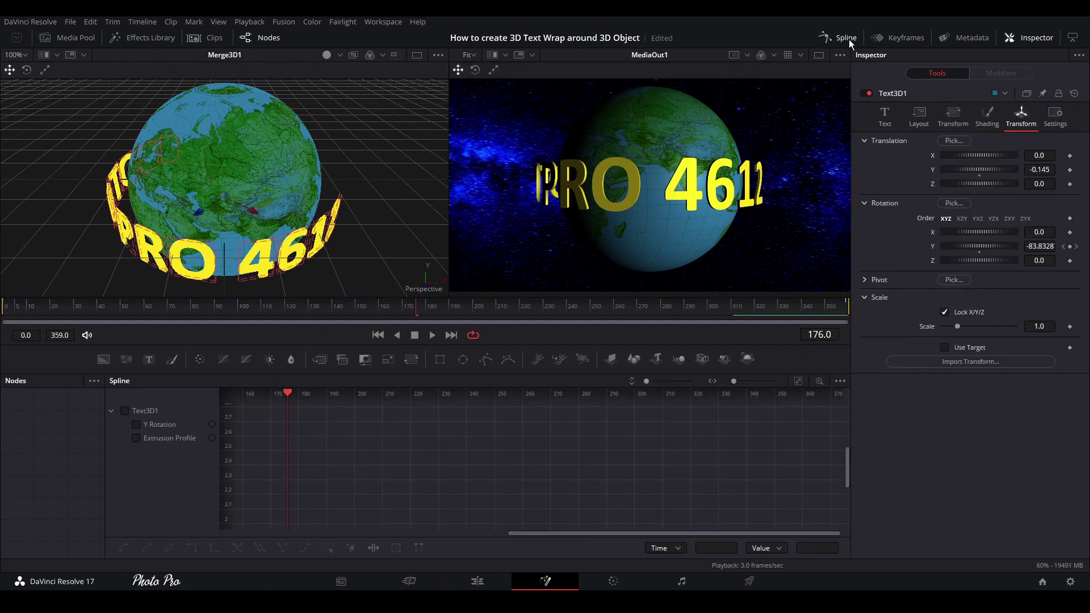
pyautogui.click(126, 410)
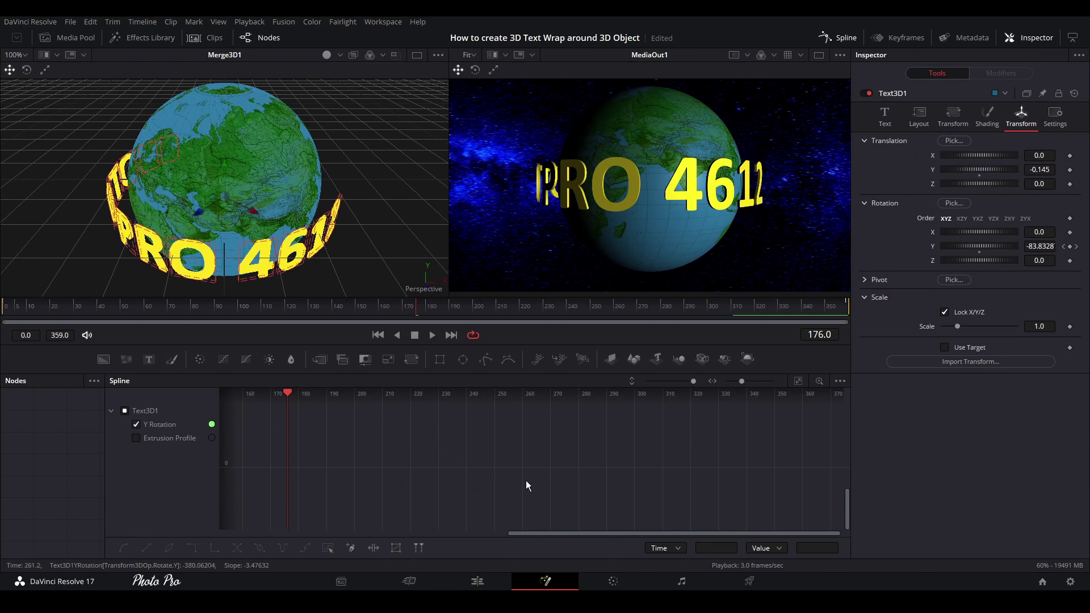
pyautogui.click(800, 380)
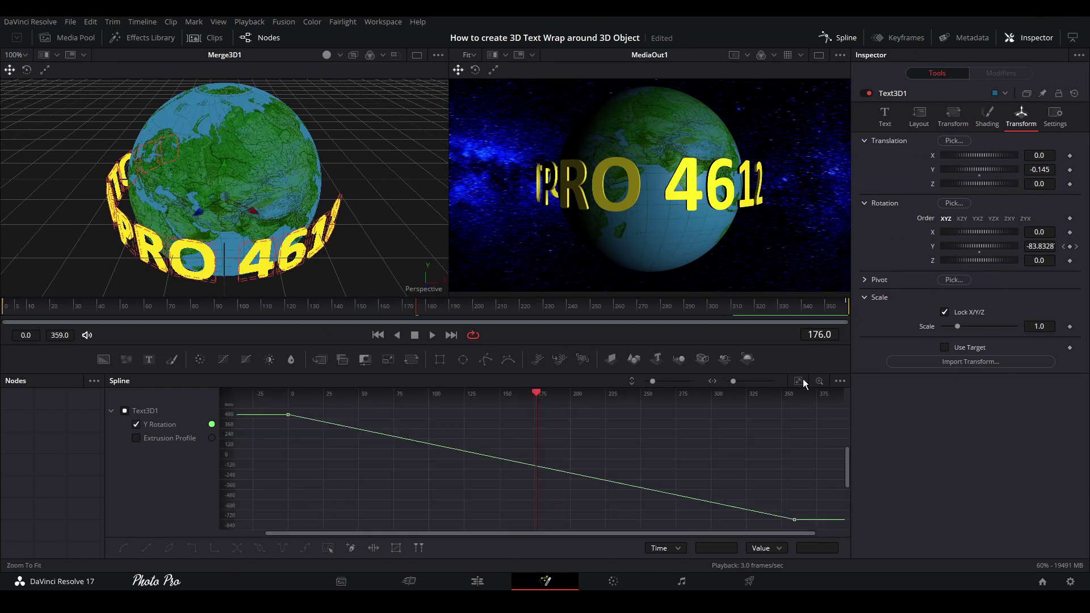
pyautogui.scroll(-5, 565, 450)
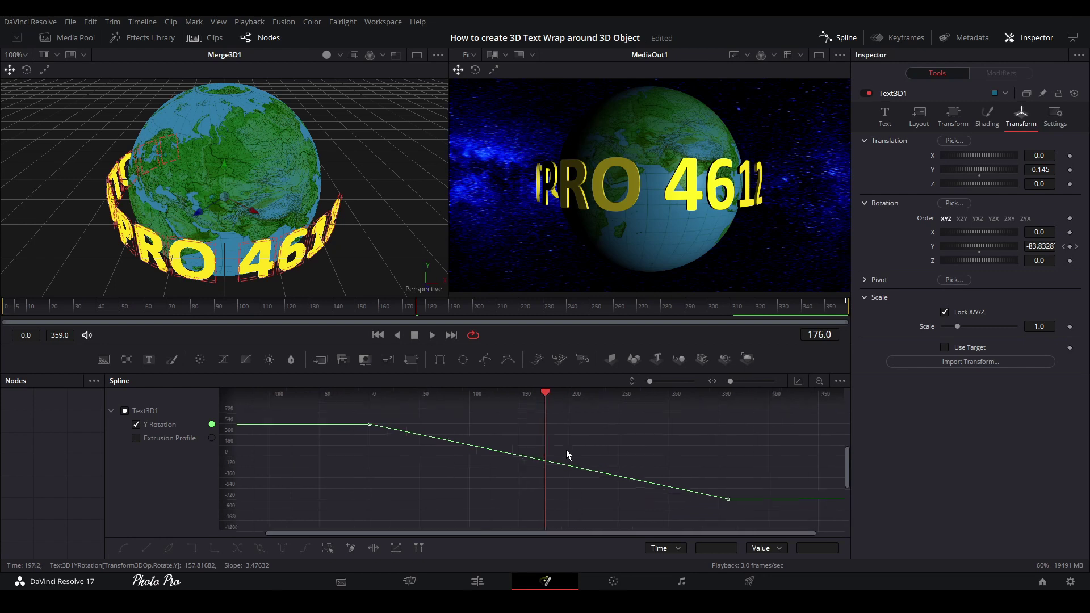
pyautogui.moveTo(475, 506); pyautogui.dragTo(676, 505)
pyautogui.press('s')
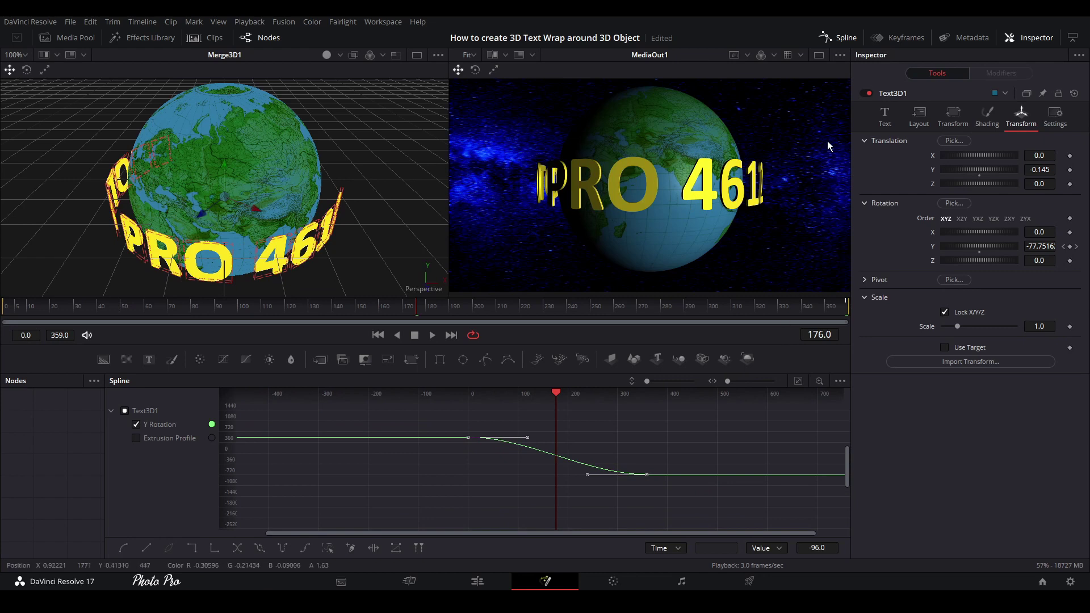
pyautogui.click(838, 38)
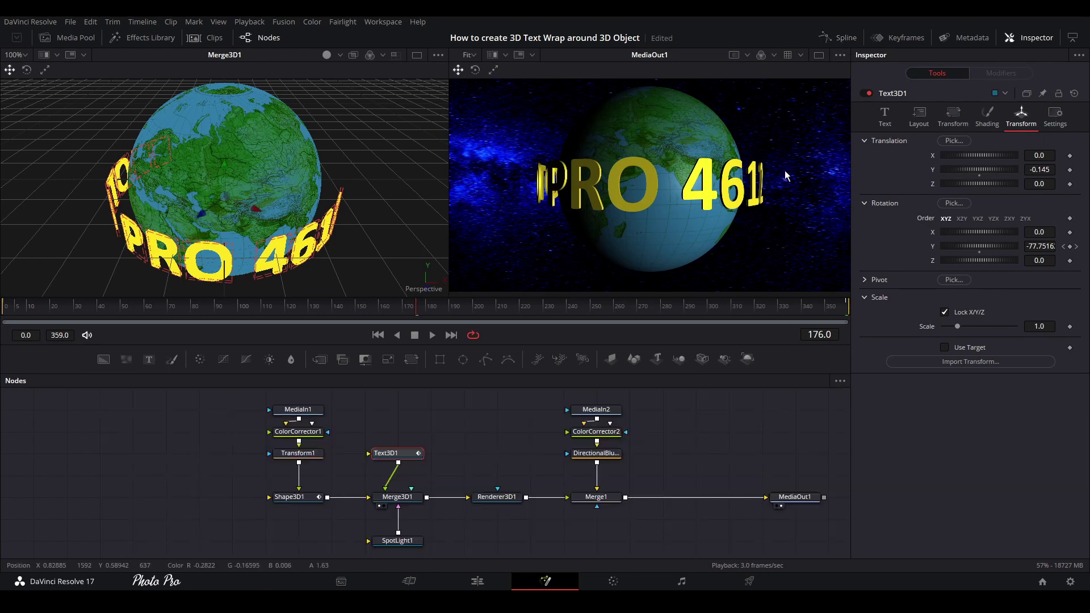
# Review the eased text rotation on the edit timeline by playing the clip full screen from the start, including its final seconds.
pyautogui.click(477, 581)
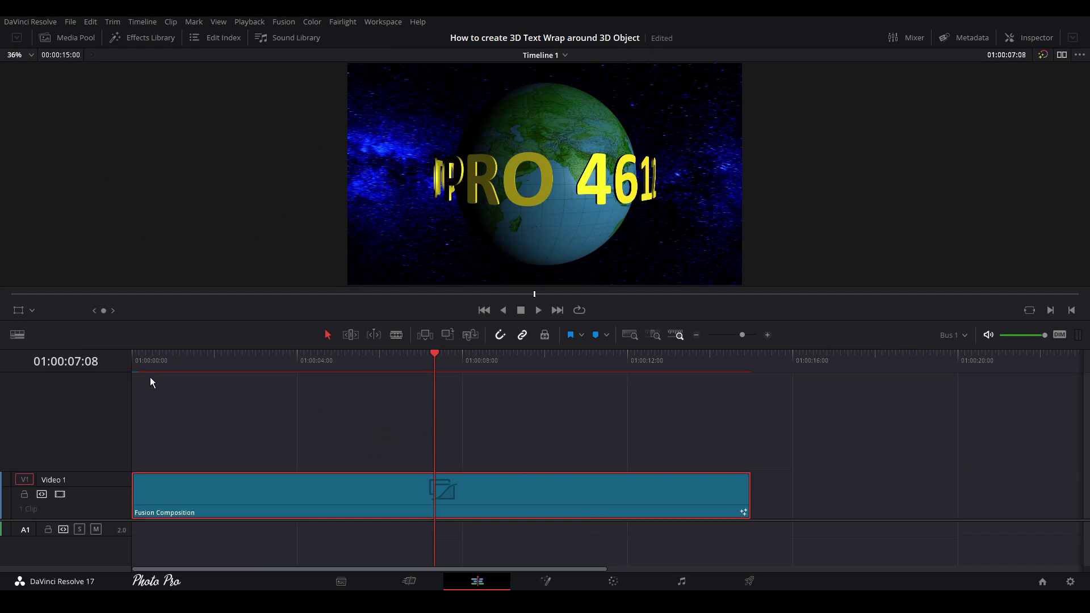
pyautogui.click(136, 355)
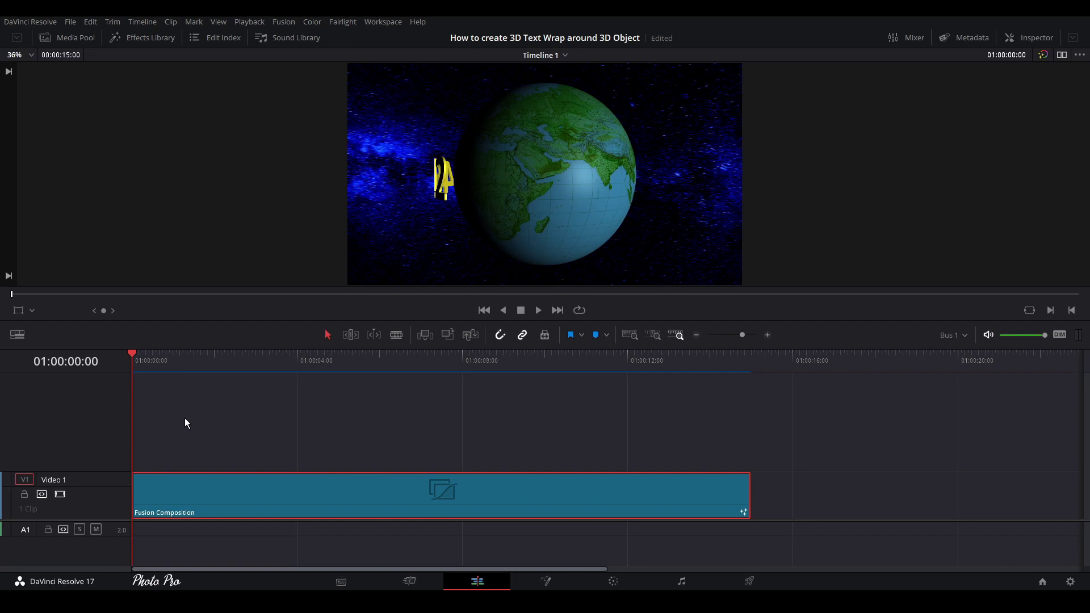
pyautogui.hotkey('ctrl', 'f')
pyautogui.click(545, 562)
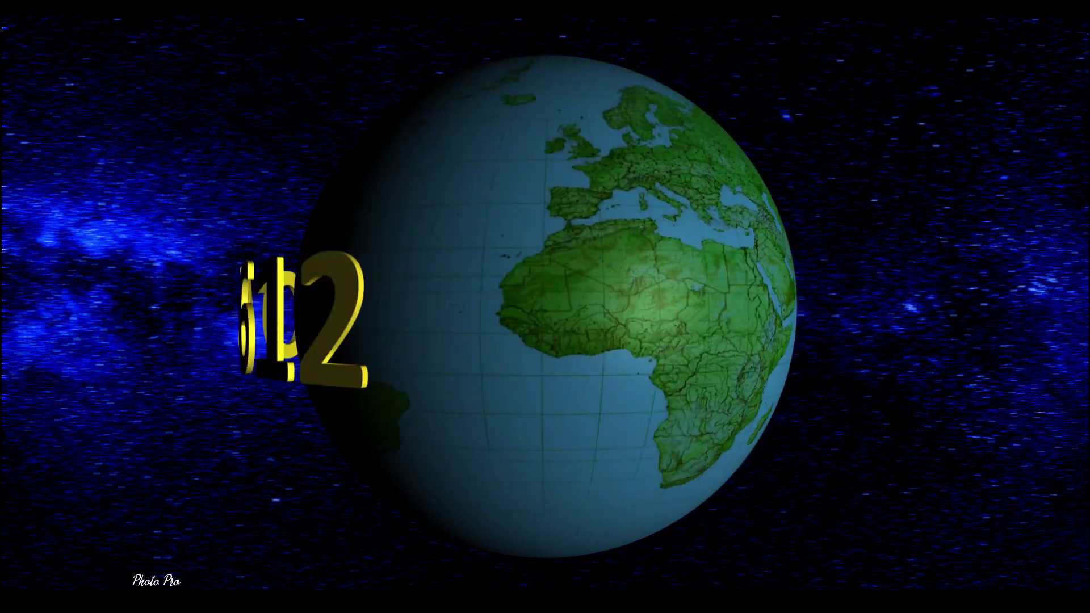
pyautogui.moveTo(610, 519)
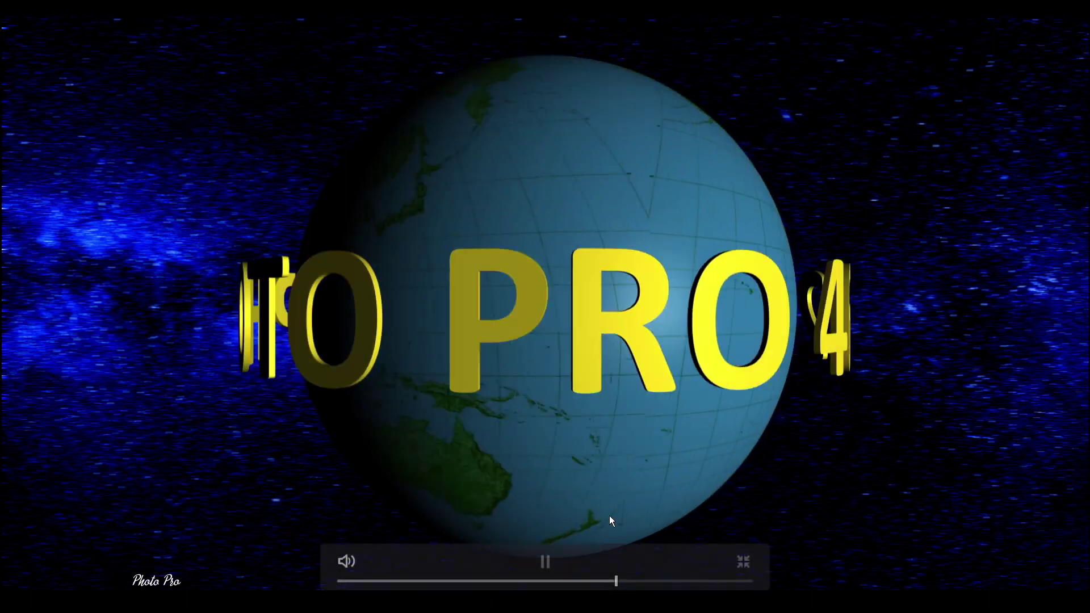
pyautogui.press('Escape')
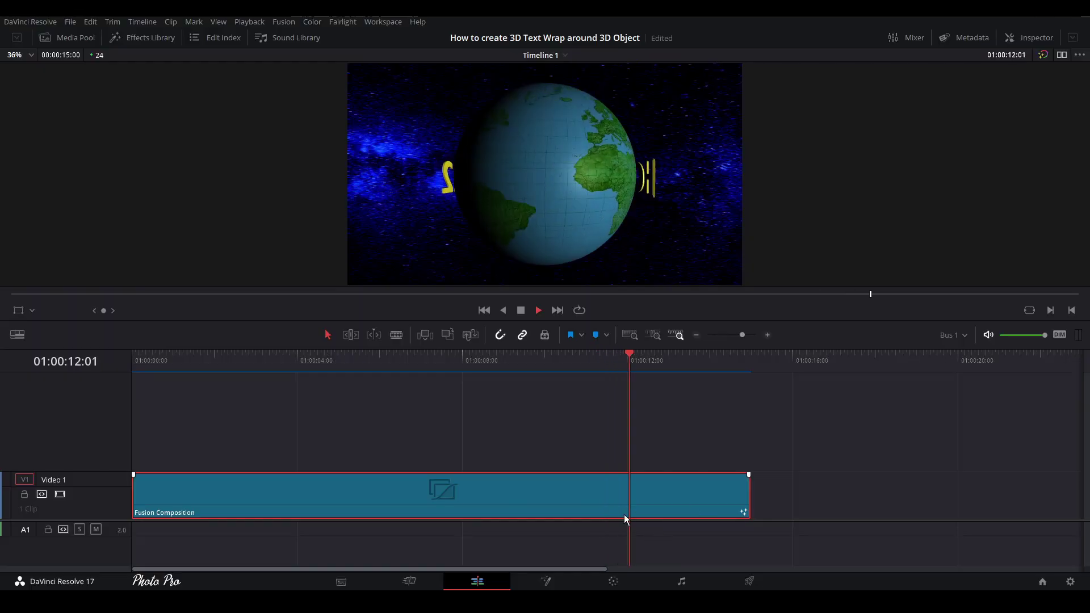
pyautogui.click(520, 310)
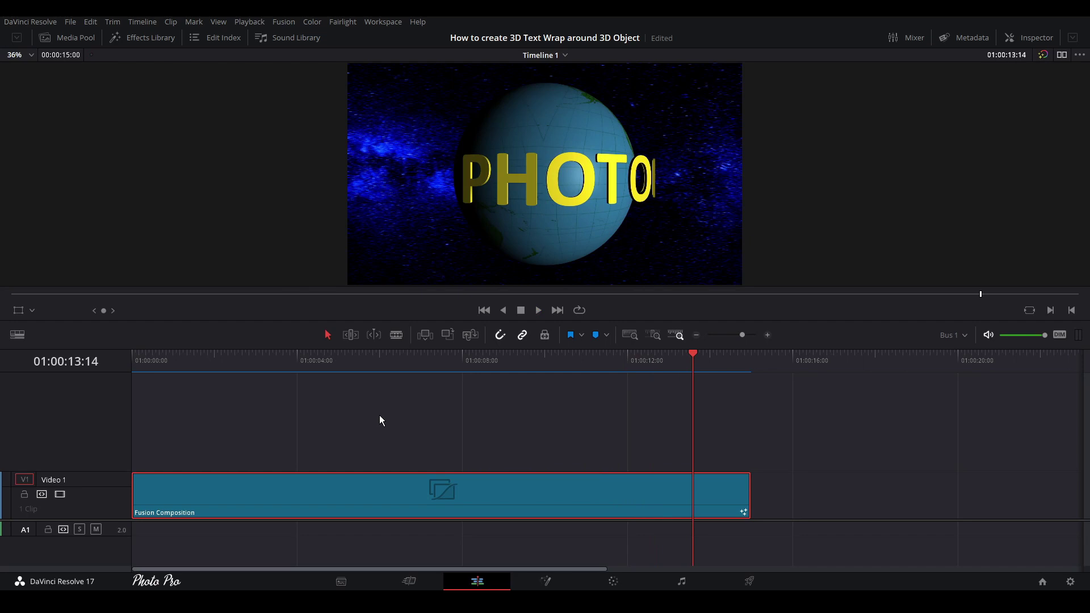
pyautogui.hotkey('ctrl', 'f')
pyautogui.press('space')
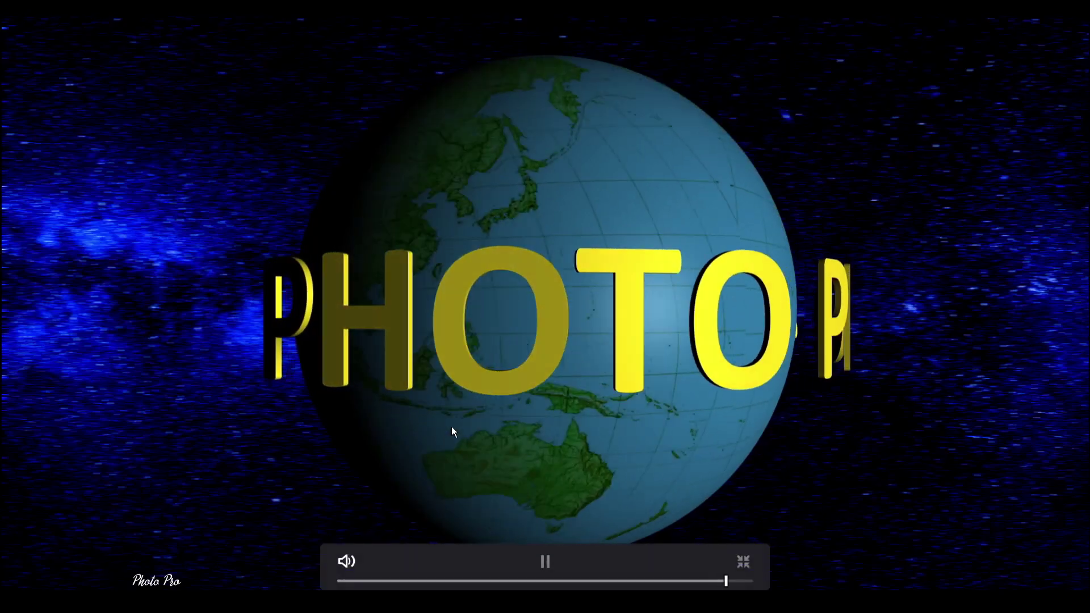